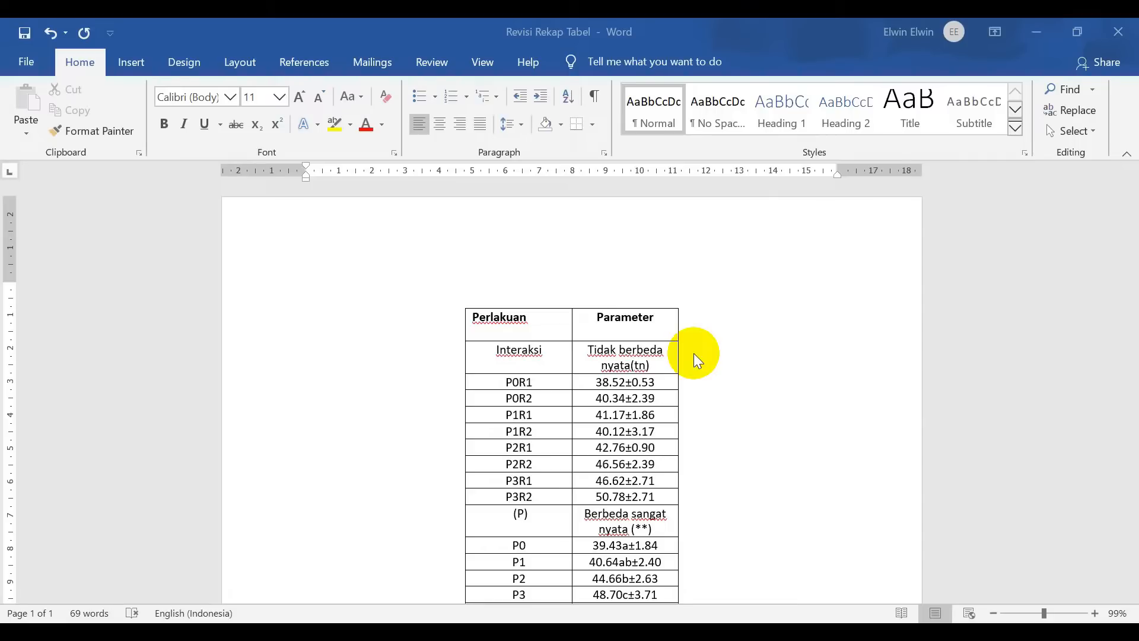
Switch to the File Konten workbook in Excel and examine the replication, Anova and BNJ tables, including the Anova rows for P and R.
mouse_move(601, 632)
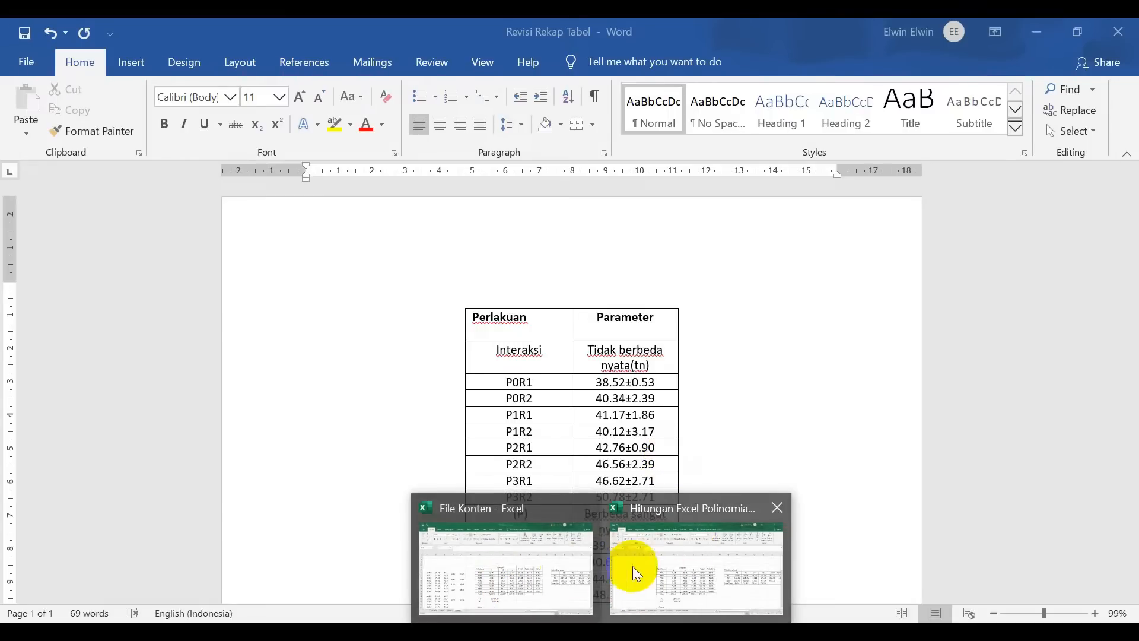
left_click(564, 561)
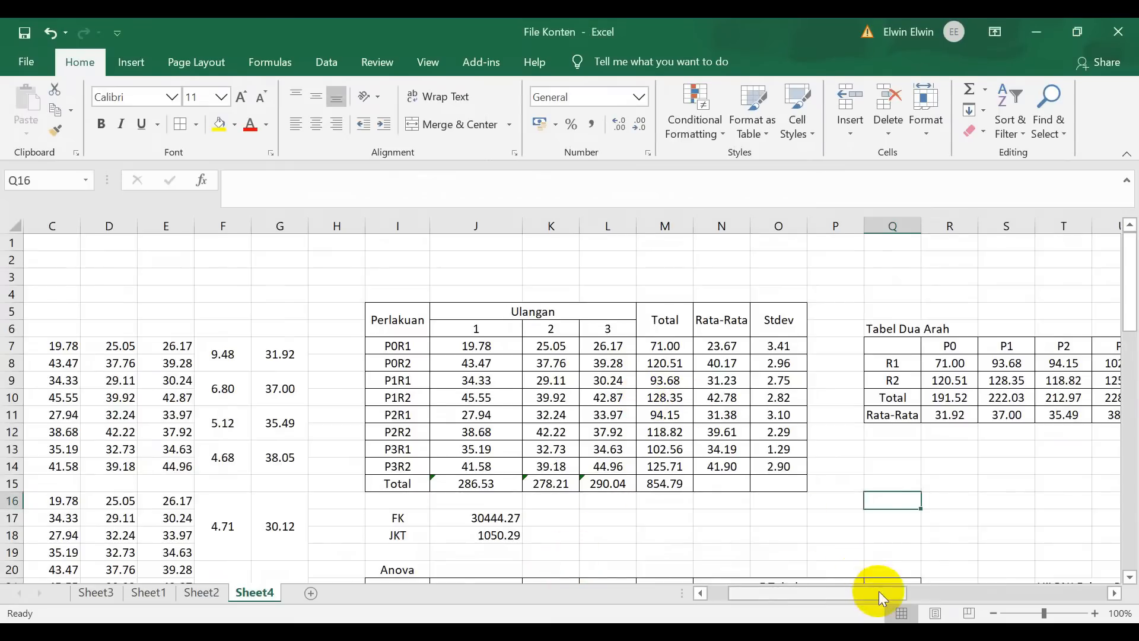
left_click_drag(878, 591, 847, 590)
scroll(585, 308, "down", 1)
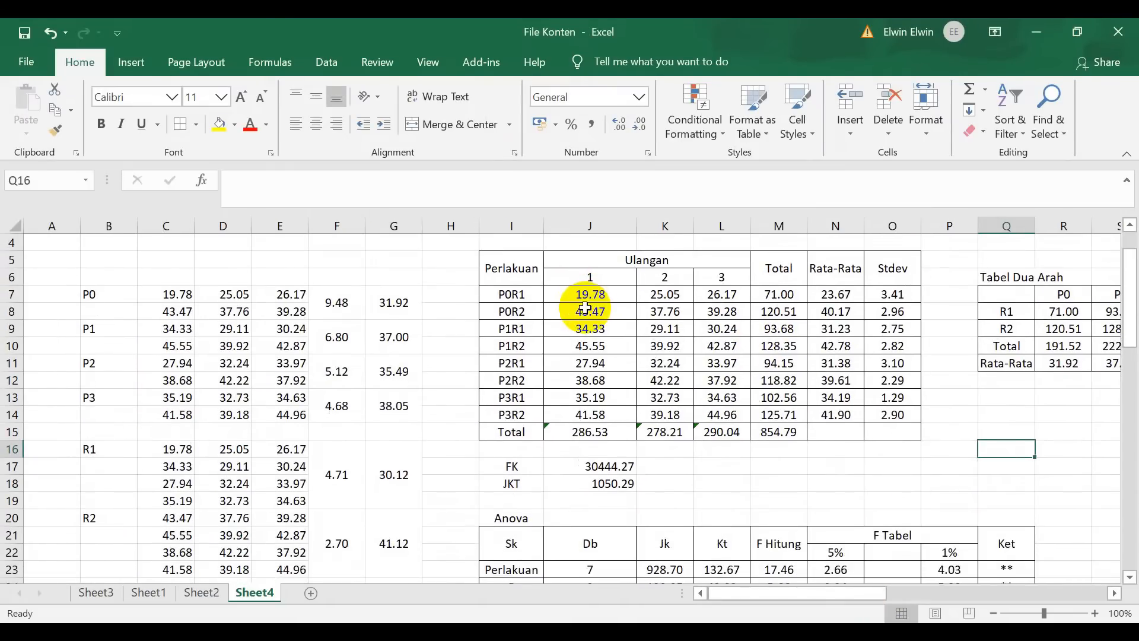
scroll(594, 315, "down", 7)
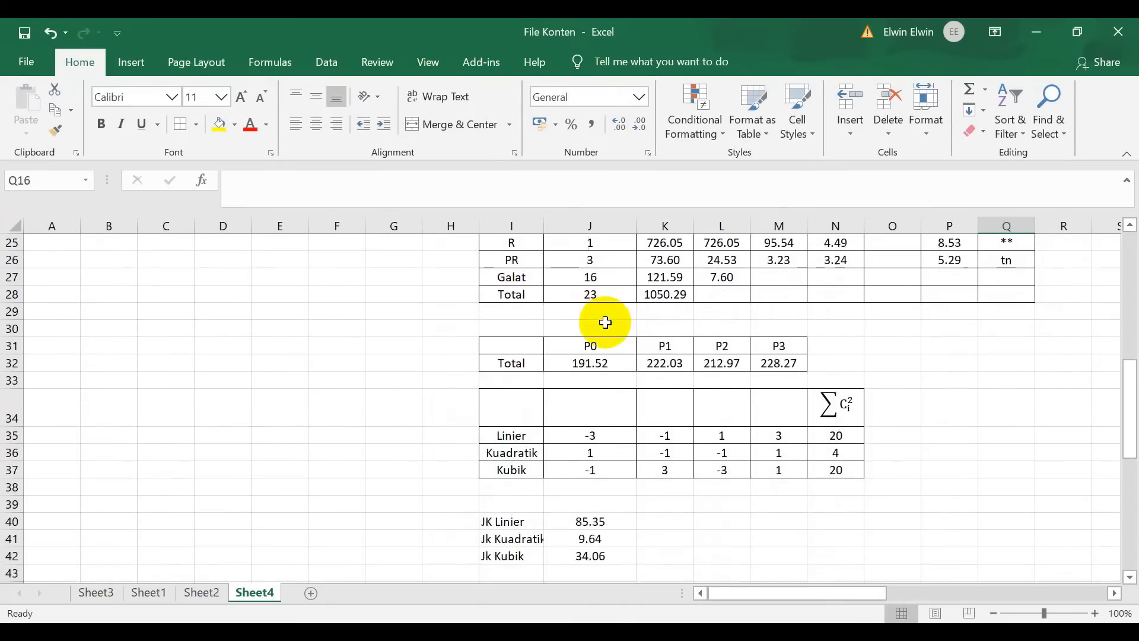
scroll(604, 323, "up", 7)
scroll(620, 332, "down", 5)
scroll(712, 415, "up", 5)
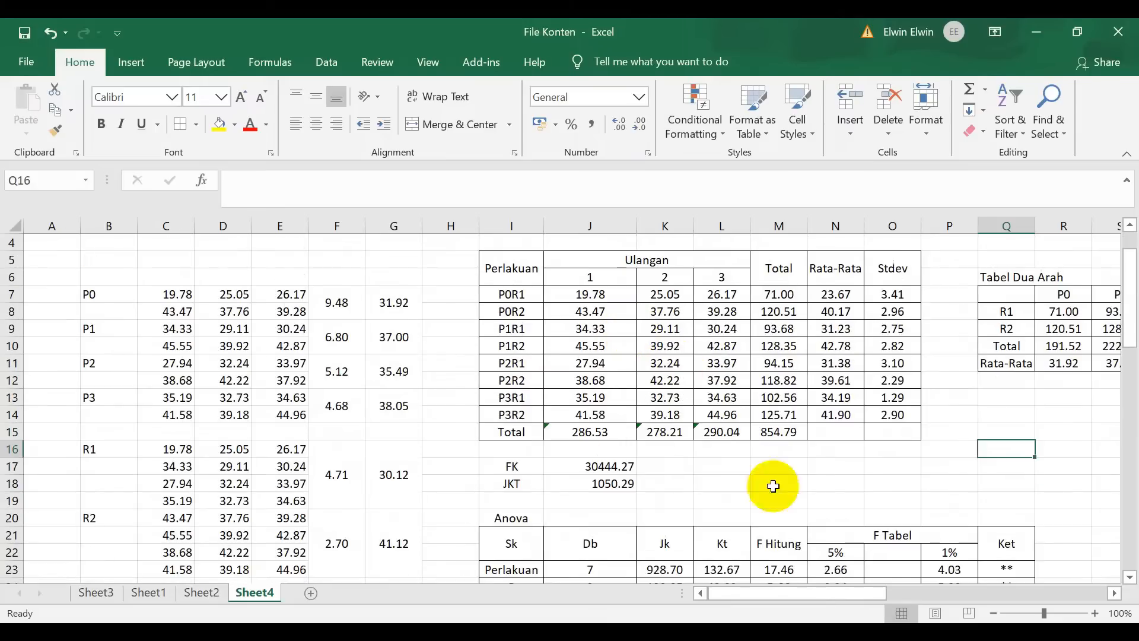
left_click_drag(798, 592, 887, 593)
scroll(819, 414, "down", 6)
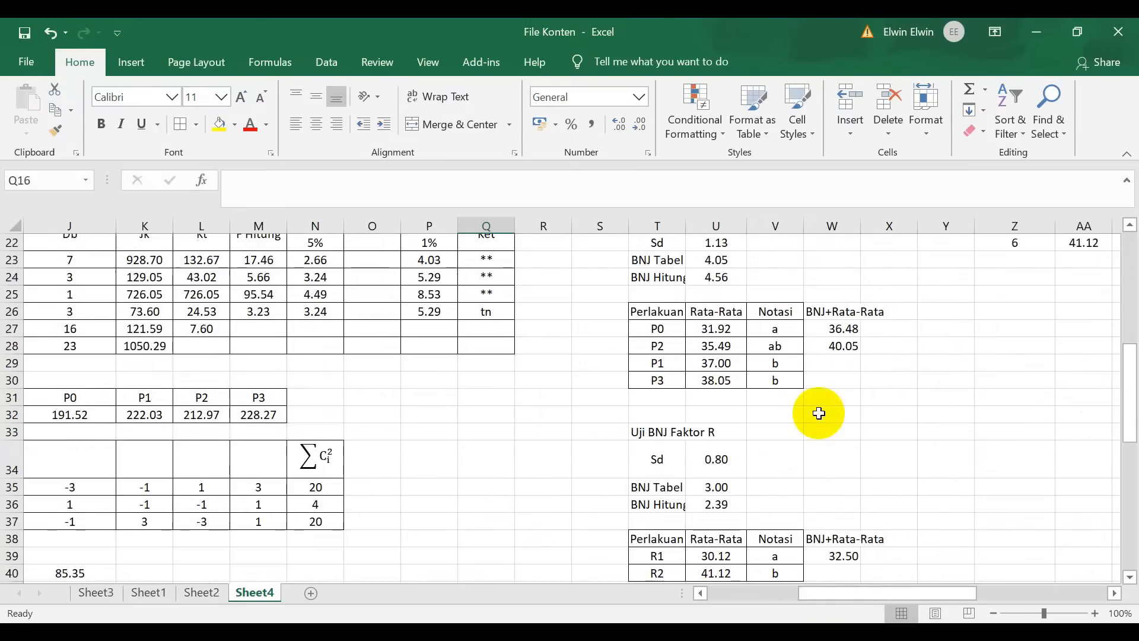
scroll(816, 411, "up", 2)
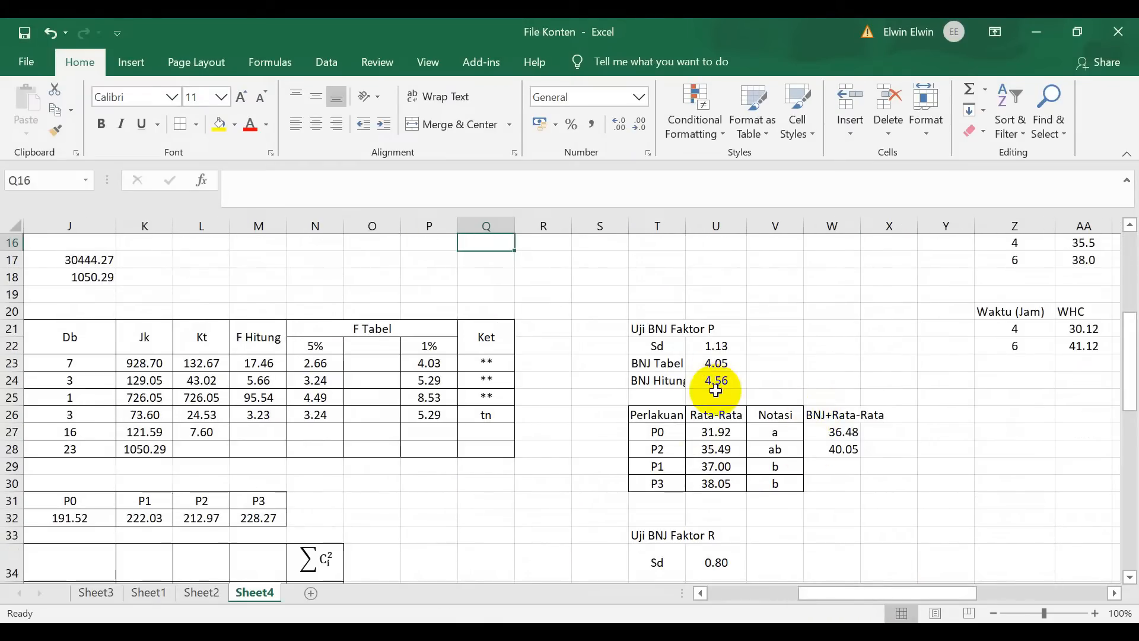
scroll(717, 391, "up", 2)
left_click_drag(834, 595, 791, 590)
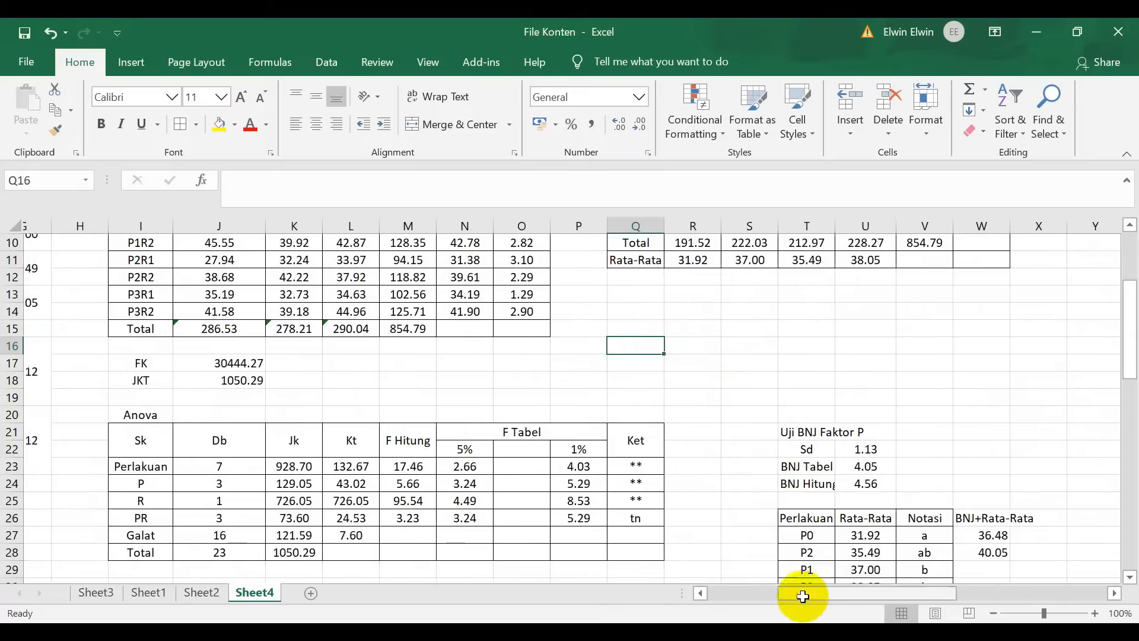
scroll(522, 433, "down", 2)
left_click_drag(139, 380, 593, 393)
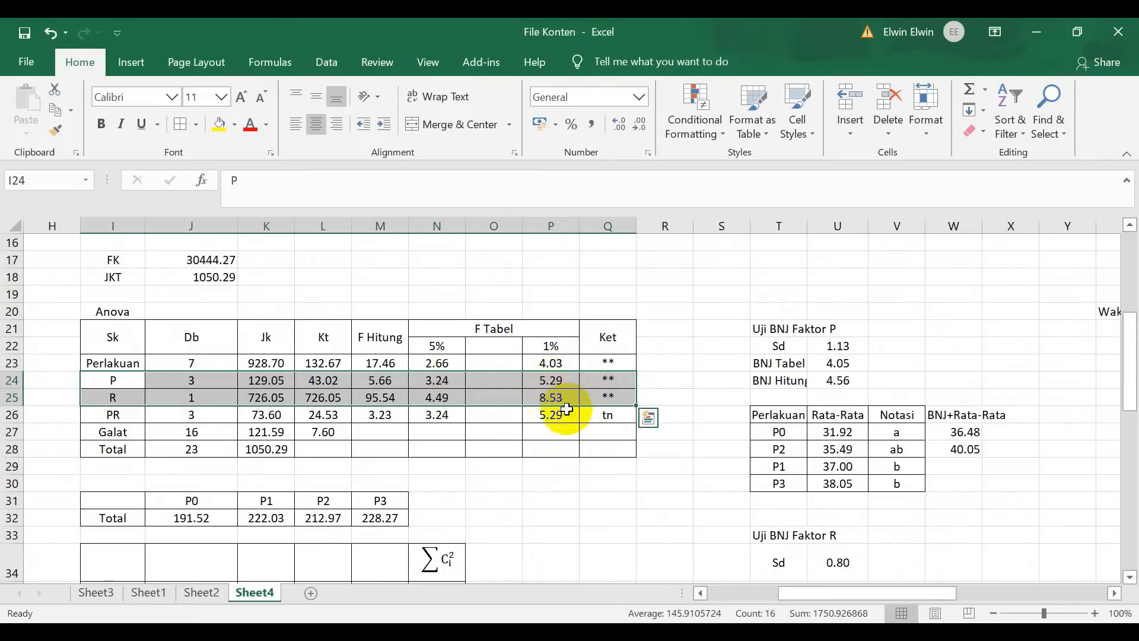
left_click(725, 363)
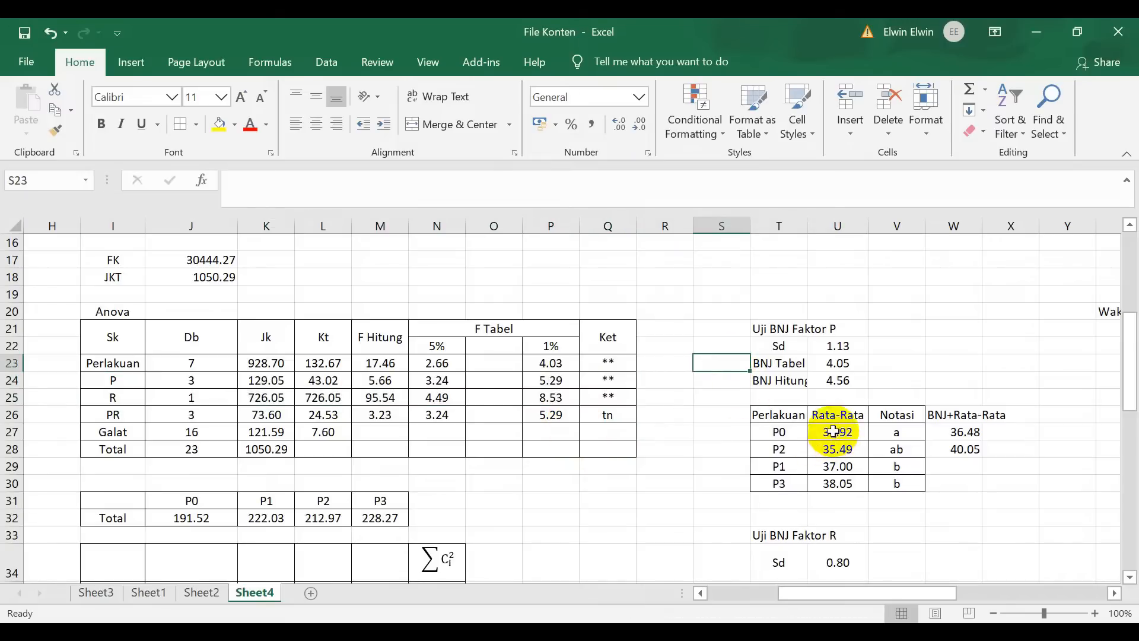
Examine the standard deviation and mean formulas for the P0 group and compare the treatment labels with the factor groupings in column B.
left_click_drag(859, 594, 777, 584)
scroll(811, 495, "up", 5)
scroll(809, 490, "down", 4)
scroll(730, 463, "up", 2)
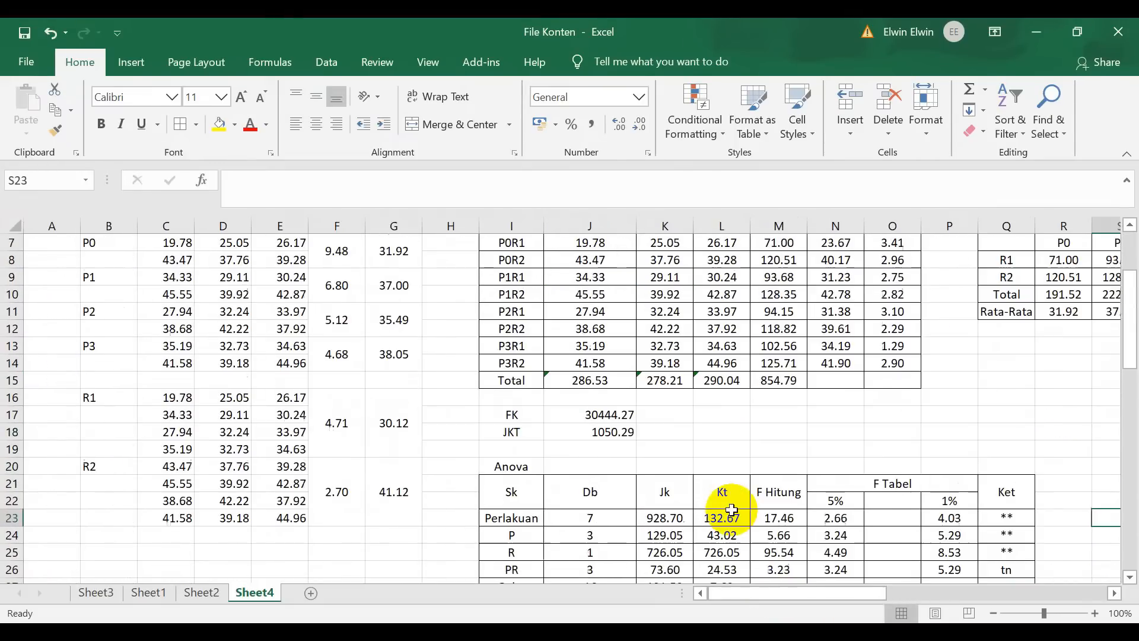
scroll(727, 497, "up", 1)
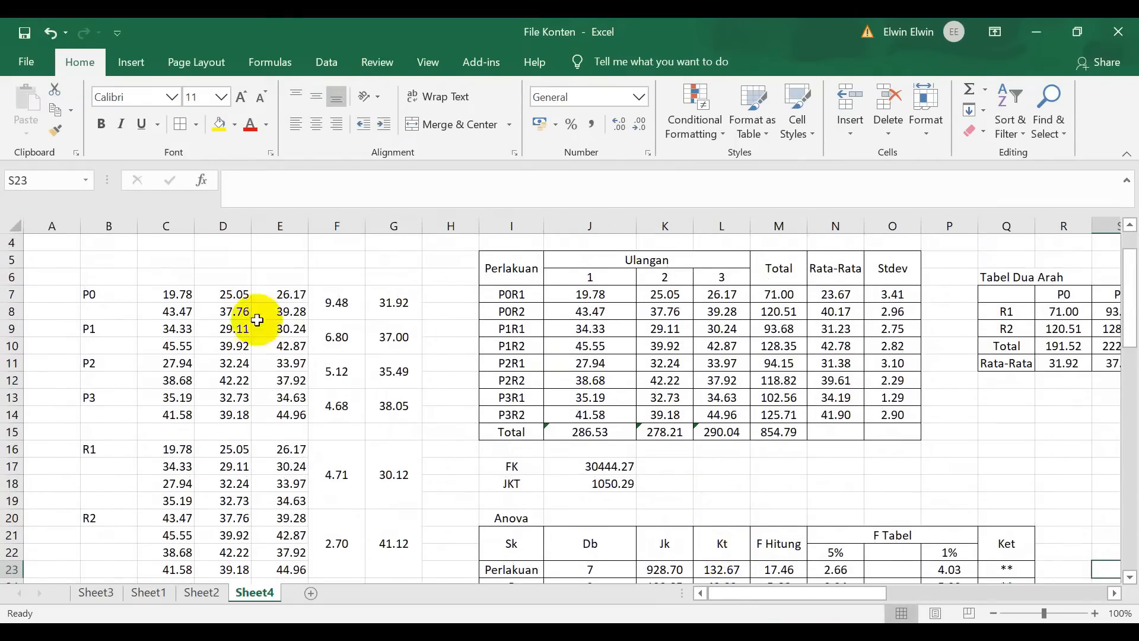
left_click(333, 300)
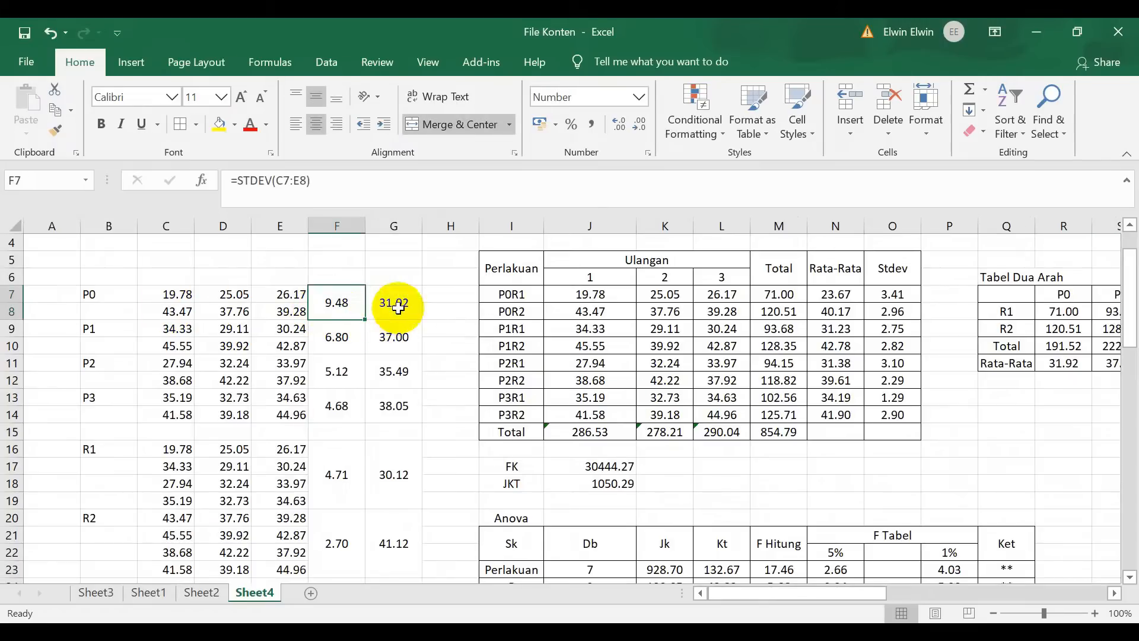
left_click(393, 305)
left_click(347, 301)
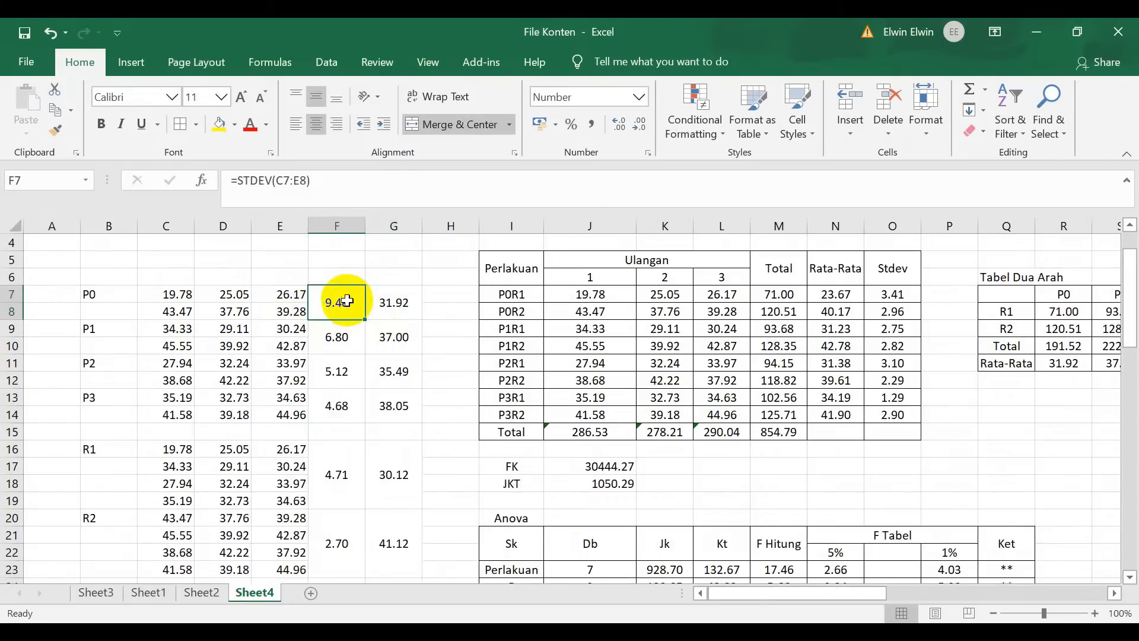
left_click_drag(506, 293, 511, 413)
left_click_drag(113, 295, 103, 444)
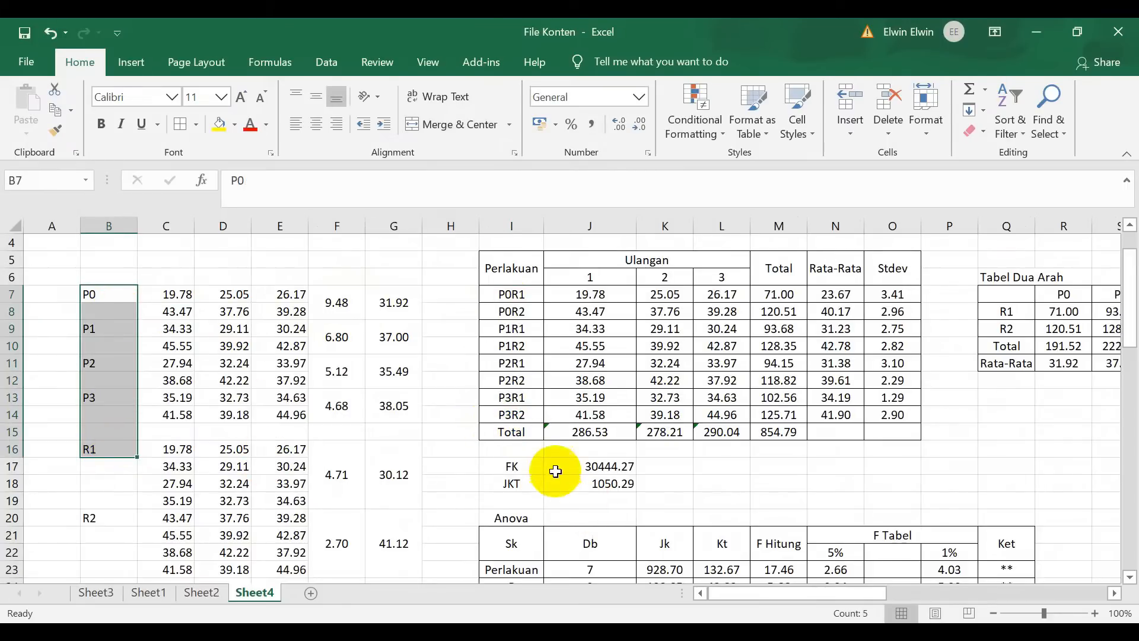
Examine the BNJ test tables for factors P and R and the PR interaction row of the Anova table.
scroll(572, 477, "down", 4)
left_click_drag(813, 593, 880, 617)
scroll(891, 433, "down", 1)
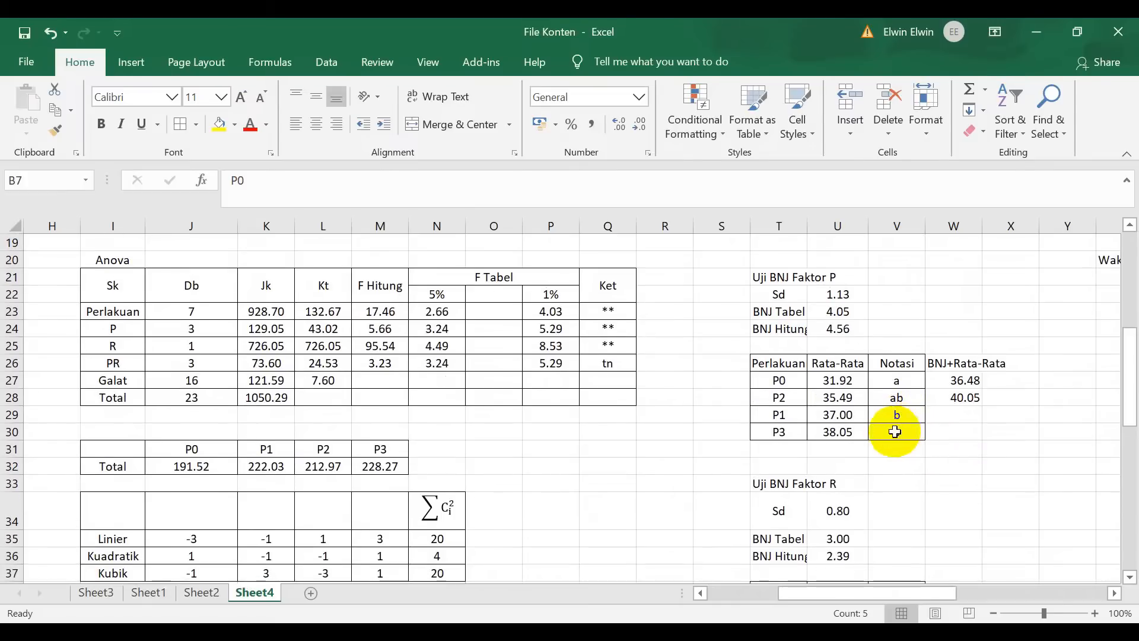
scroll(789, 433, "down", 1)
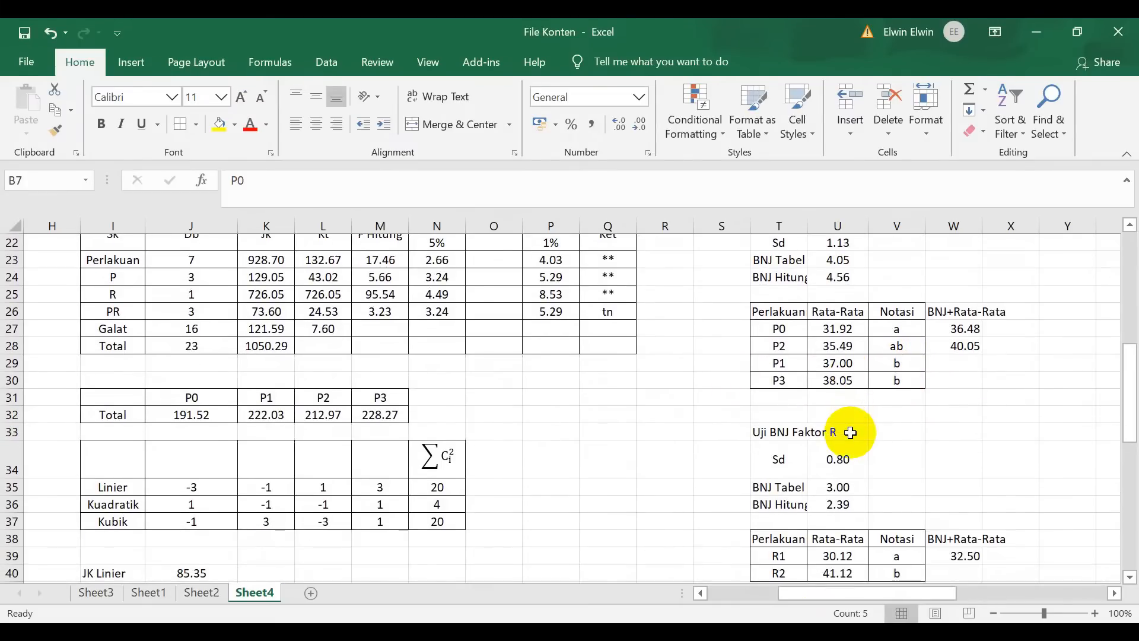
scroll(801, 435, "up", 4)
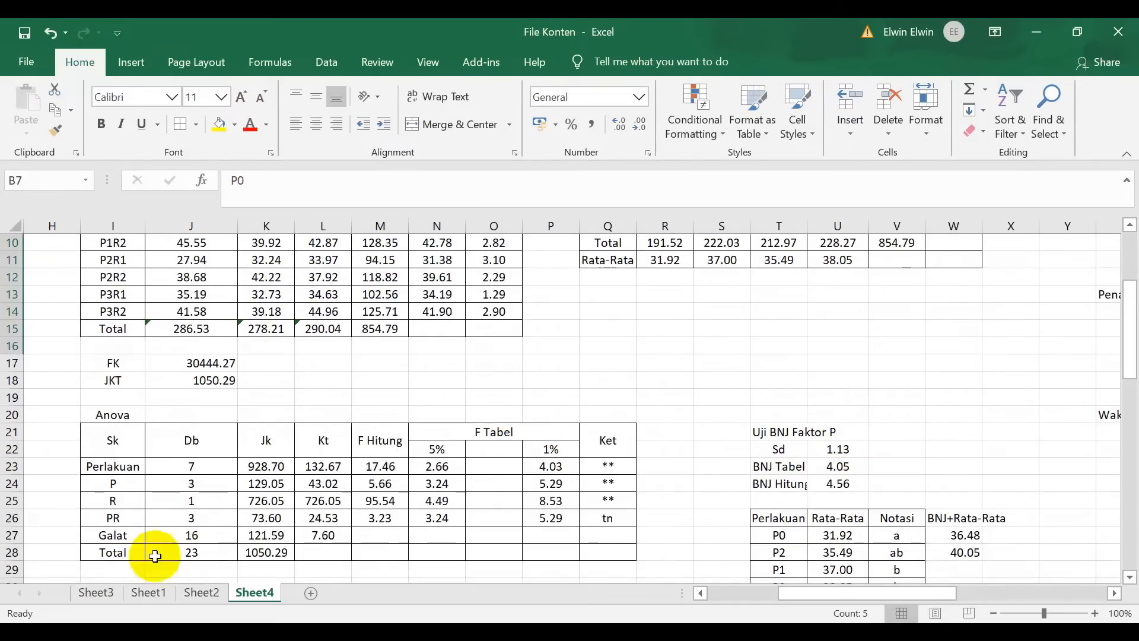
left_click_drag(139, 520, 591, 512)
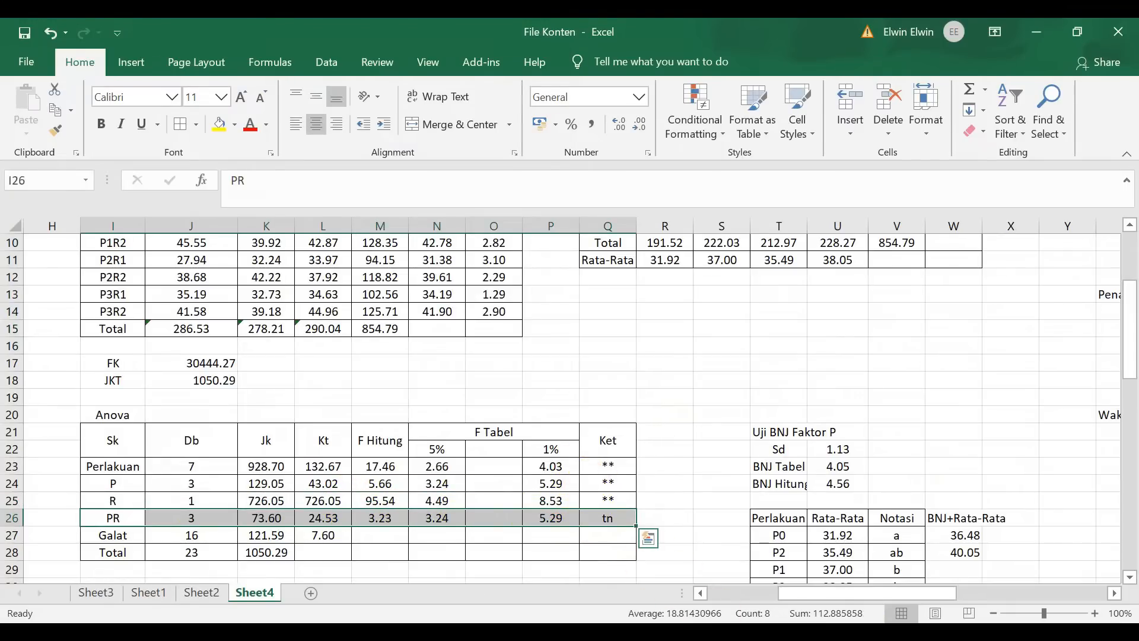
Switch to the Revisi Rekap Tabel document in Word and place its window beside the treatment means and Stdev columns of the workbook.
key("alt+Tab")
left_click(1076, 31)
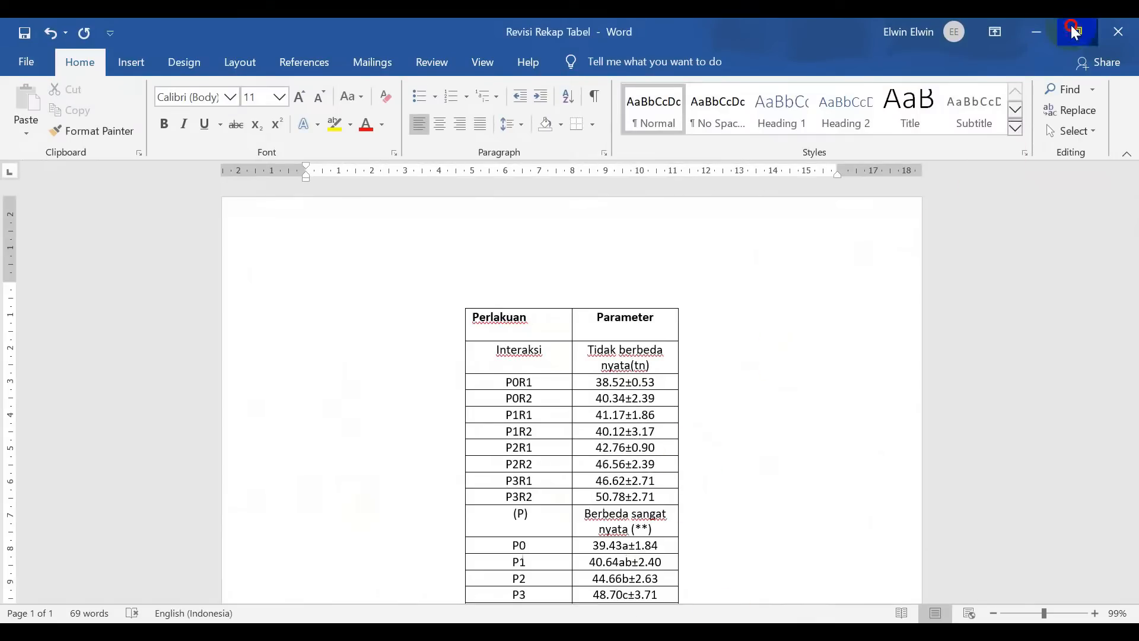
left_click_drag(343, 83, 849, 165)
scroll(821, 430, "down", 2)
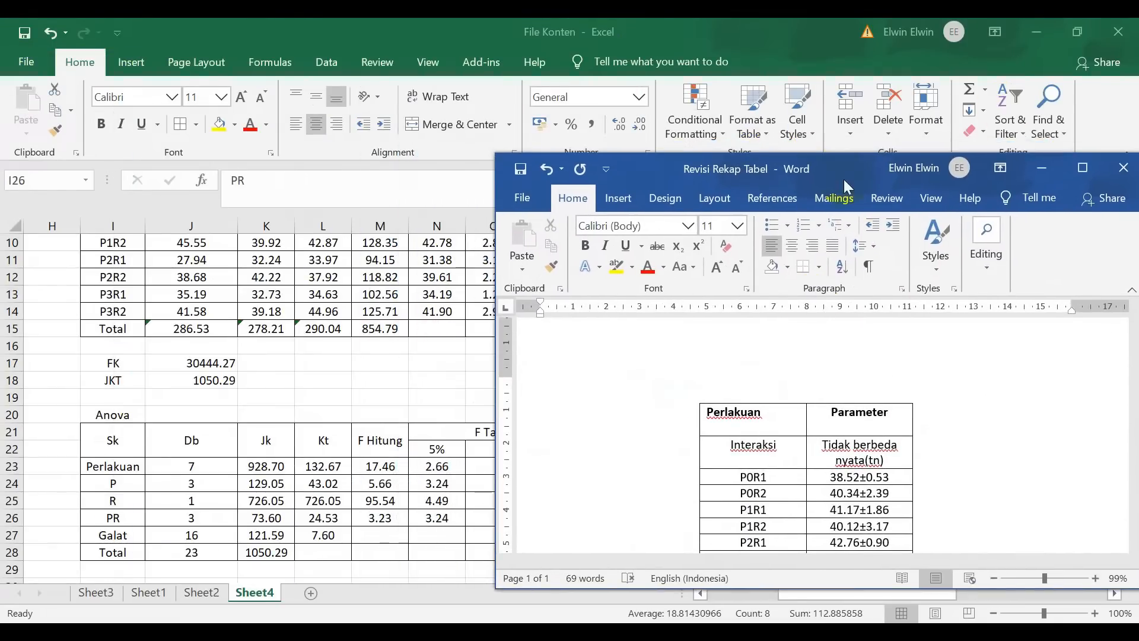
scroll(813, 356, "down", 1)
scroll(383, 380, "up", 2)
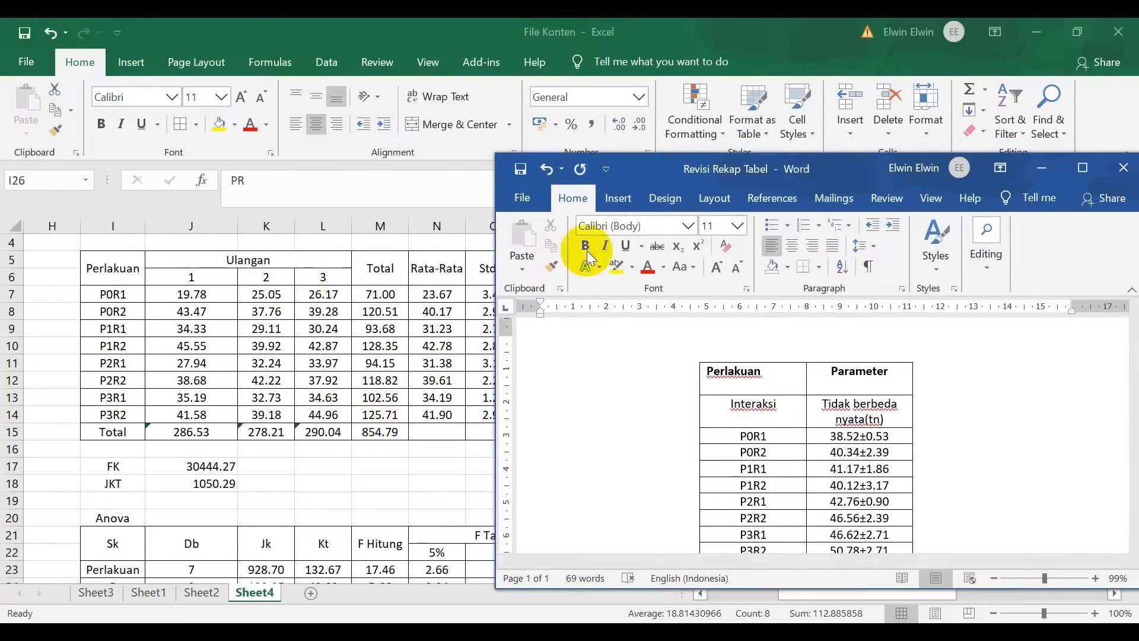
left_click_drag(633, 178, 691, 119)
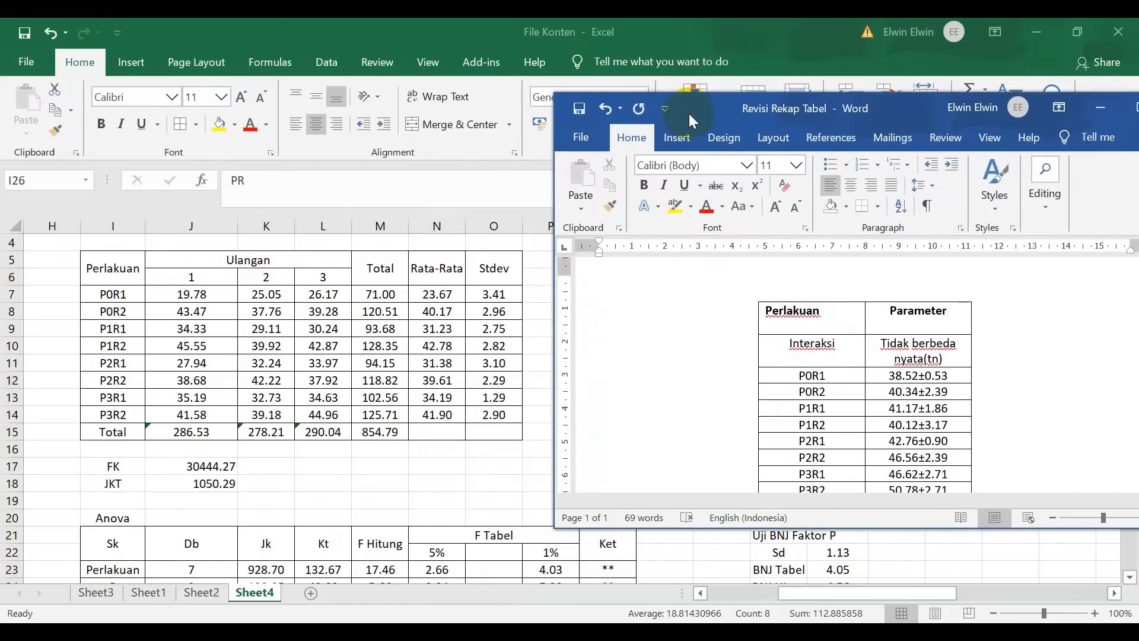
Review the Word recap table and set the P0R1 parameter to 23.67±3.41.
left_click(836, 345)
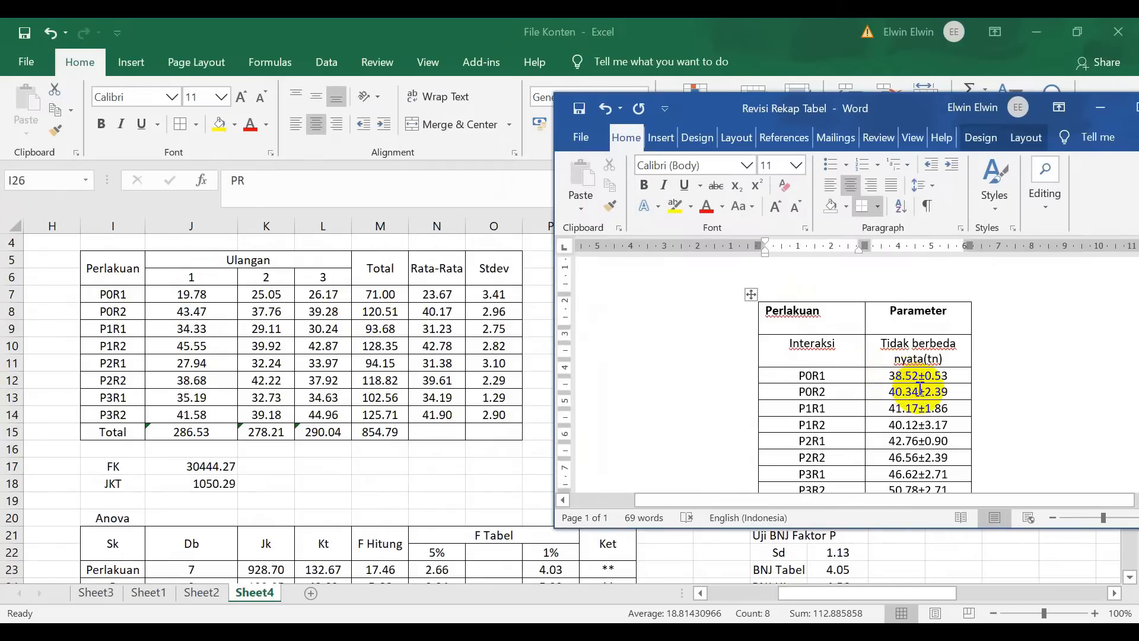
scroll(902, 378, "down", 7)
scroll(919, 390, "up", 7)
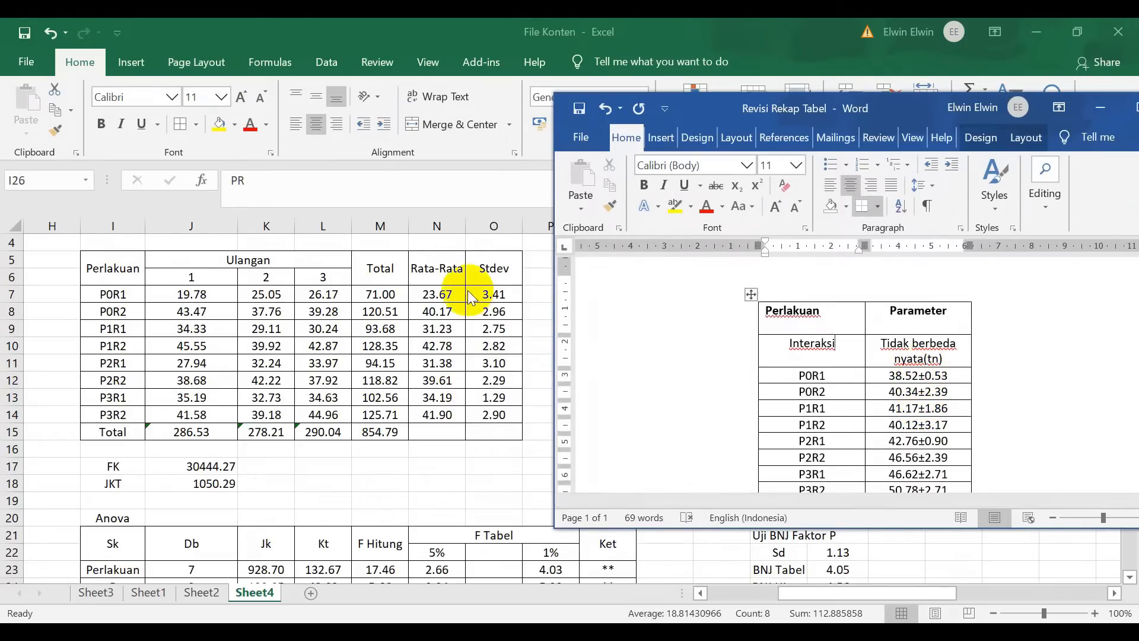
left_click(919, 378)
key("BackSpace")
key("BackSpace")
key("BackSpace")
key("BackSpace")
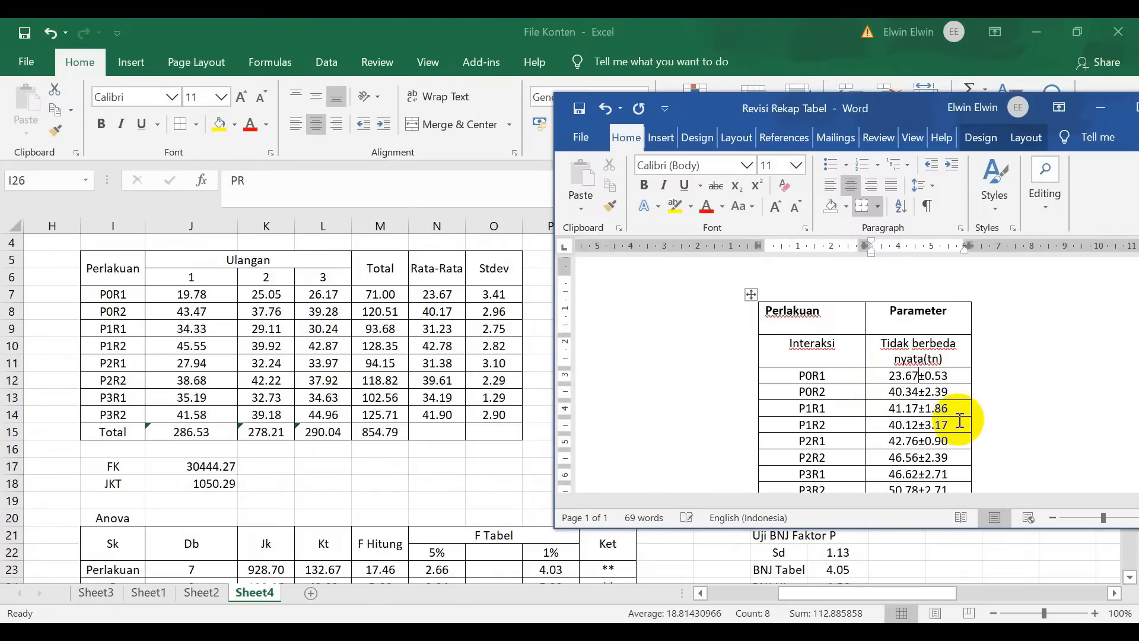
left_click(963, 377)
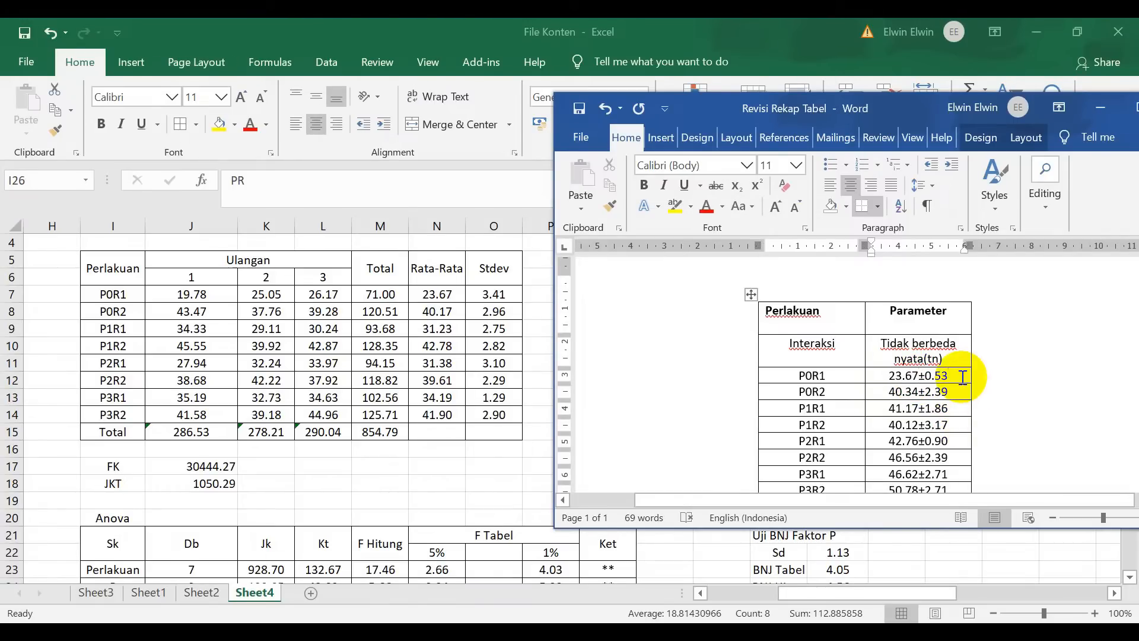
key("BackSpace")
key("BackSpace")
key("BackSpace")
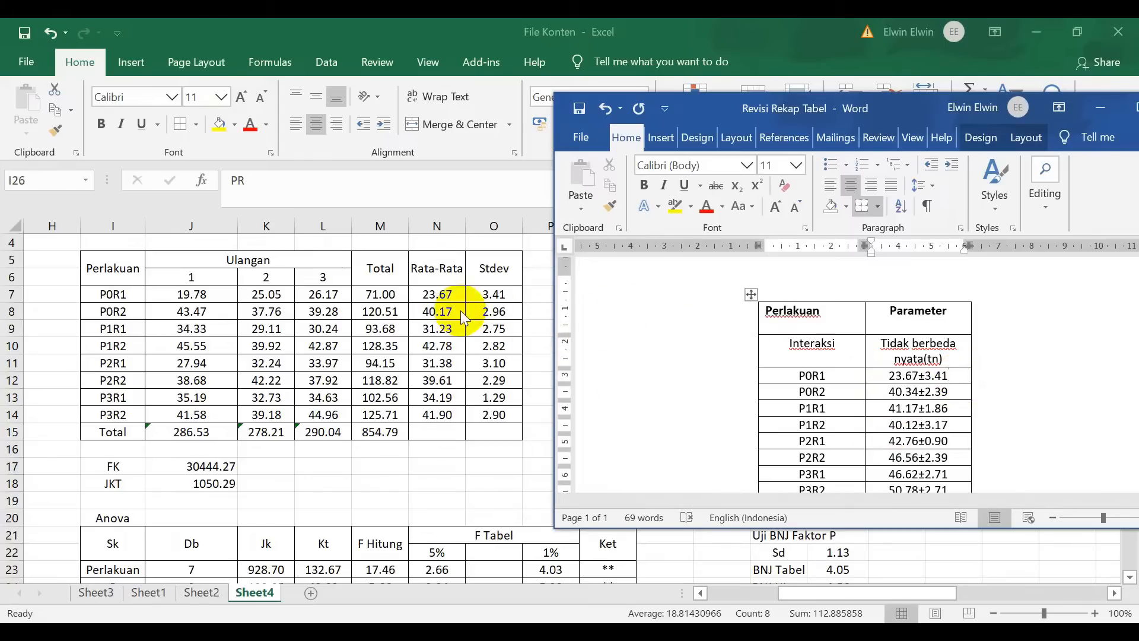
Set the P0R2 parameter in the Word recap table to 40.17±2.96.
left_click(919, 392)
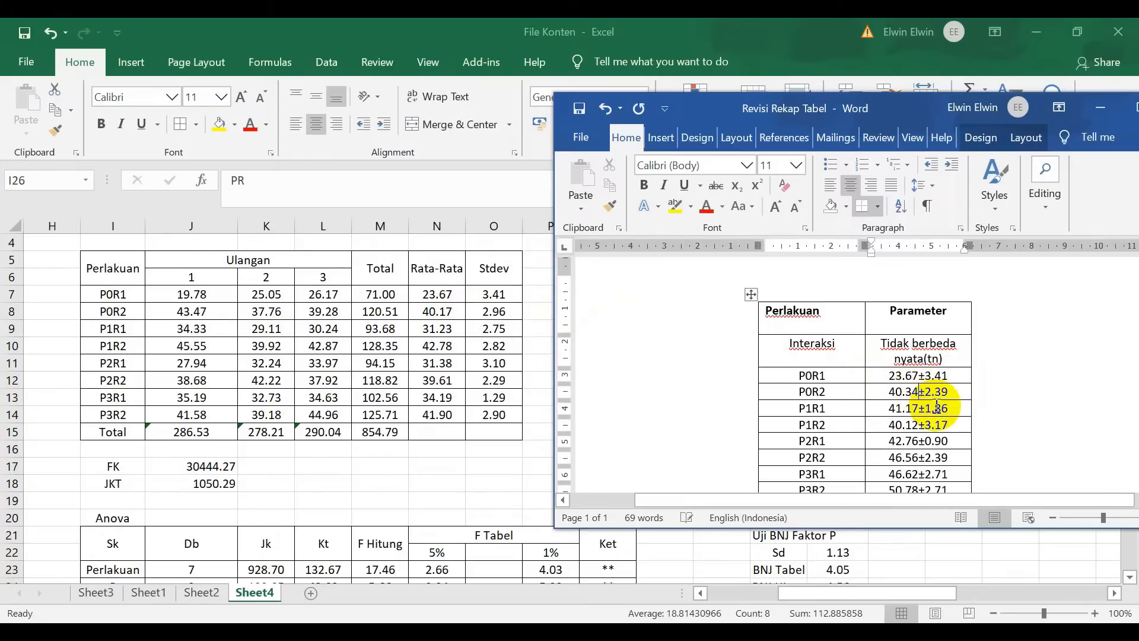
key("BackSpace")
key("BackSpace")
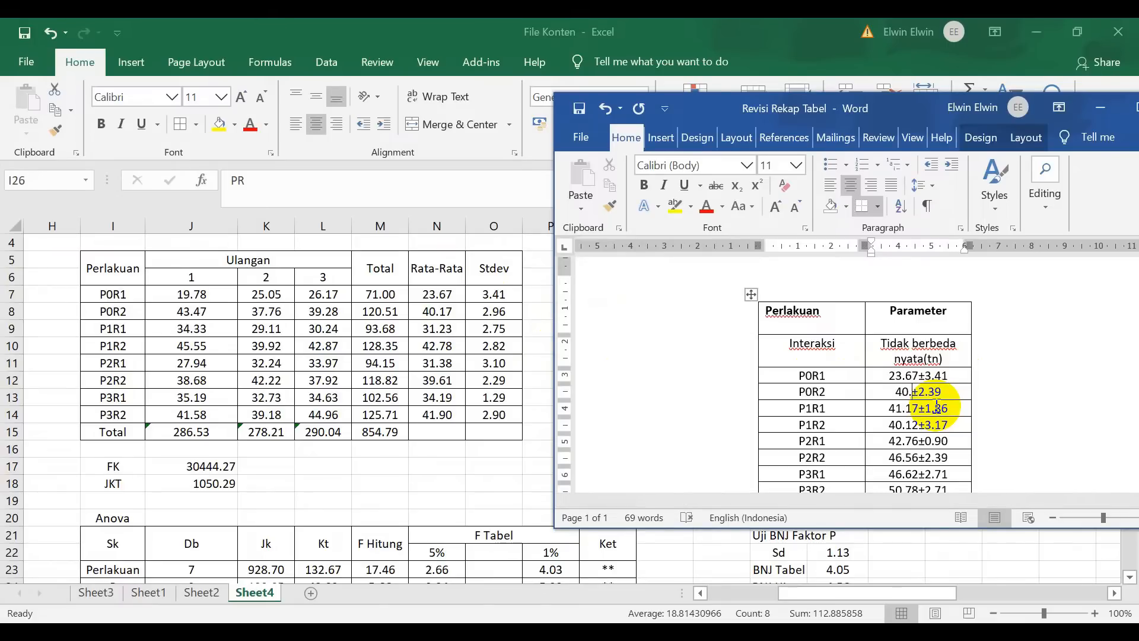
type("0.17")
left_click(953, 391)
key("BackSpace")
key("BackSpace")
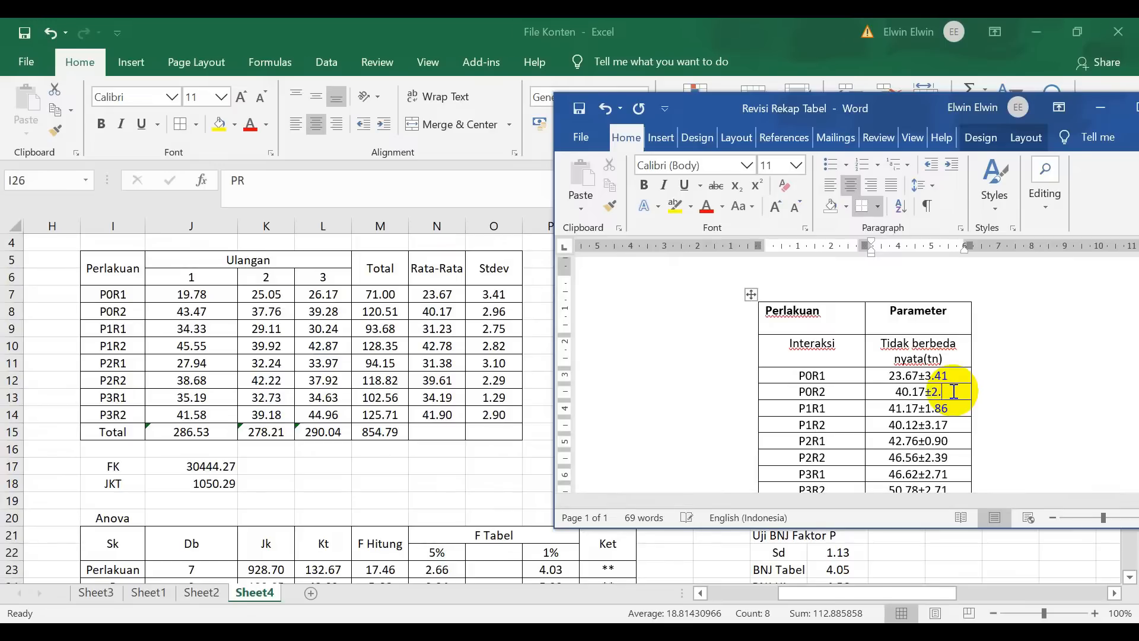
type("96")
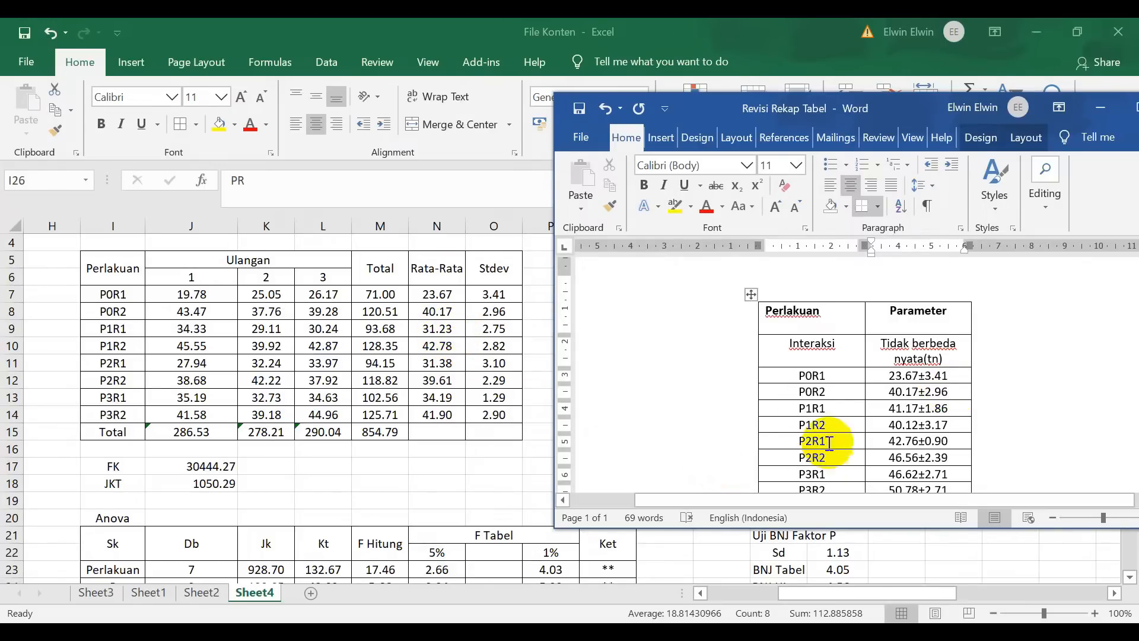
Set the P1R1 parameter in the Word recap table to 31.23±2.75.
left_click(915, 409)
key("BackSpace")
key("BackSpace")
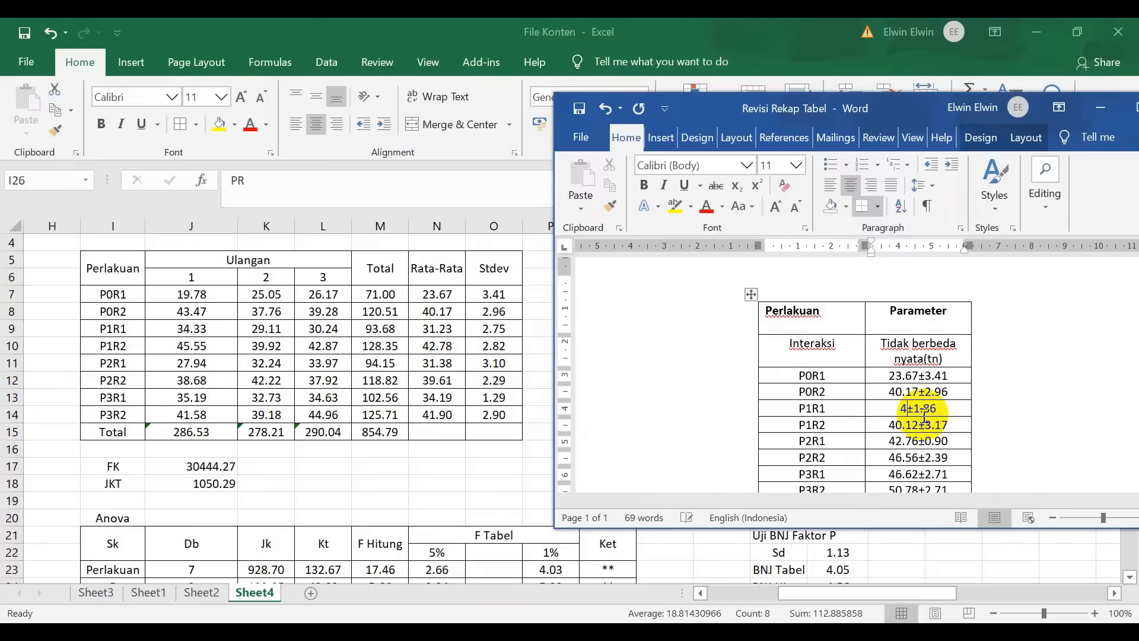
type(".23")
left_click(958, 410)
key("BackSpace")
key("BackSpace")
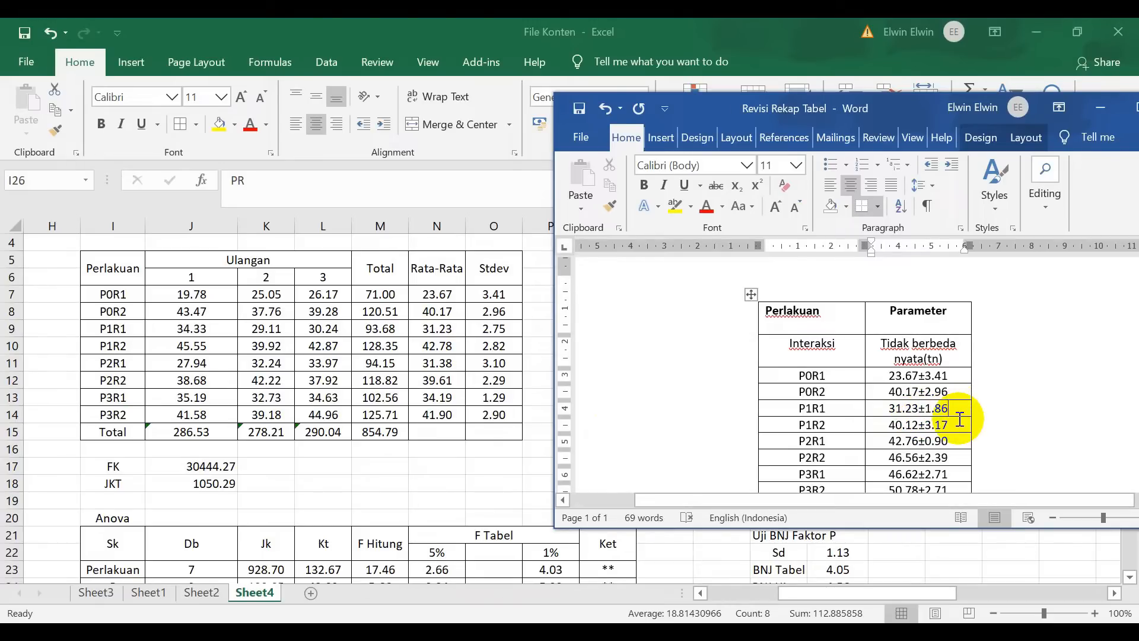
type("2.75")
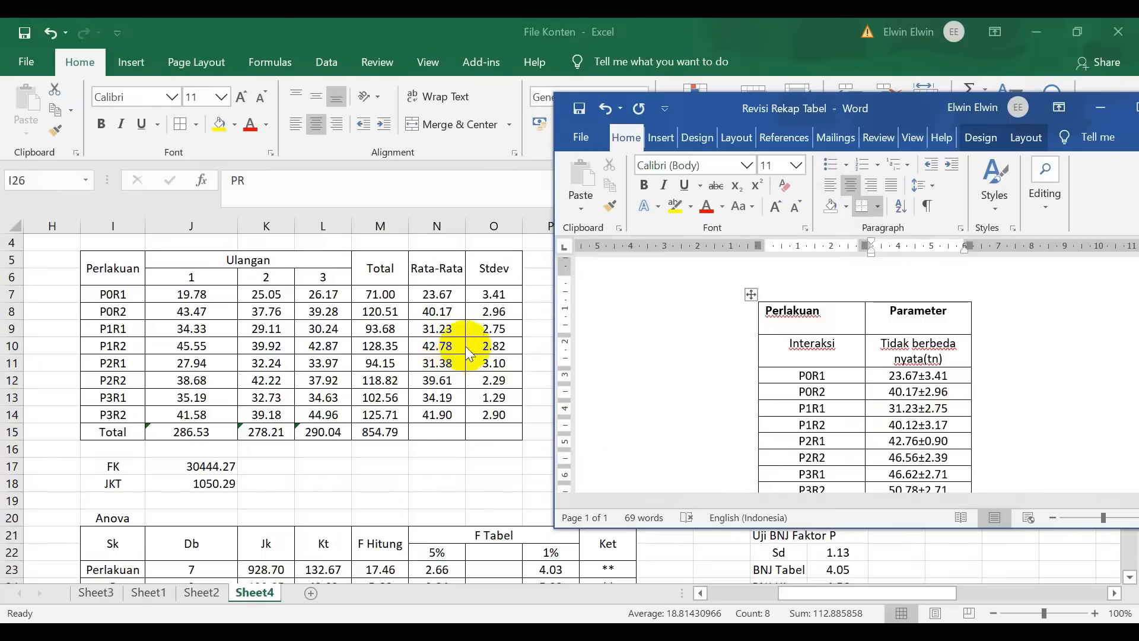
Set the P1R2 parameter in the Word recap table to 42.78±2.82.
double_click(917, 427)
type("42.78")
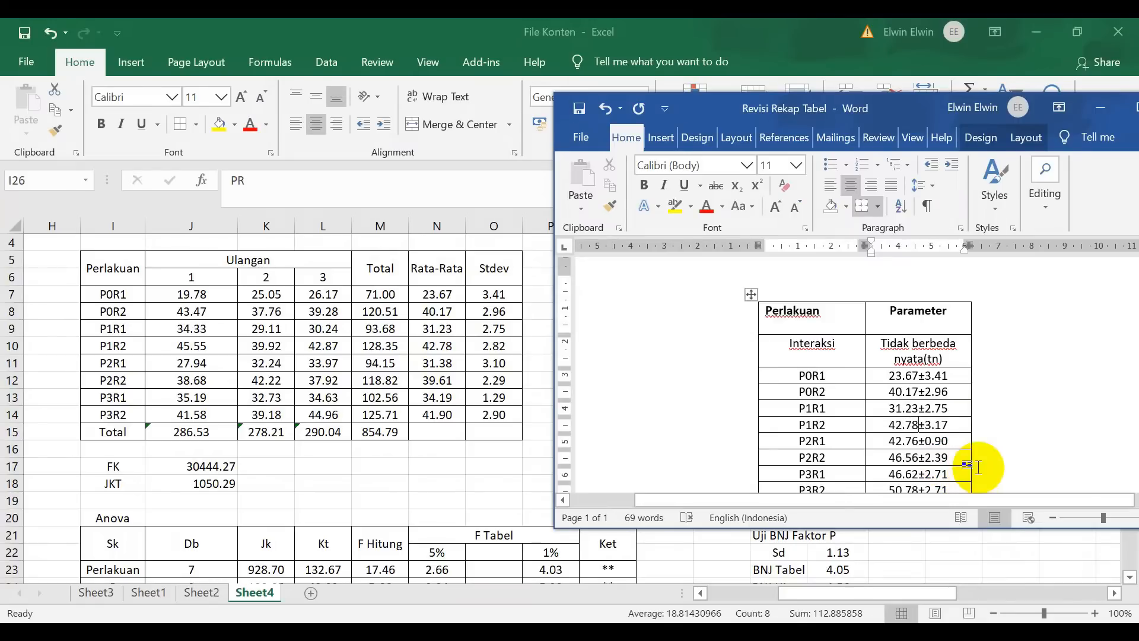
left_click(950, 423)
key("BackSpace")
key("BackSpace")
key("BackSpace")
type("2.82")
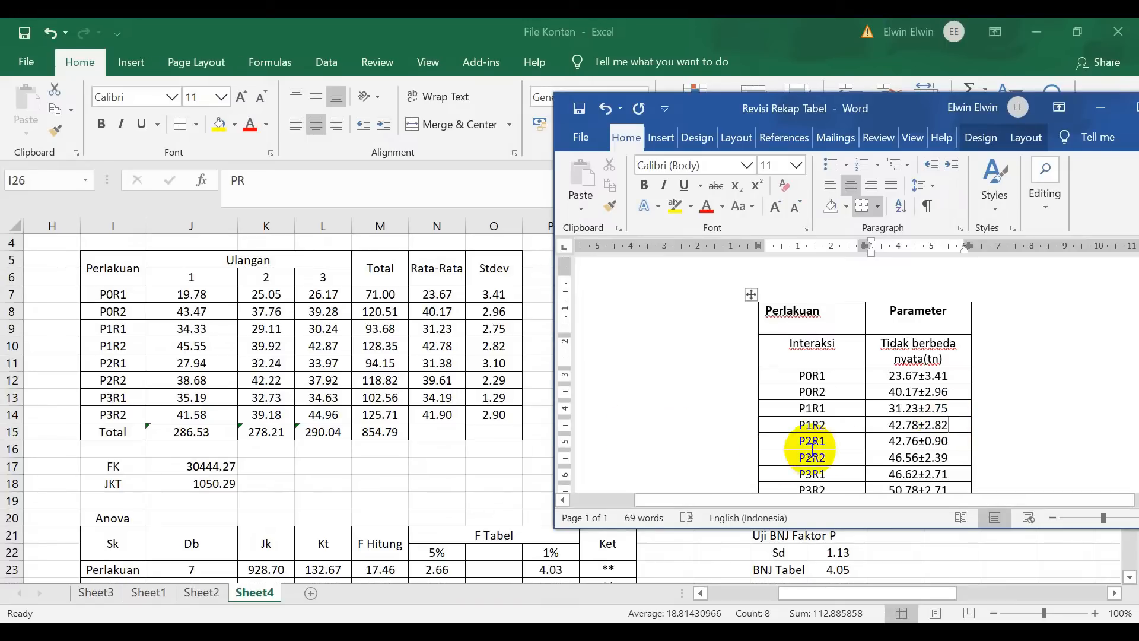
Set the P2R1 parameter in the Word recap table to 31.38±3.10.
left_click(912, 441)
key("BackSpace")
key("BackSpace")
key("BackSpace")
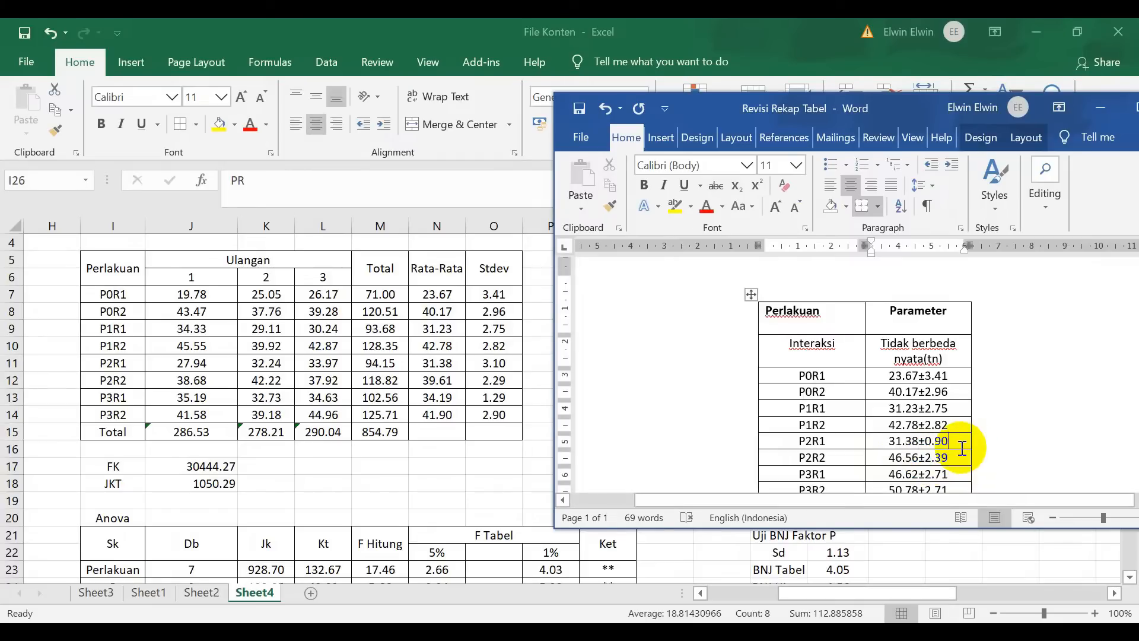
key("BackSpace")
key("BackSpace")
key("BackSpace")
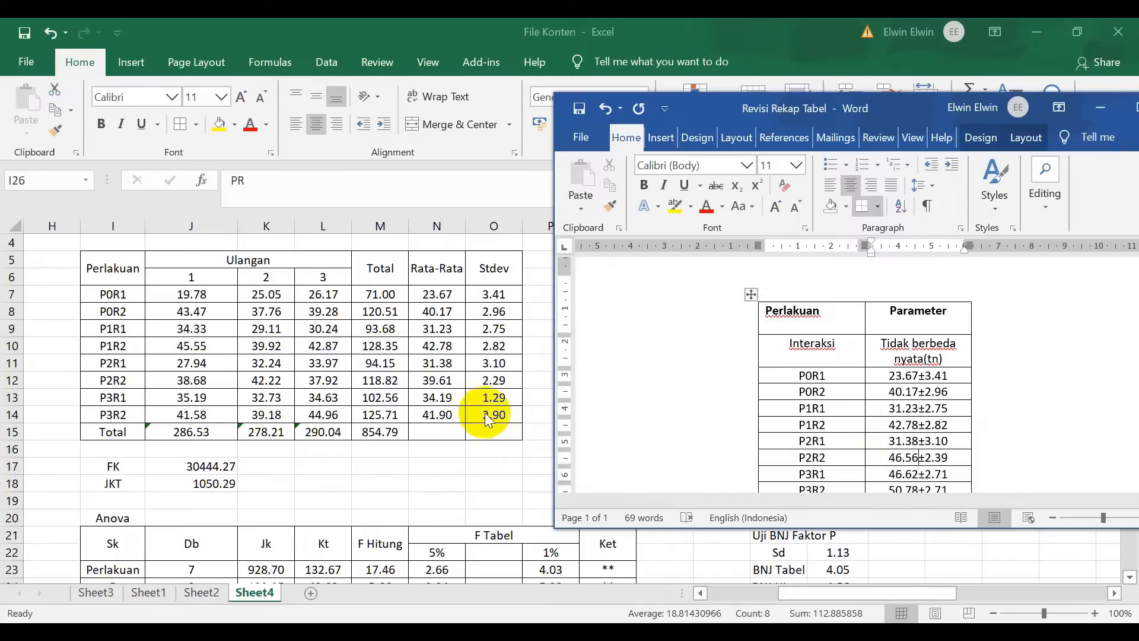
Set the P2R2 parameter in the Word recap table to 39.61±2.29.
scroll(902, 437, "down", 1)
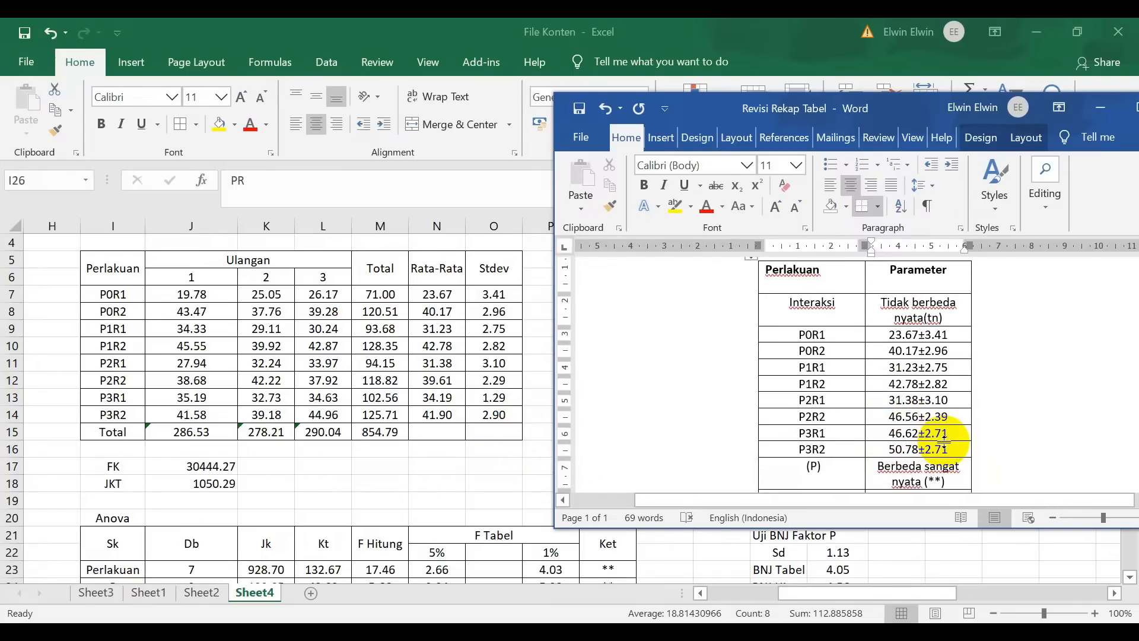
left_click(913, 350)
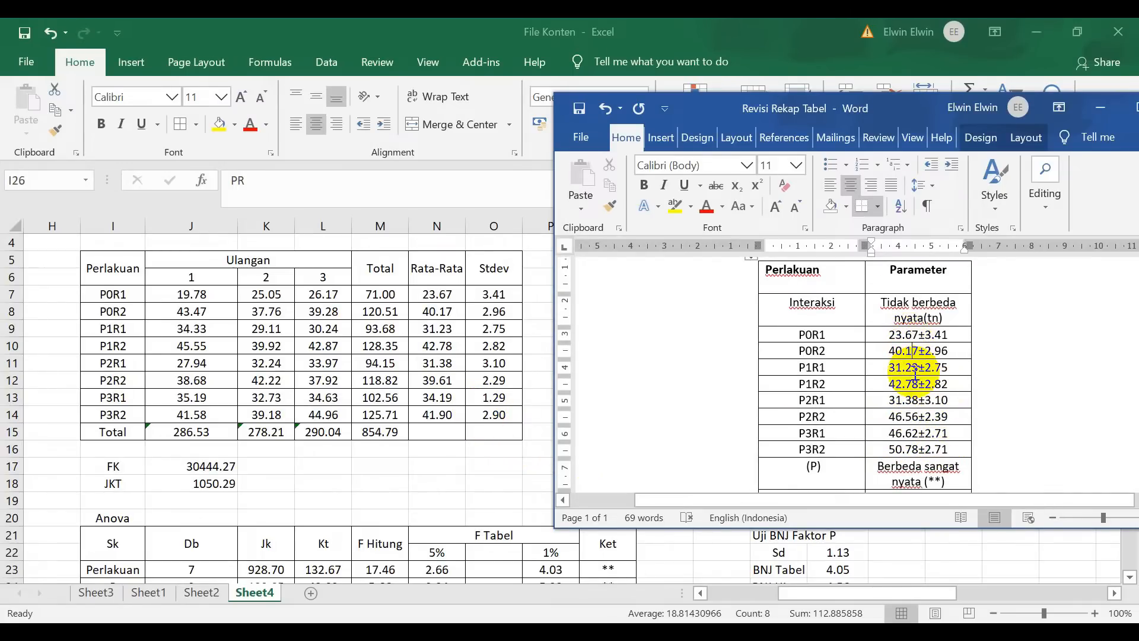
left_click(919, 400)
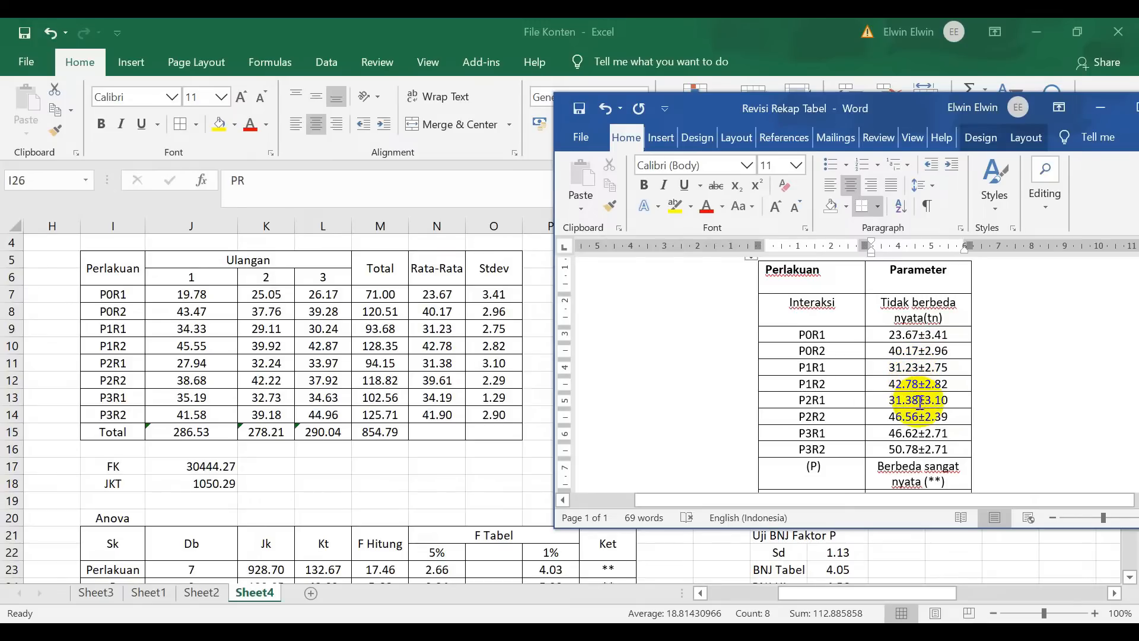
left_click(919, 417)
key("BackSpace")
key("BackSpace")
key("BackSpace")
key("BackSpace")
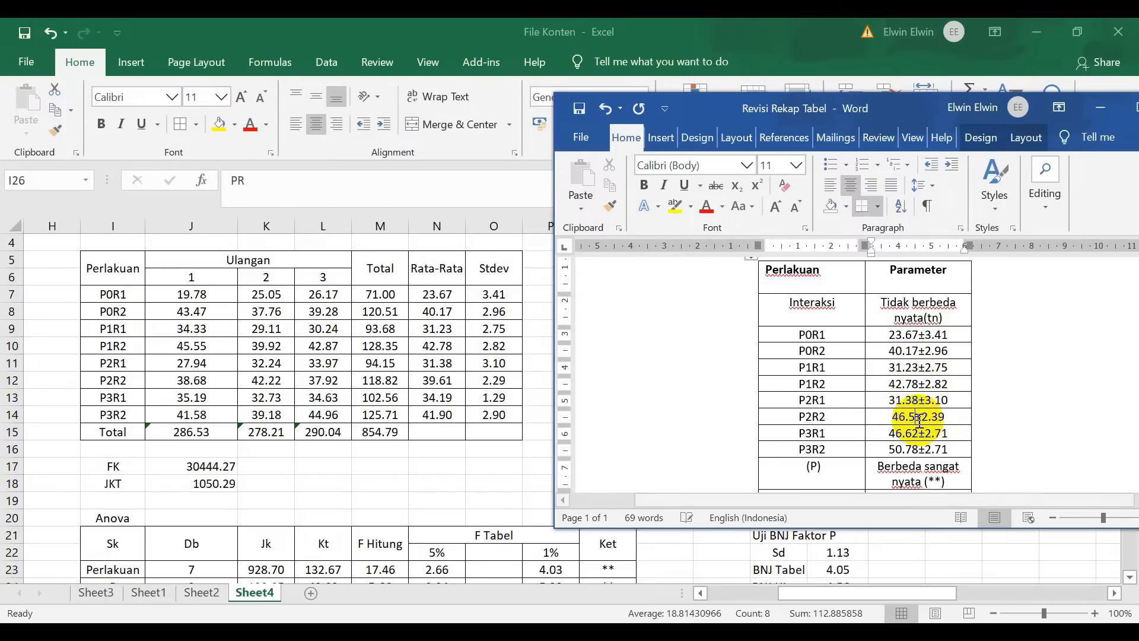
type("39.61")
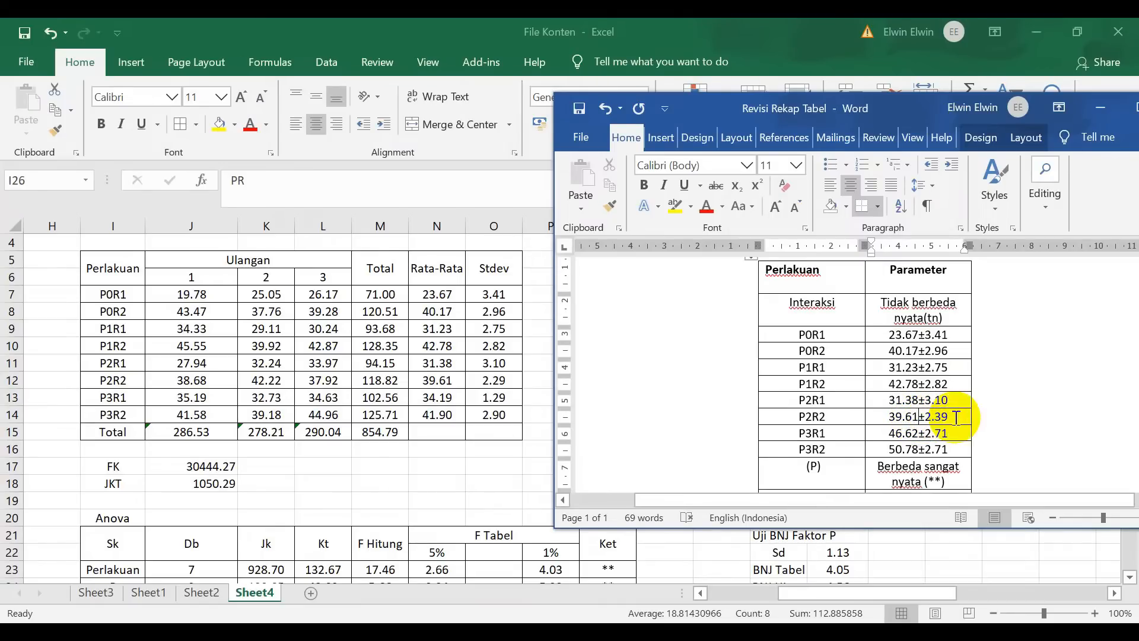
key("BackSpace")
key("BackSpace")
type("29")
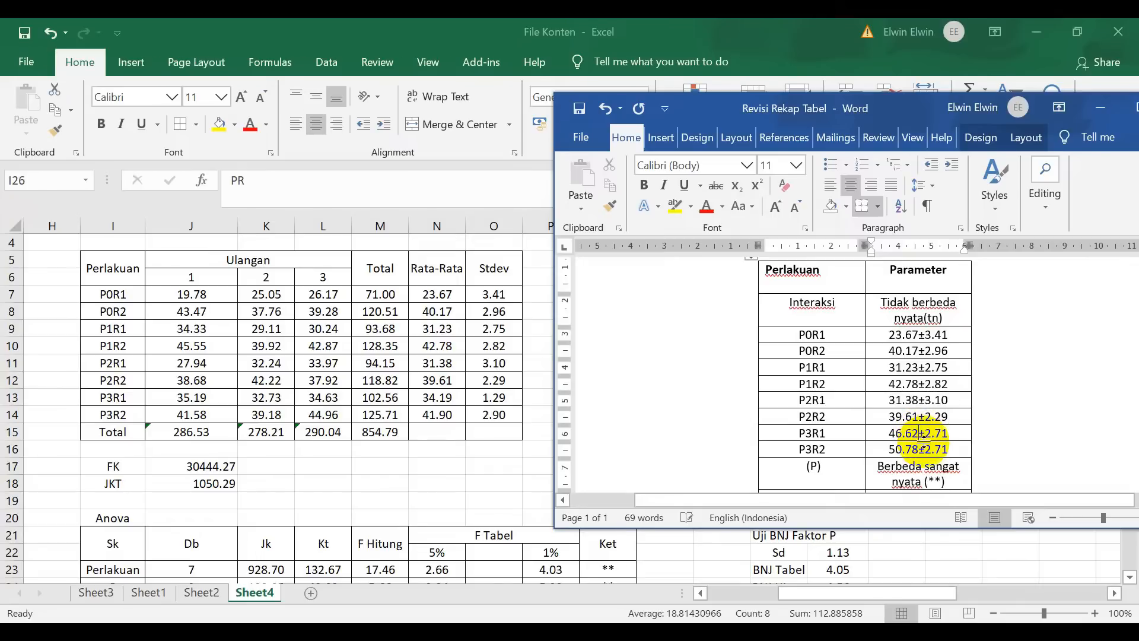
Set the P3R1 parameter in the Word recap table to 34.19±1.29.
key("BackSpace")
key("BackSpace")
type("34.19")
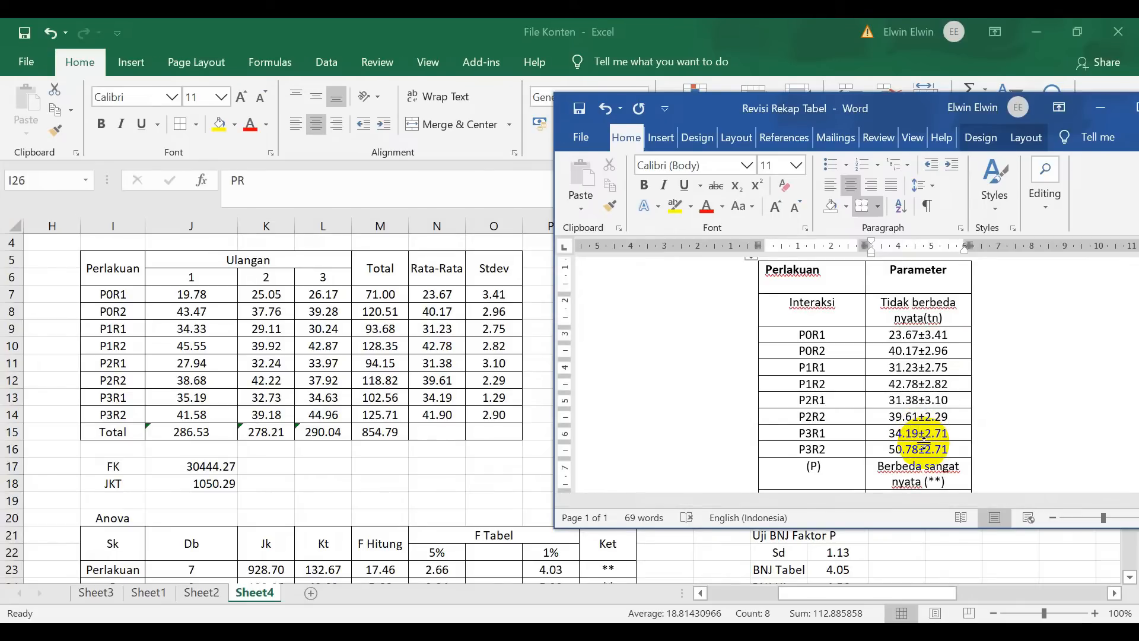
left_click(952, 438)
key("BackSpace")
key("BackSpace")
key("BackSpace")
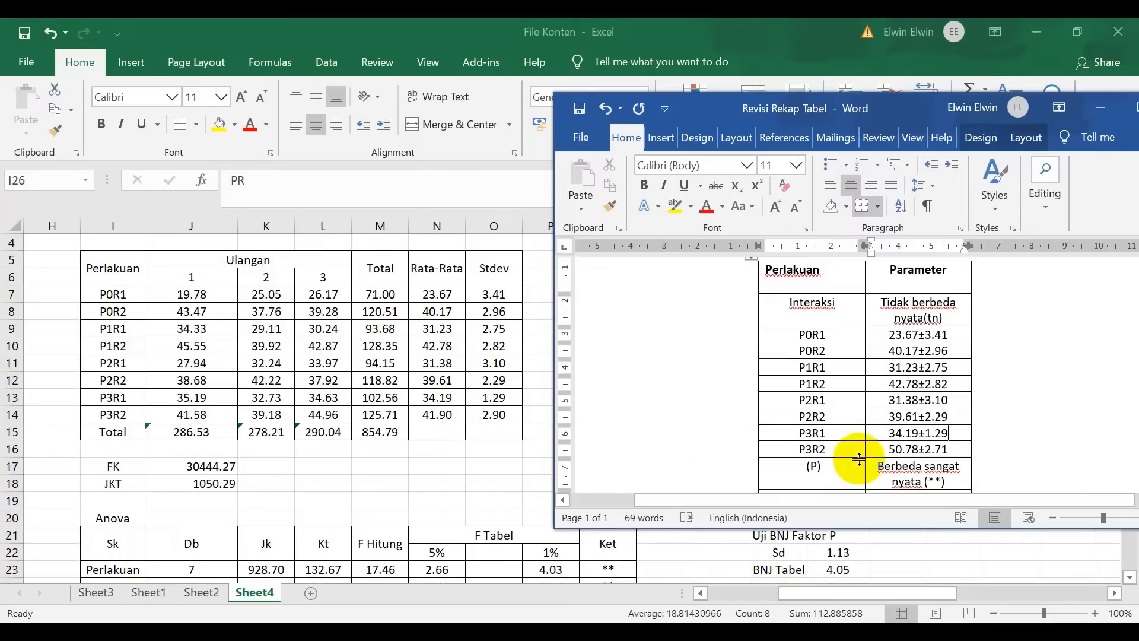
Set the P3R2 parameter in the Word recap table to 41.90±2.90.
left_click(918, 450)
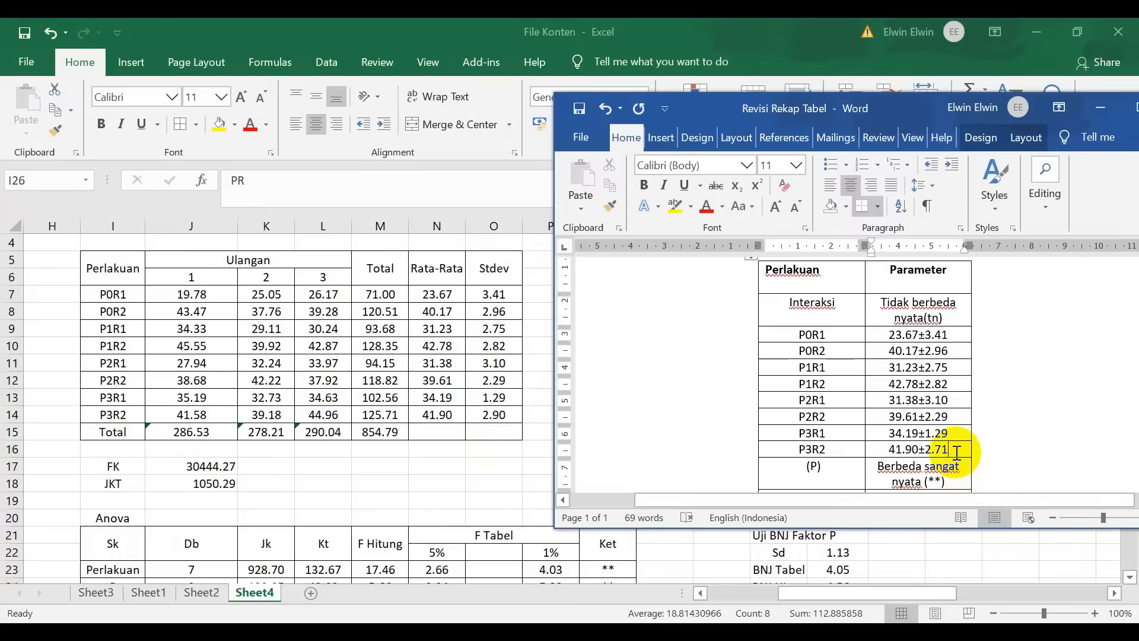
key("BackSpace")
key("BackSpace")
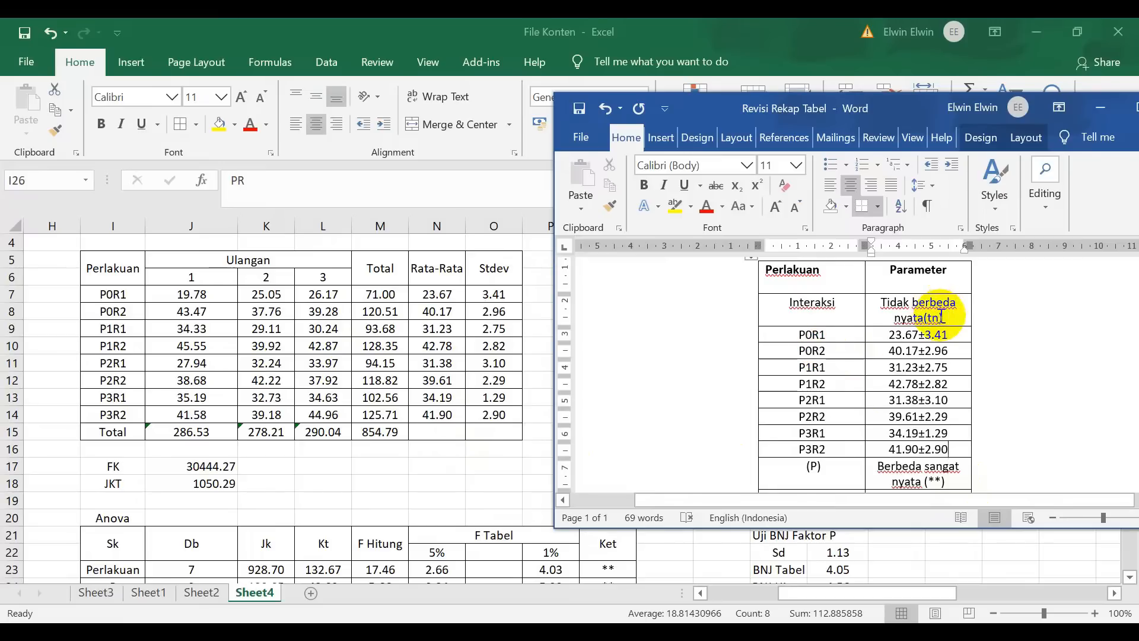
Bring the workbook's P and R factor calculations into view beside the P0 to P3 rows of the Word recap table.
left_click_drag(920, 305, 945, 320)
scroll(963, 385, "down", 1)
left_click(964, 383)
scroll(964, 383, "down", 1)
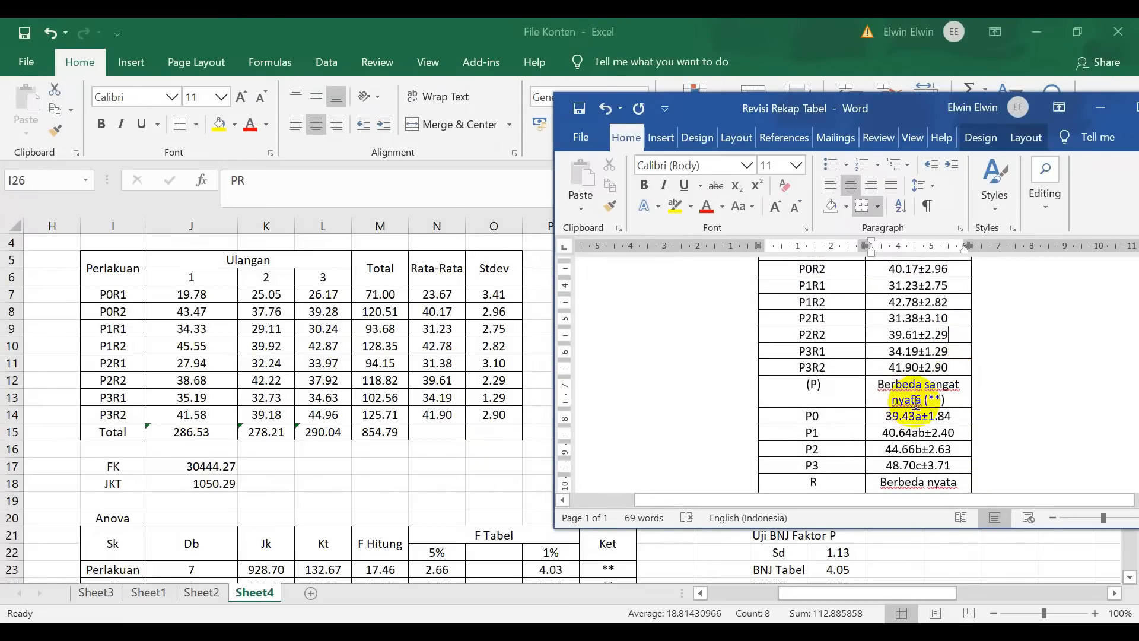
left_click(278, 403)
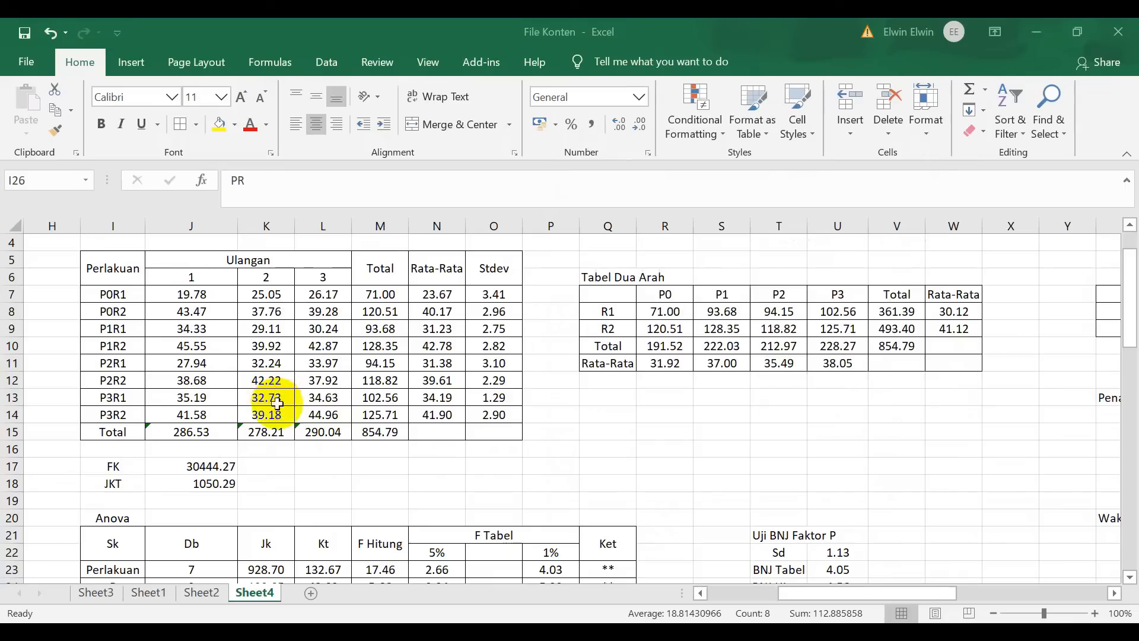
left_click_drag(795, 590, 729, 590)
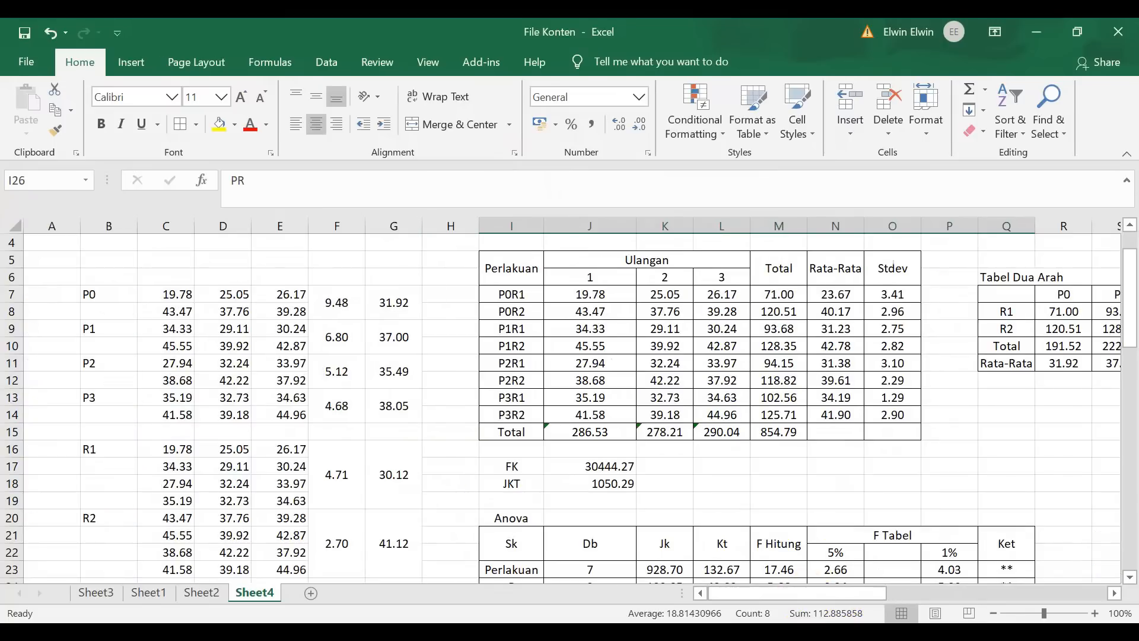
key("alt+Tab")
scroll(890, 415, "down", 2)
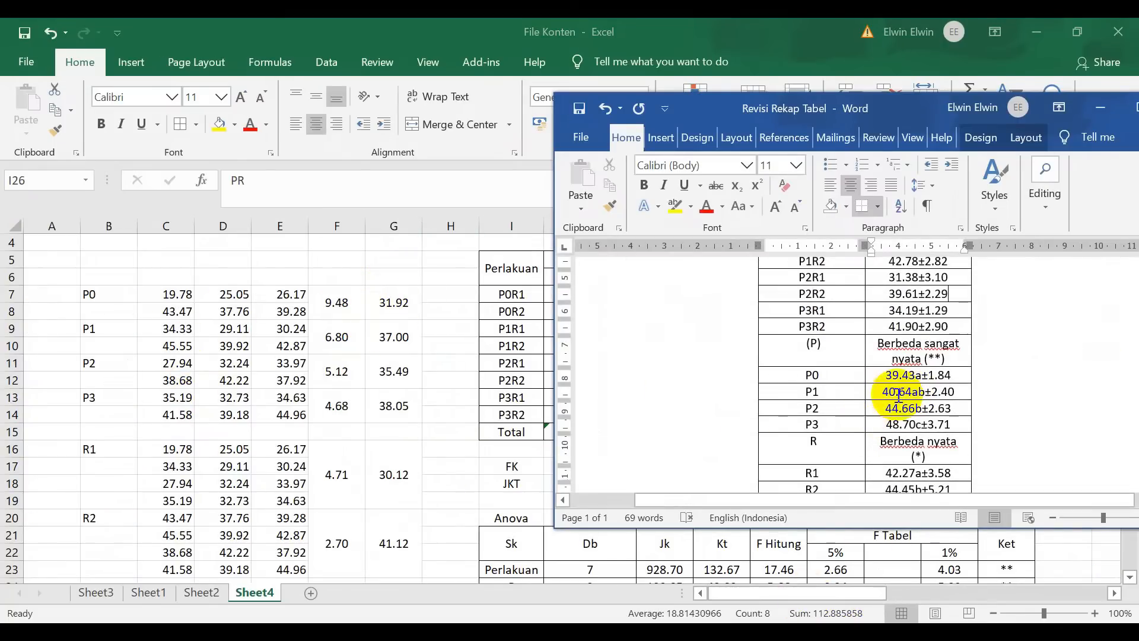
Set the P0 parameter in the Word recap table to 9.48±31.92 and remove its letter notation.
left_click(916, 375)
key("BackSpace")
key("BackSpace")
key("BackSpace")
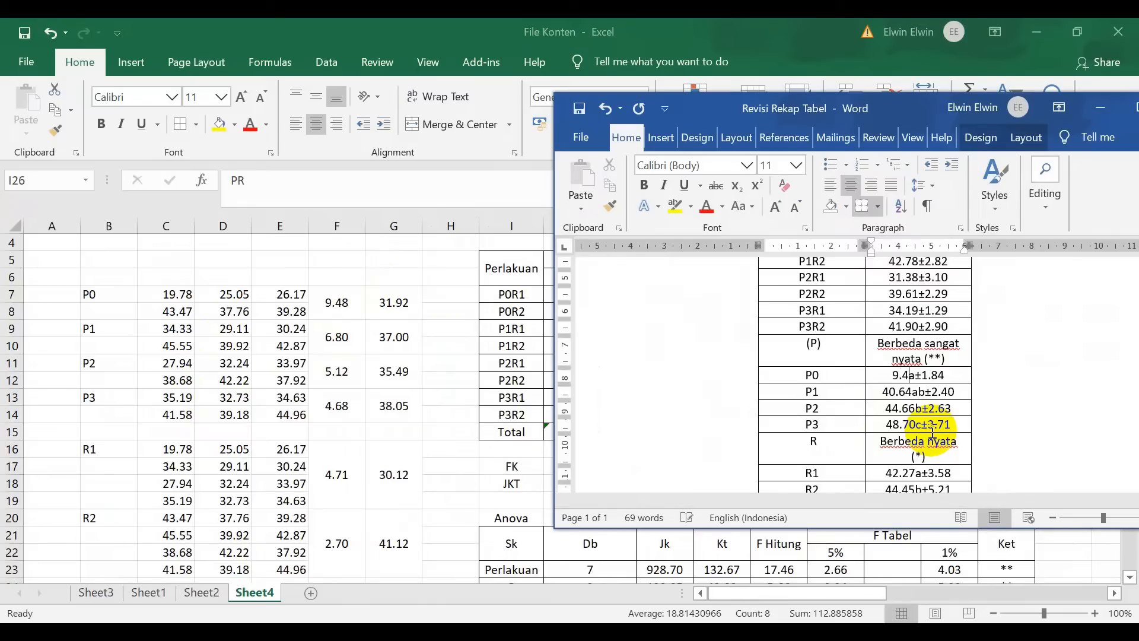
left_click(951, 375)
key("BackSpace")
key("BackSpace")
key("BackSpace")
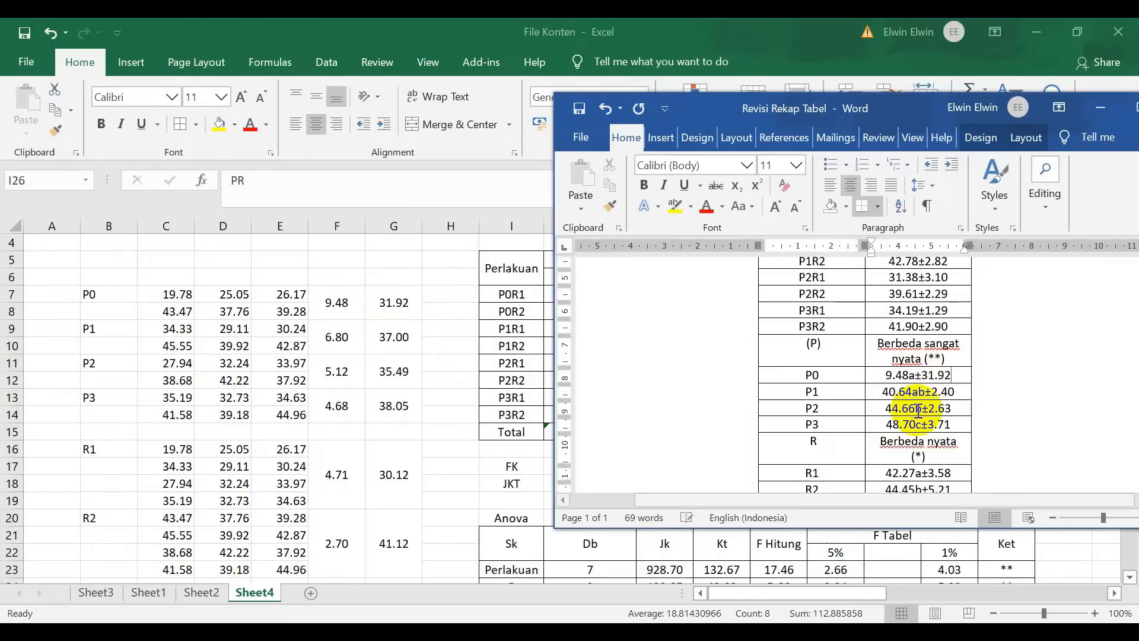
left_click(917, 375)
key("BackSpace")
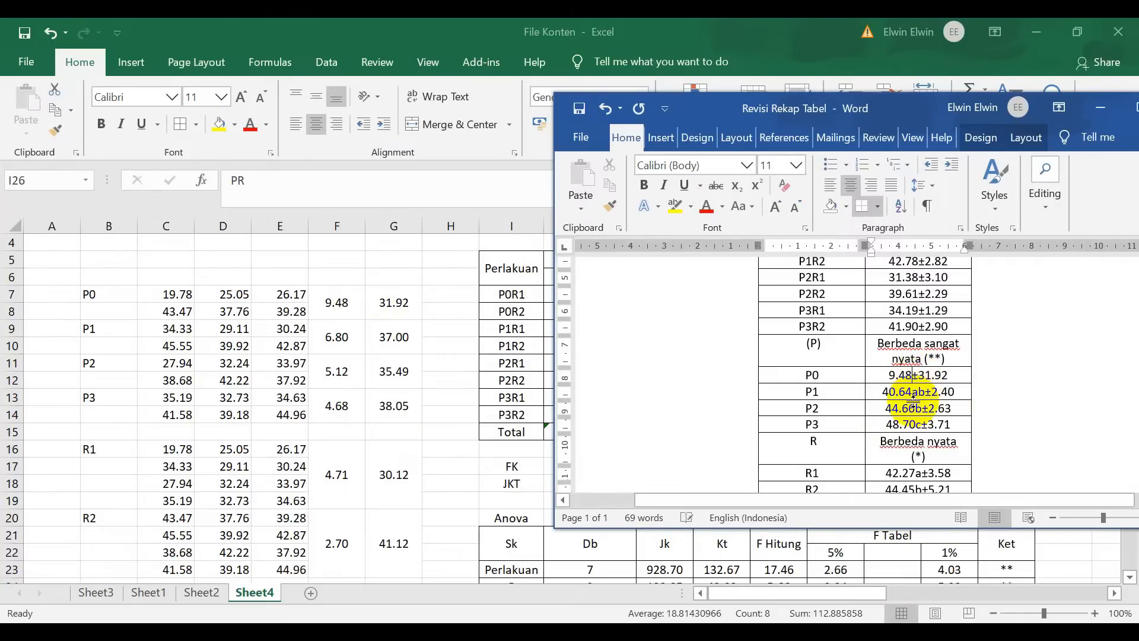
Replace the value and letters before the ± sign in the P1 row of the Word recap table with 6.80.
left_click(926, 392)
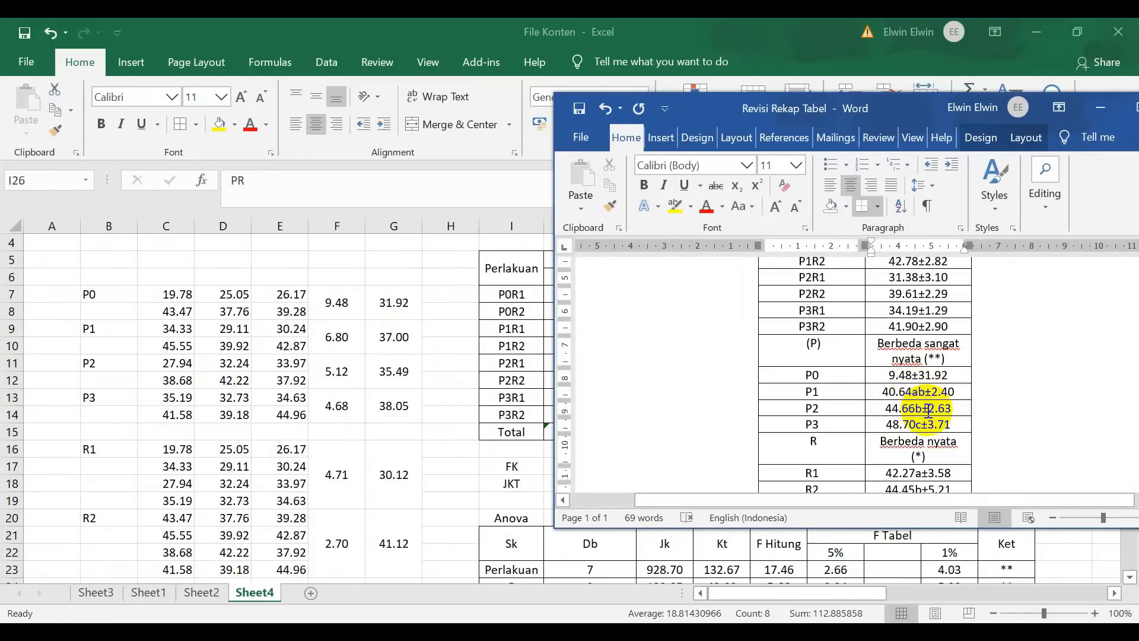
key("BackSpace")
key("BackSpace")
key("BackSpace")
key("BackSpace")
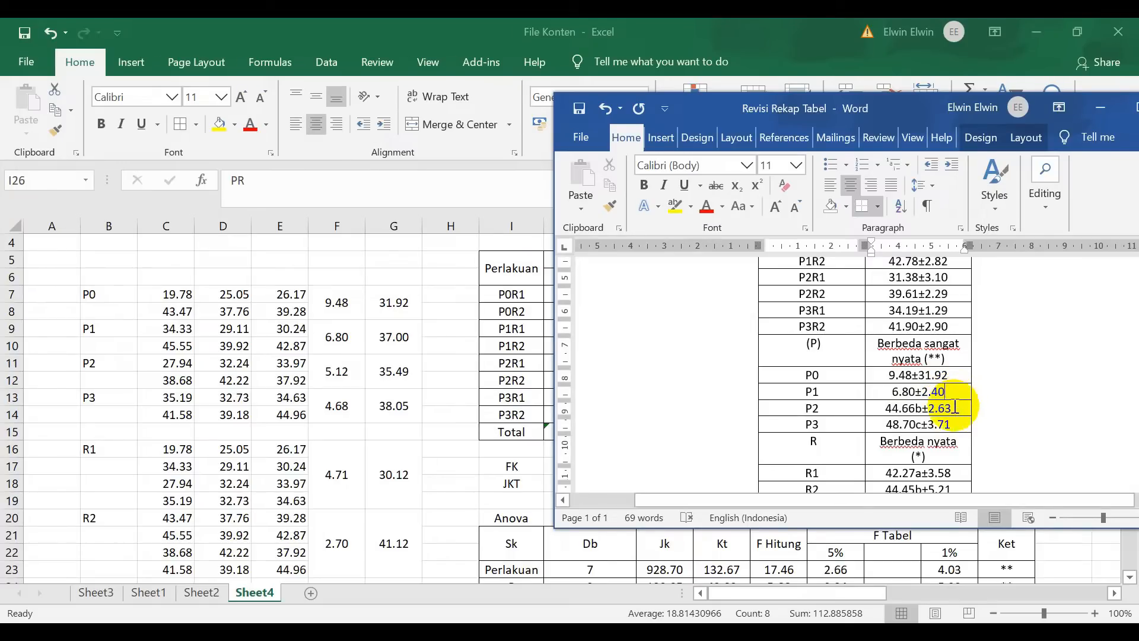
Switch to the workbook and check which formulas produce the P0 and P1 values in columns F and G.
left_click(409, 351)
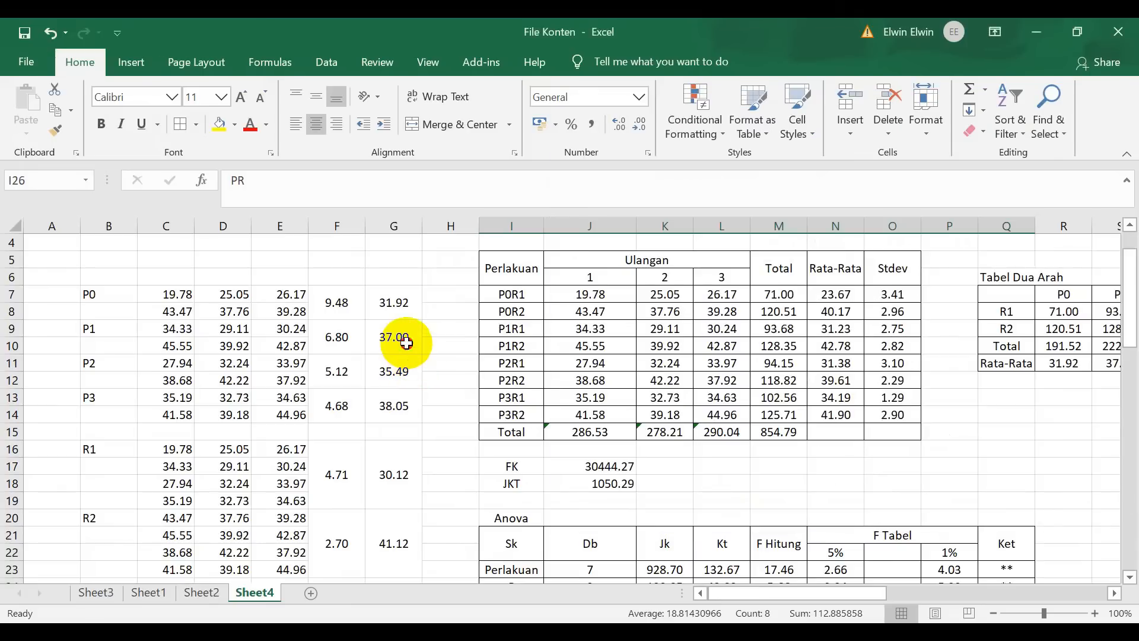
double_click(407, 343)
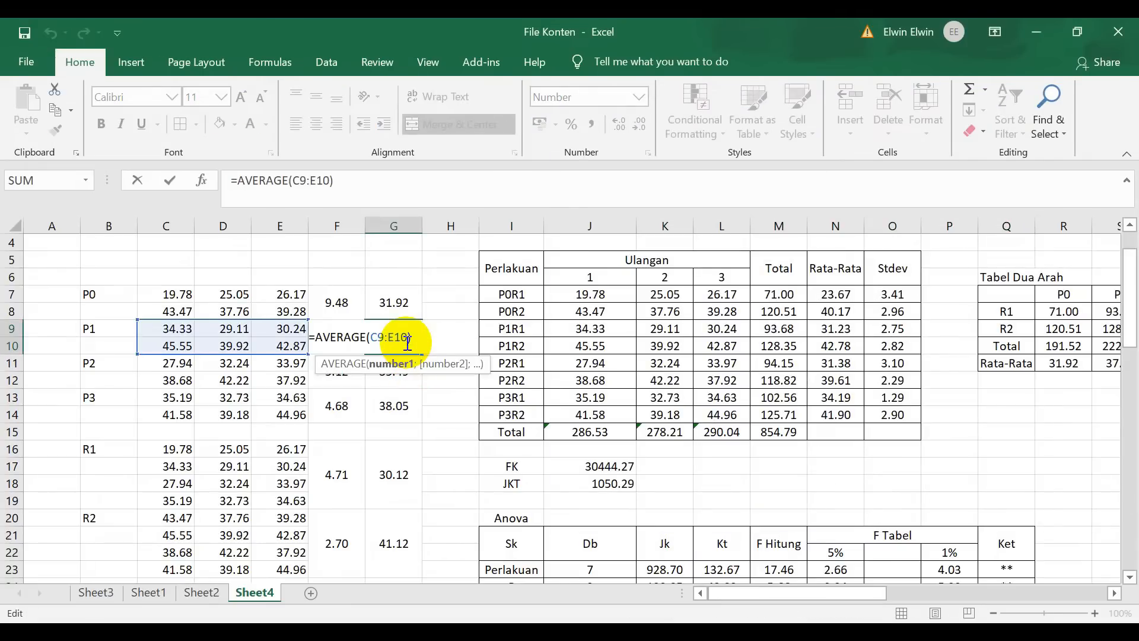
key("Return")
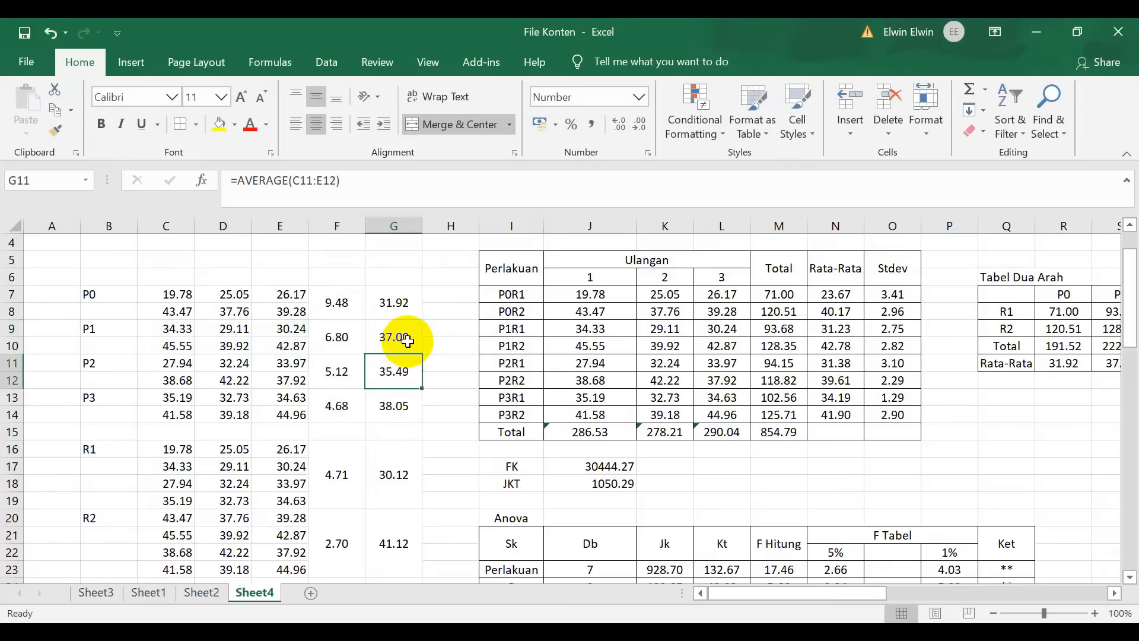
left_click(362, 328)
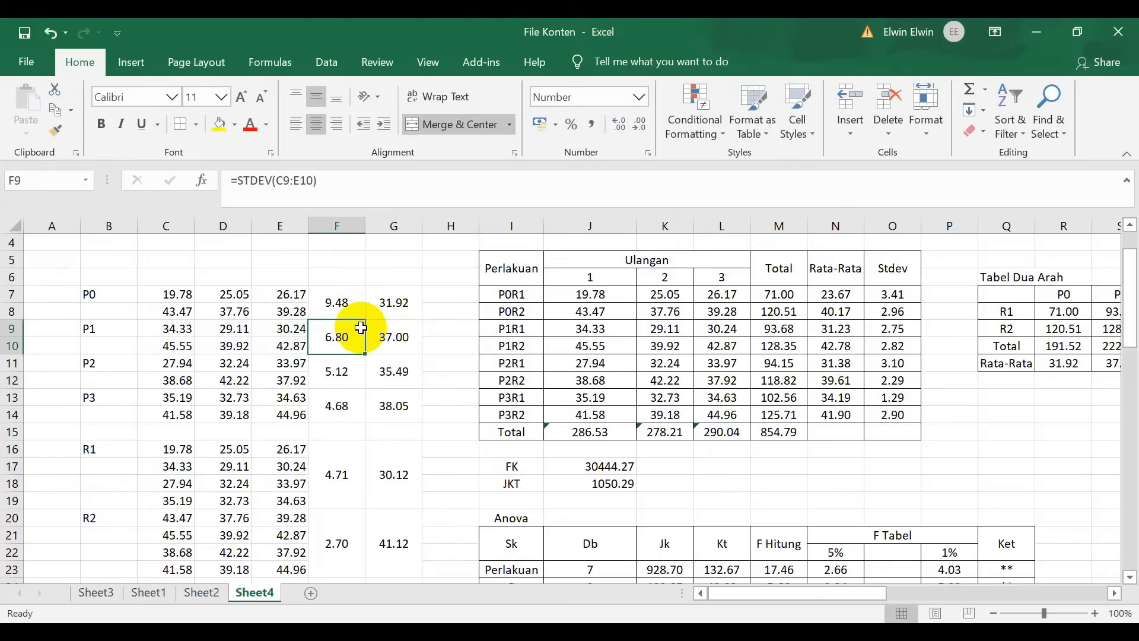
left_click(392, 304)
left_click(343, 301)
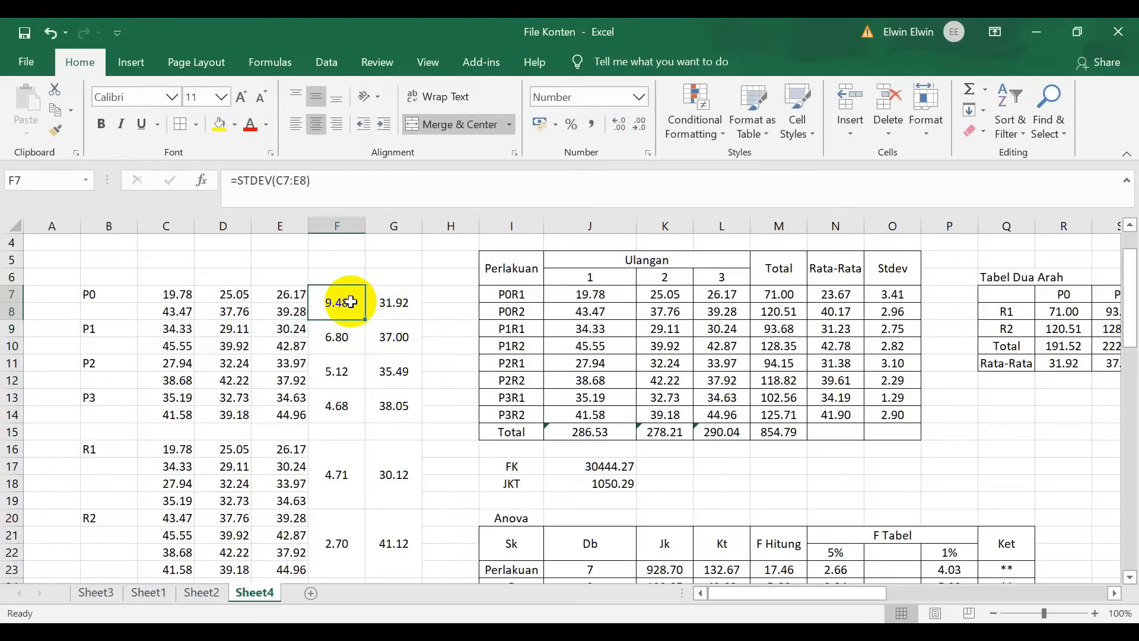
left_click(387, 314)
left_click(389, 337)
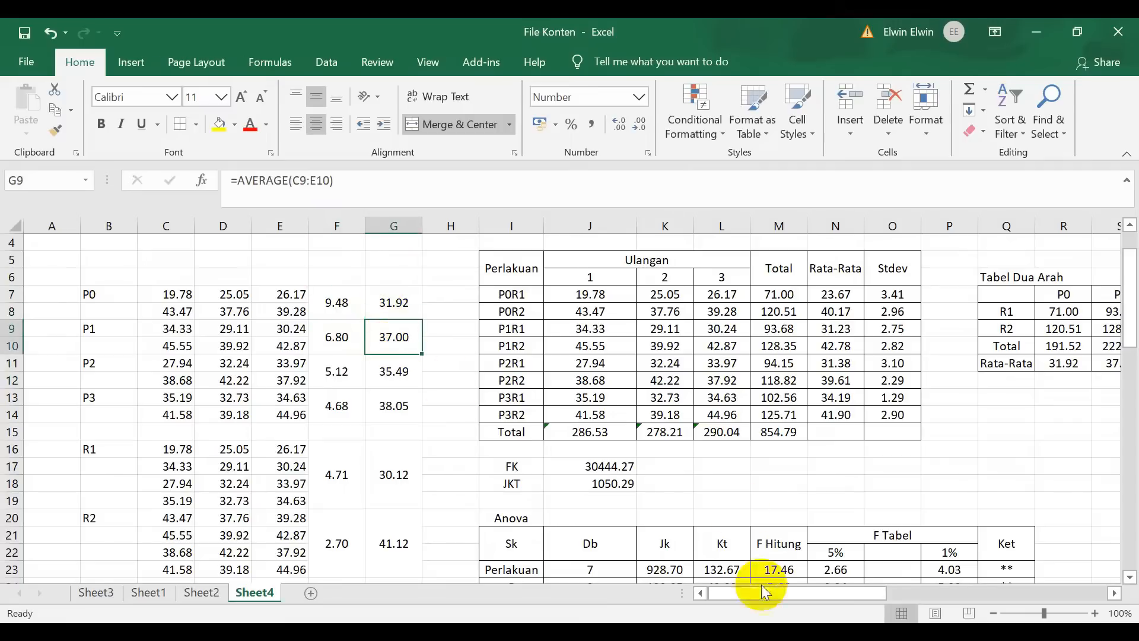
Return to the Word recap table and change the P0 value before the ± sign to 31.92.
key("alt+Tab")
left_click(913, 375)
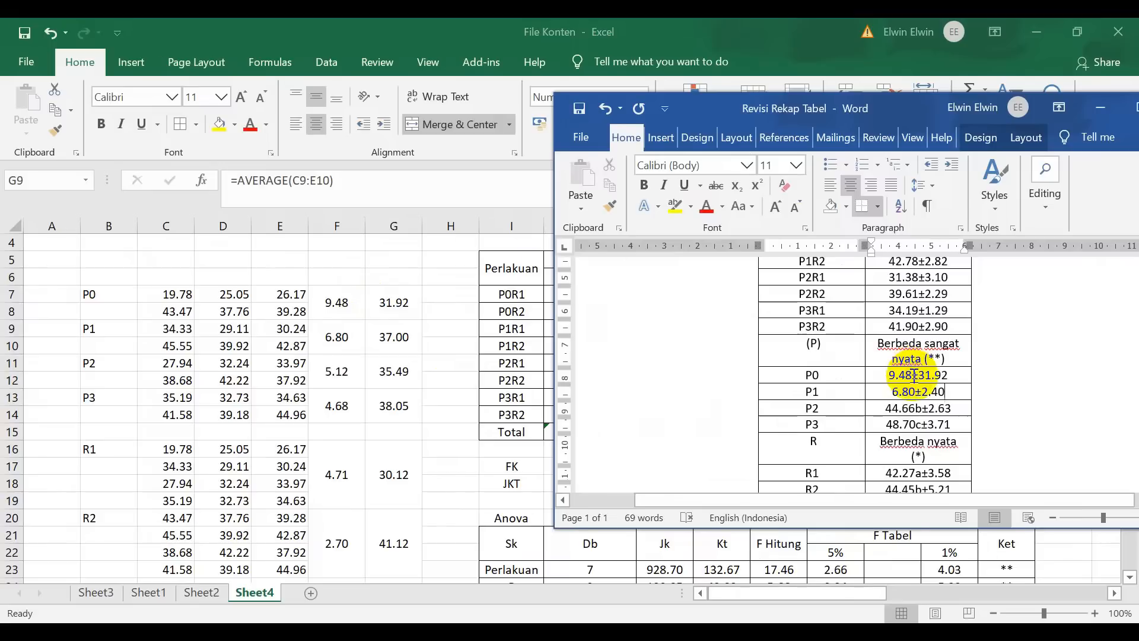
key("BackSpace")
key("BackSpace")
key("BackSpace")
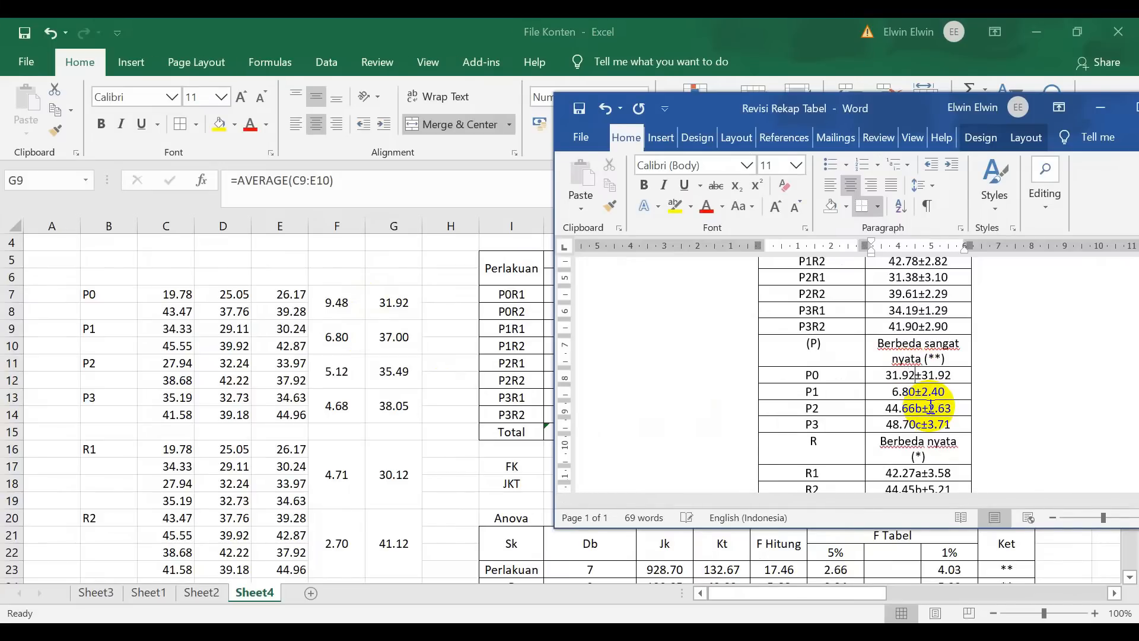
Label the factor calculation columns in the workbook with Rata-Rata in G6 and Stdev in F6.
left_click(389, 335)
left_click(391, 277)
type("Rata-Rata")
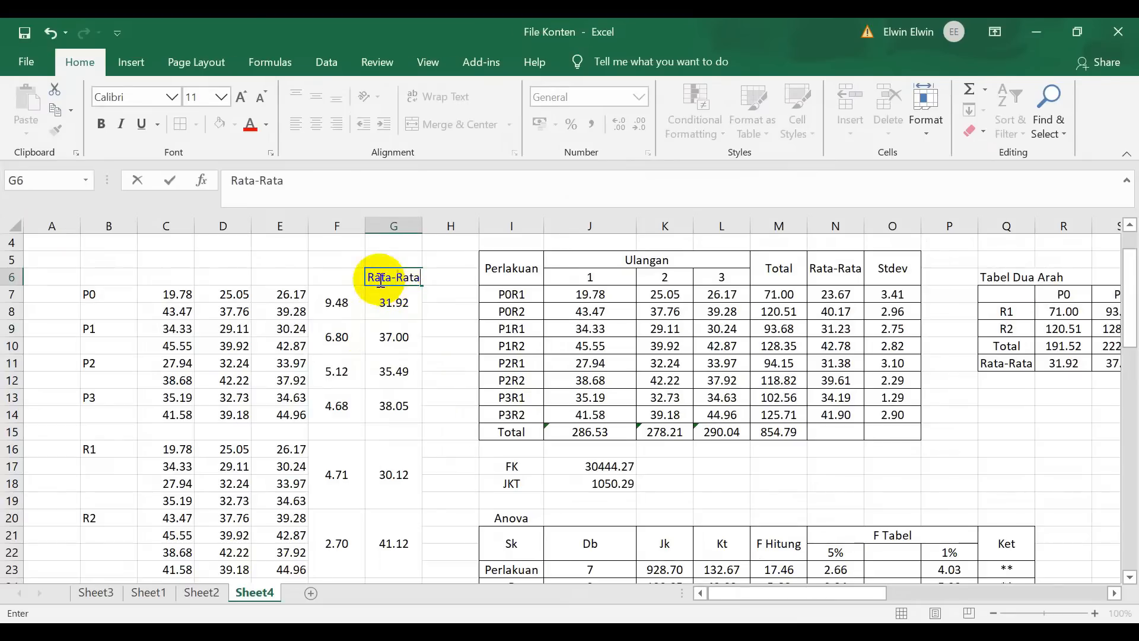
left_click(344, 280)
type("Stdev")
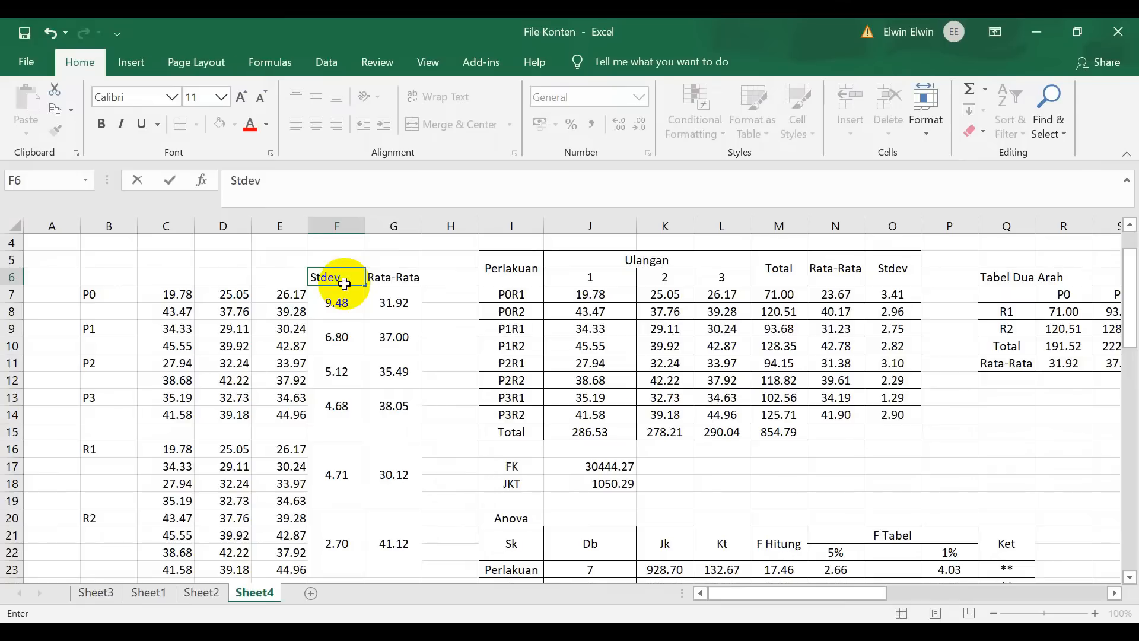
Switch back to the Word recap table and set the P0 standard deviation after the ± sign to 9.41.
key("alt+Tab")
left_click(958, 375)
key("BackSpace")
key("BackSpace")
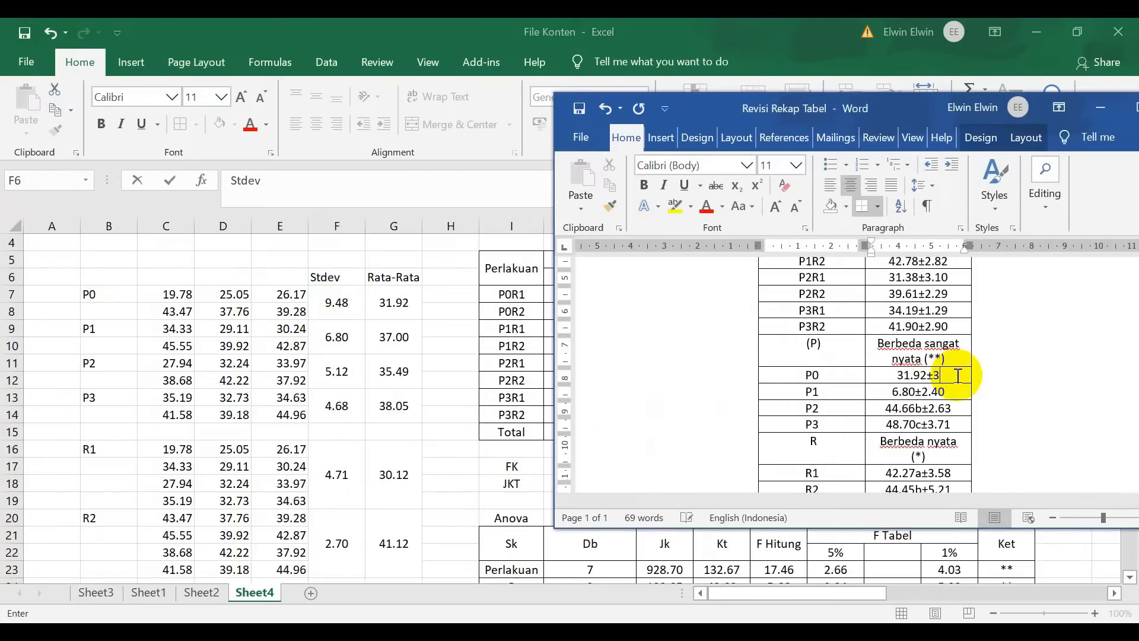
type("9.41")
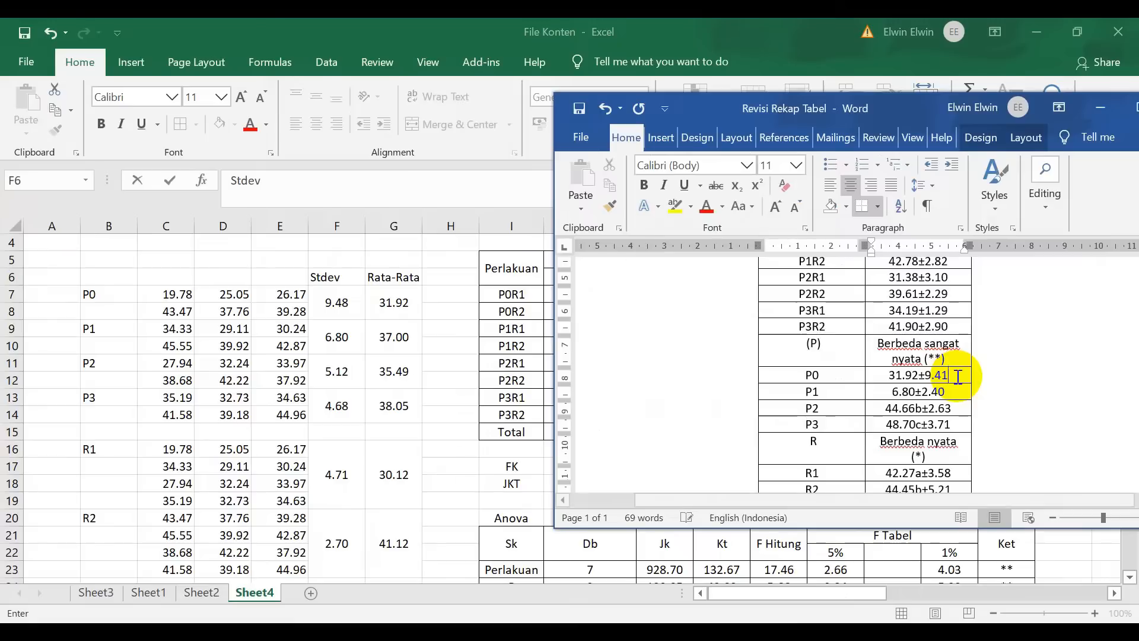
Set the P1 value in the Word recap table to 37.00±6.80.
left_click(916, 389)
key("BackSpace")
key("BackSpace")
key("BackSpace")
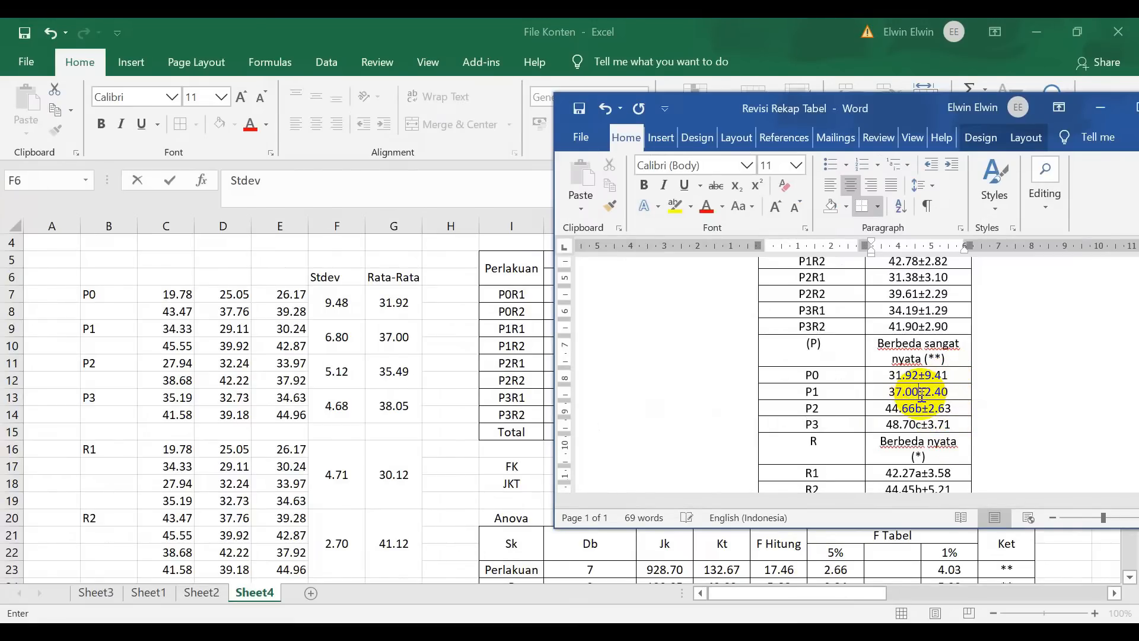
left_click(957, 392)
key("BackSpace")
key("BackSpace")
key("BackSpace")
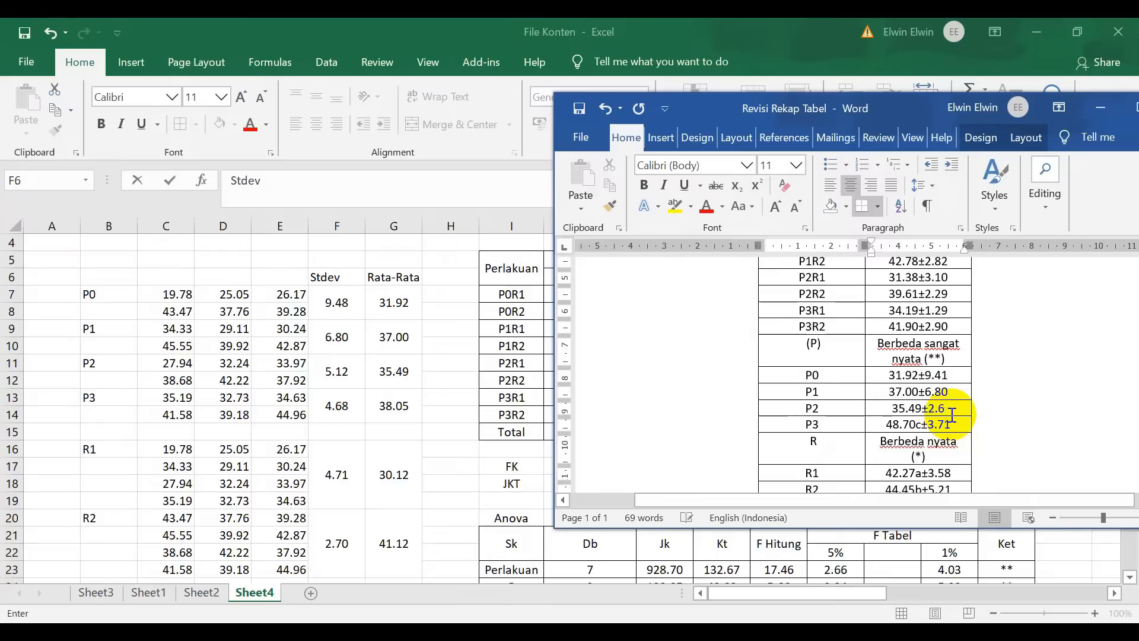
Set the P2 value to 35.49±5.12 and change the P3 mean to 38.05 and its standard deviation to 4.68.
key("BackSpace")
key("BackSpace")
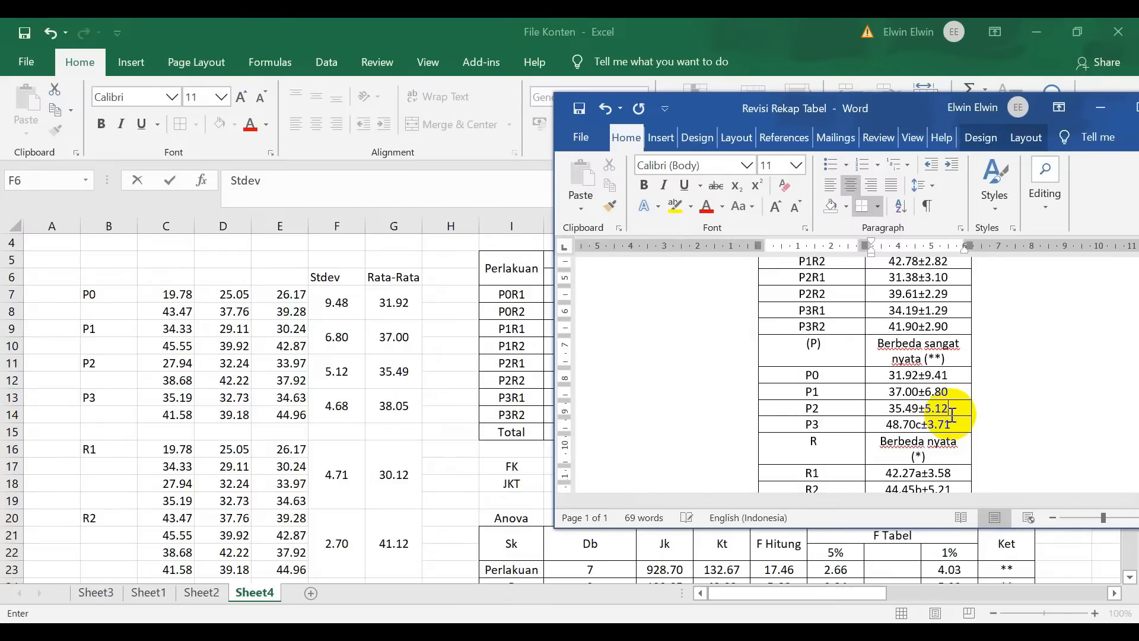
left_click(909, 424)
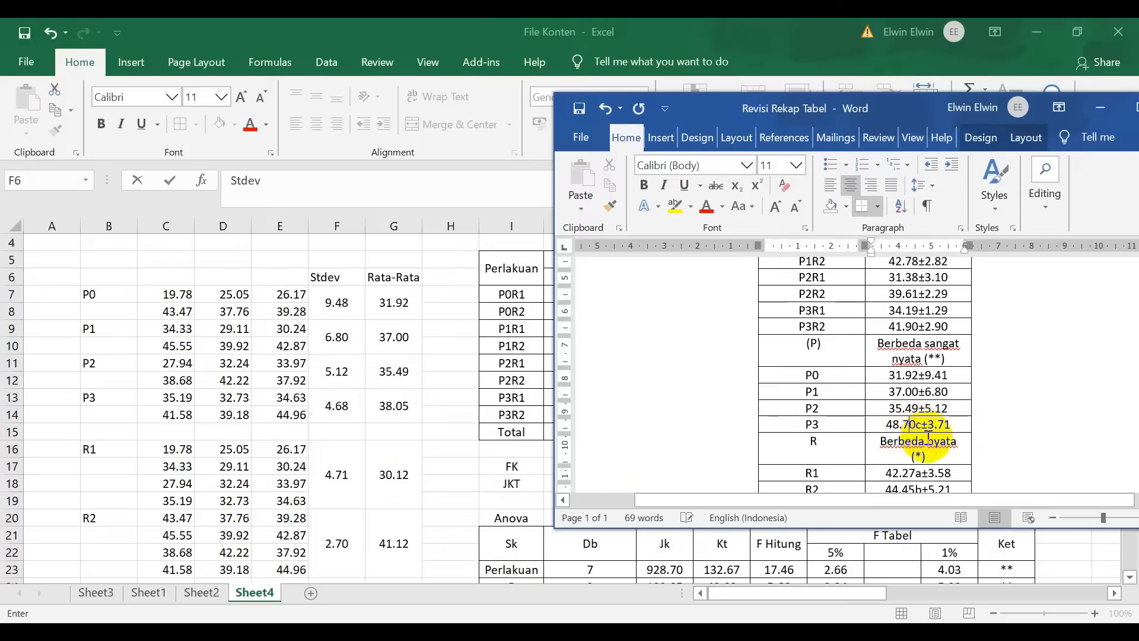
key("BackSpace")
key("BackSpace")
key("BackSpace")
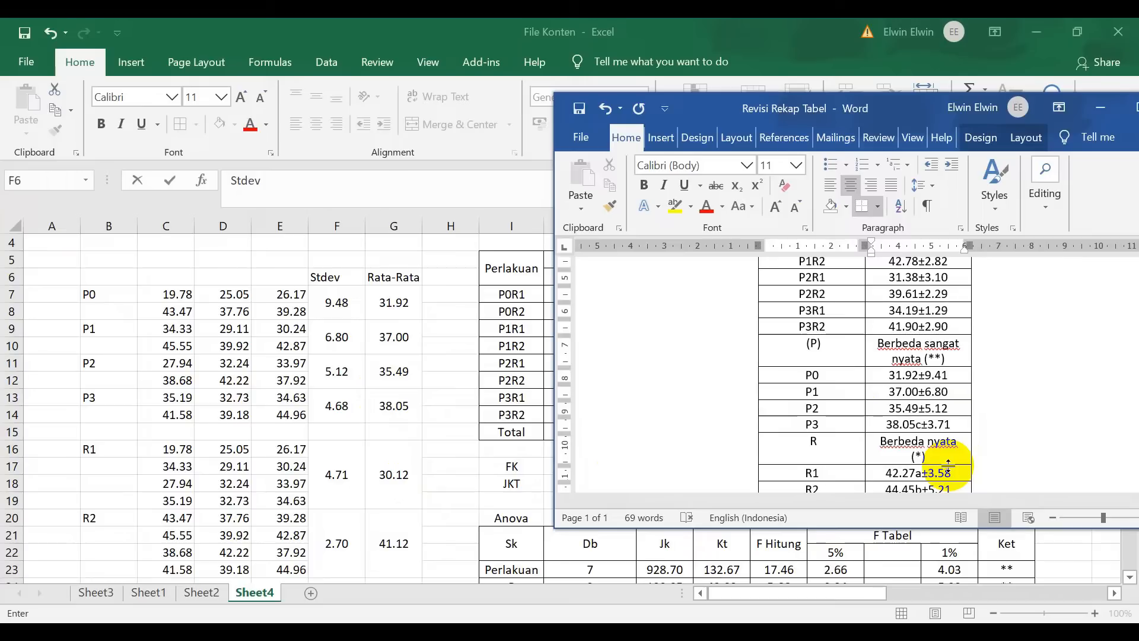
key("BackSpace")
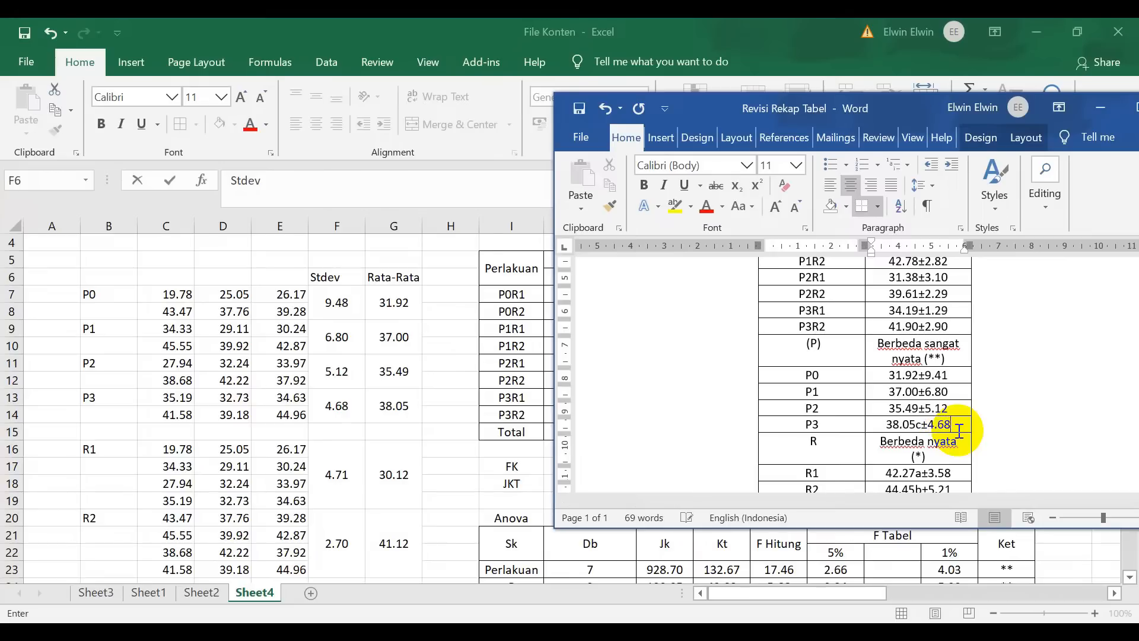
Replace the R1 value in the recap table with 30.12±4.71.
scroll(825, 363, "down", 3)
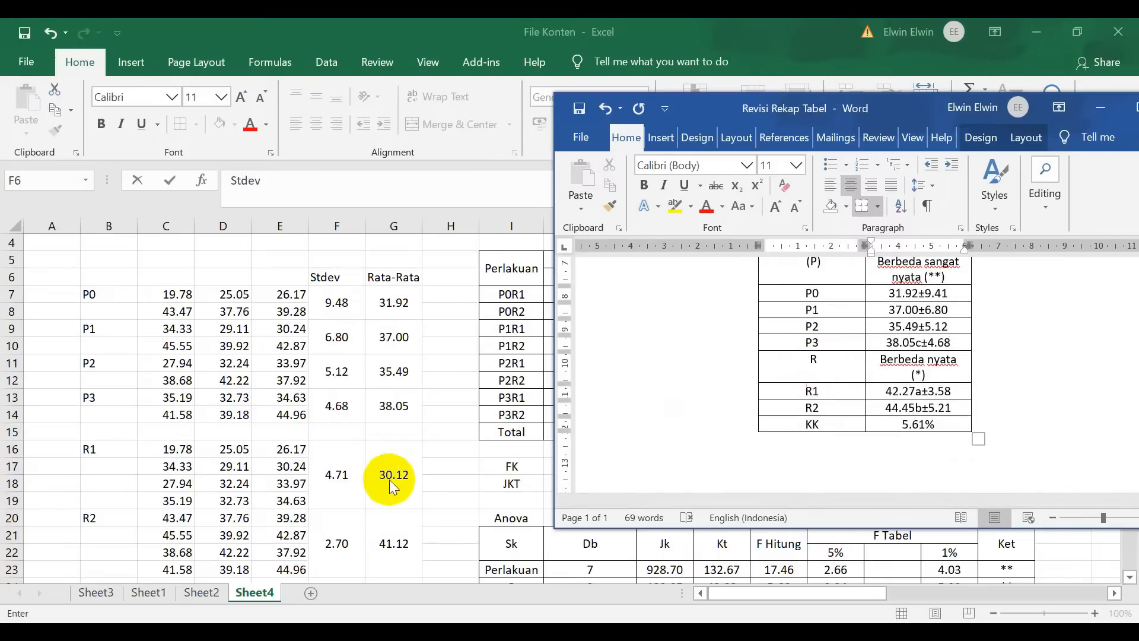
left_click(921, 391)
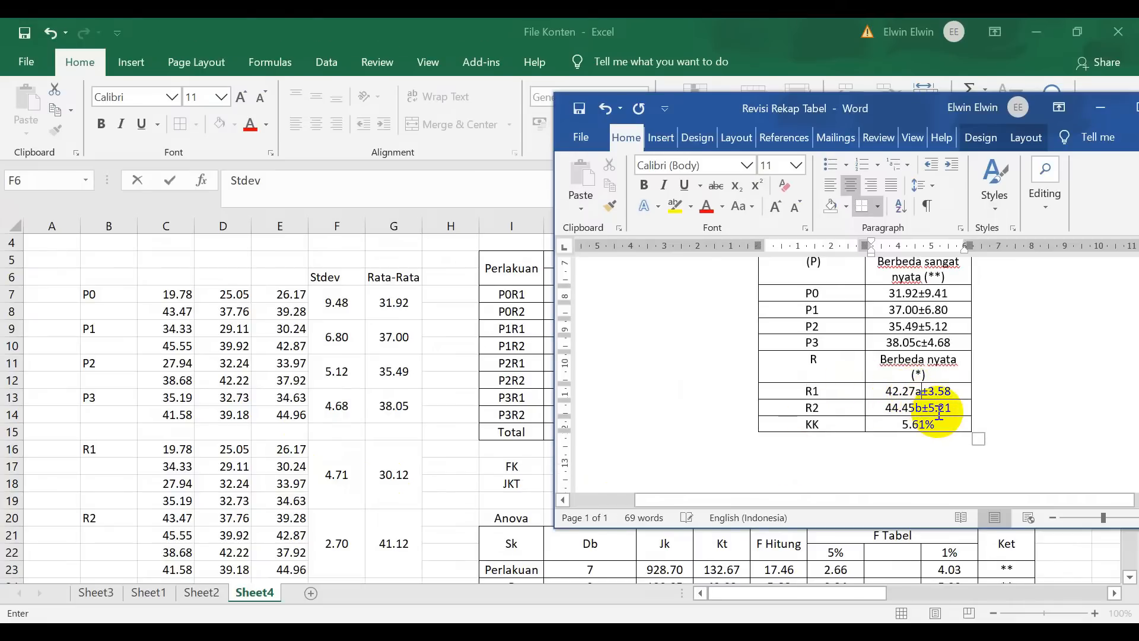
key("BackSpace")
key("BackSpace")
key("BackSpace")
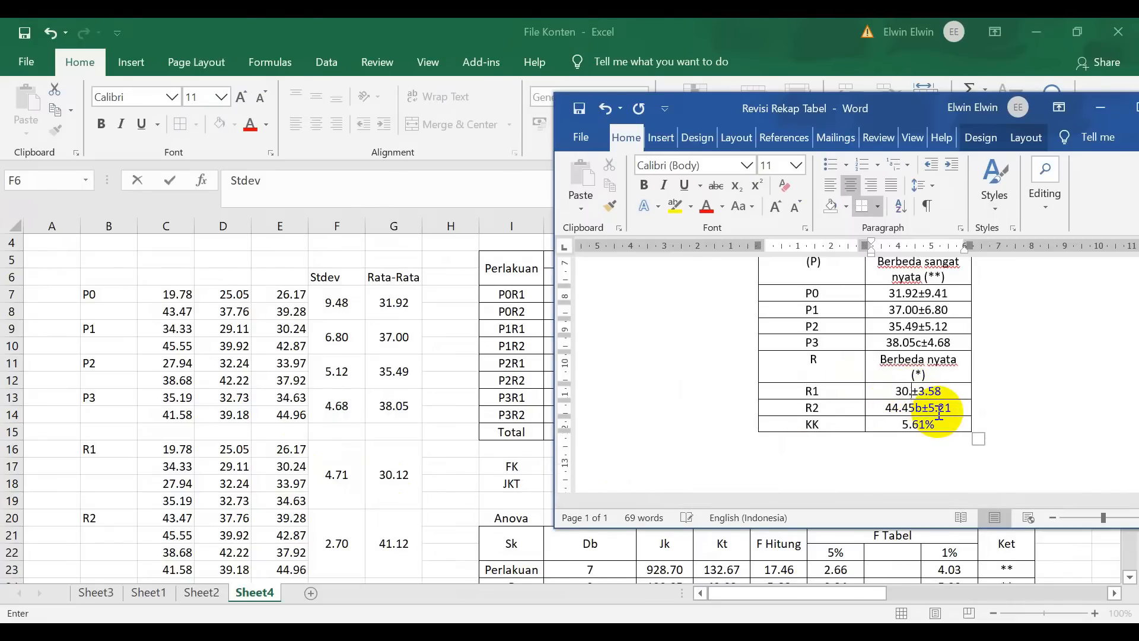
left_click(955, 392)
key("BackSpace")
key("BackSpace")
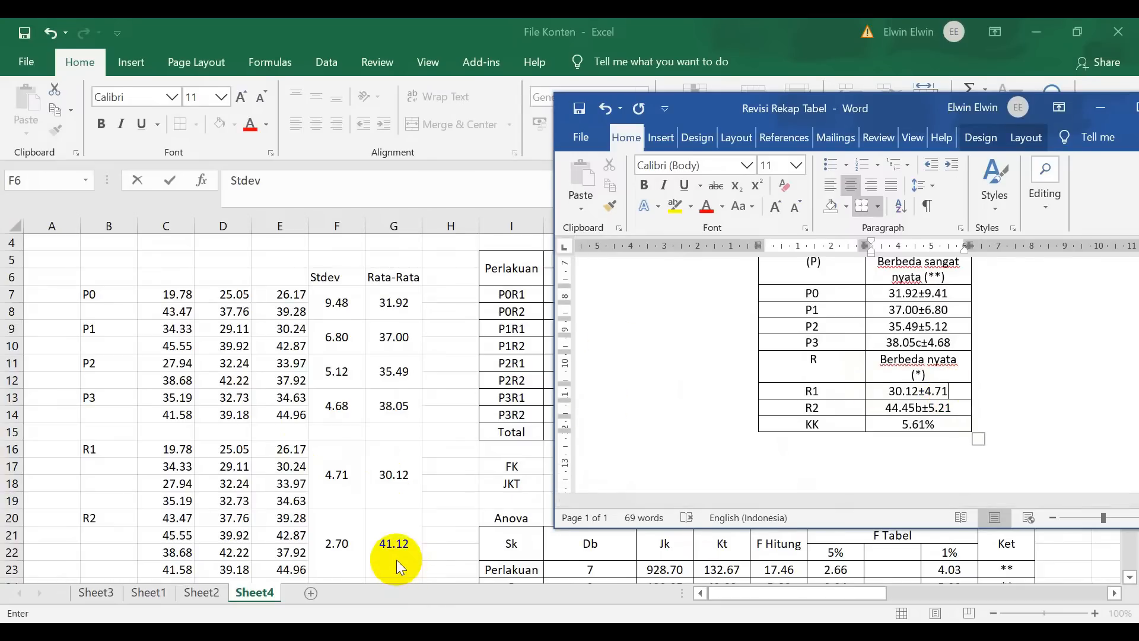
Replace the R2 value in the recap table with 41.12±2.70.
left_click(918, 408)
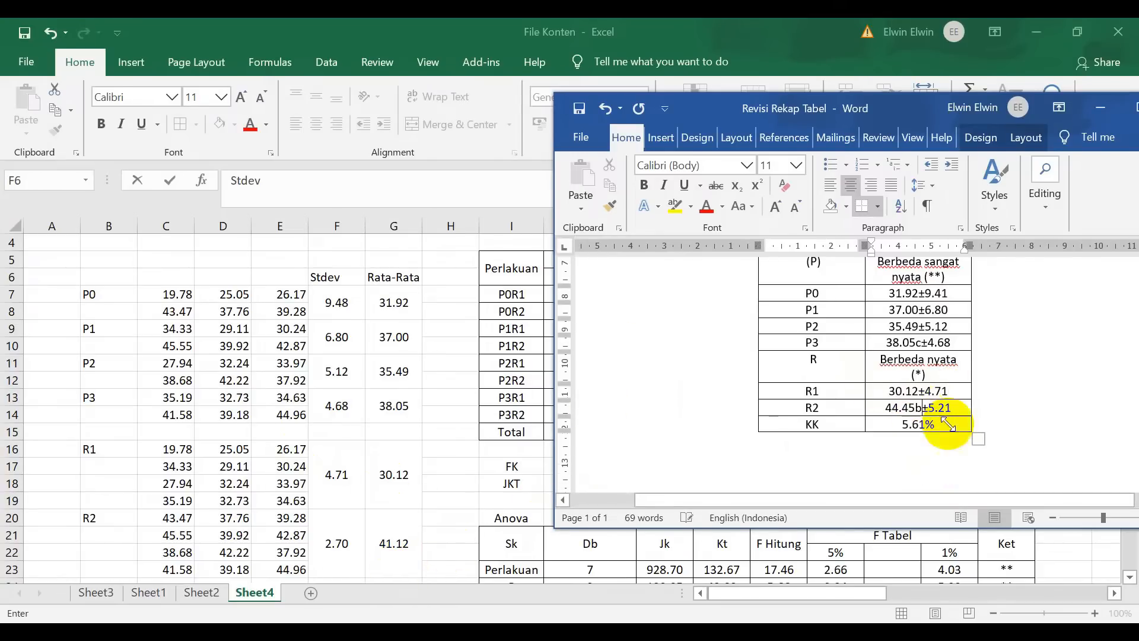
key("BackSpace")
key("BackSpace")
key("BackSpace")
key("BackSpace")
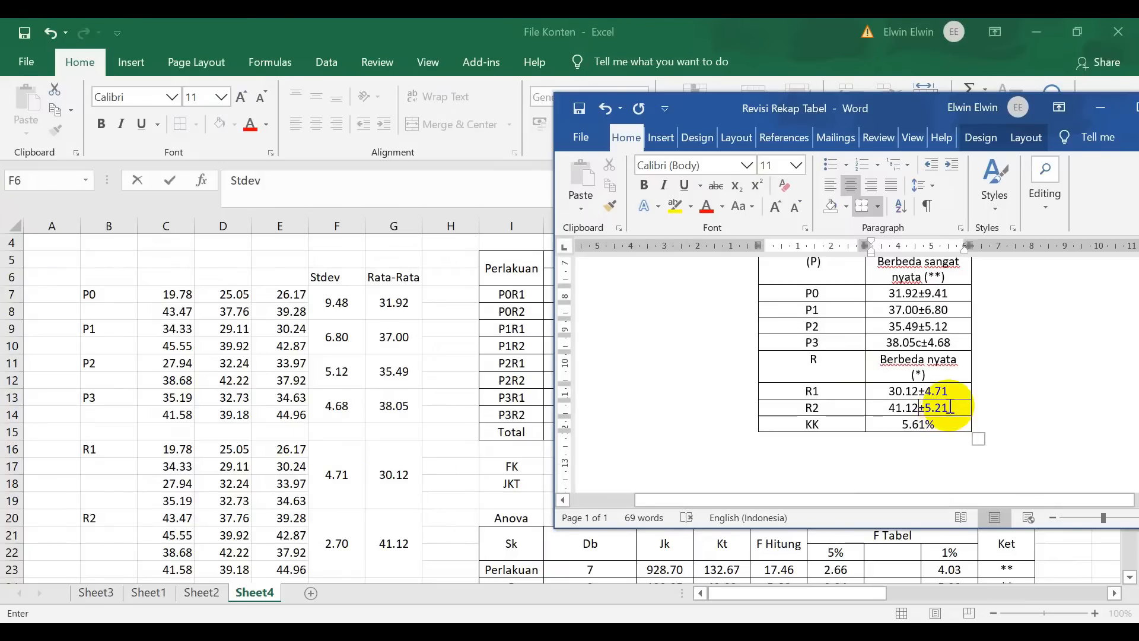
key("BackSpace")
key("BackSpace")
key("BackSpace")
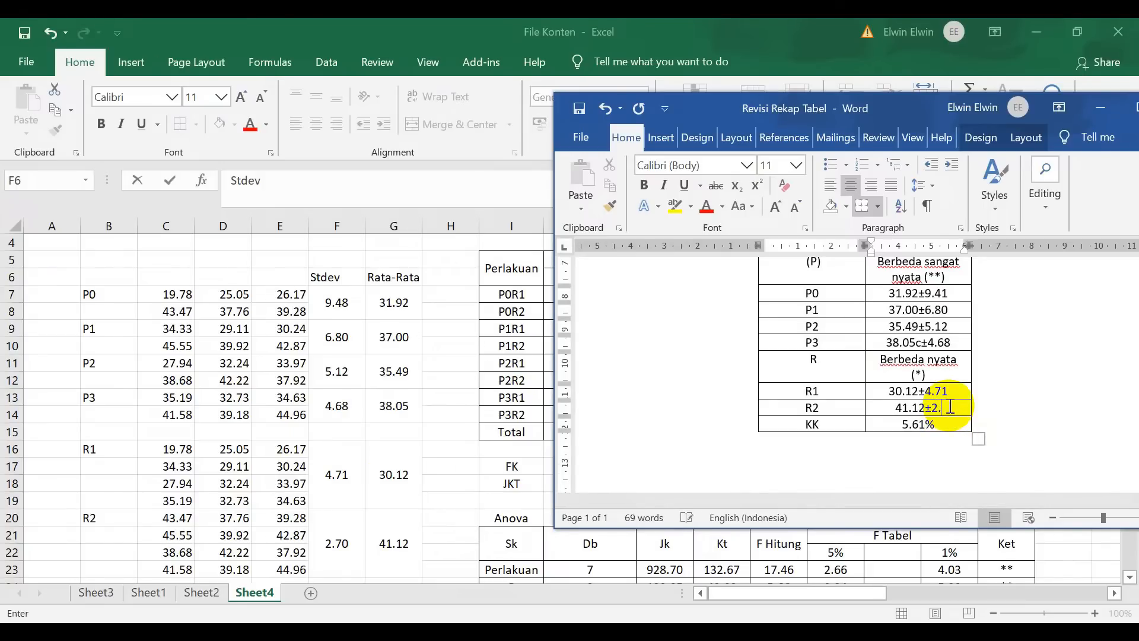
Examine the Anova table in the workbook, and return to Word to look over the KK row, the two-way table and the interaction rows.
left_click(427, 343)
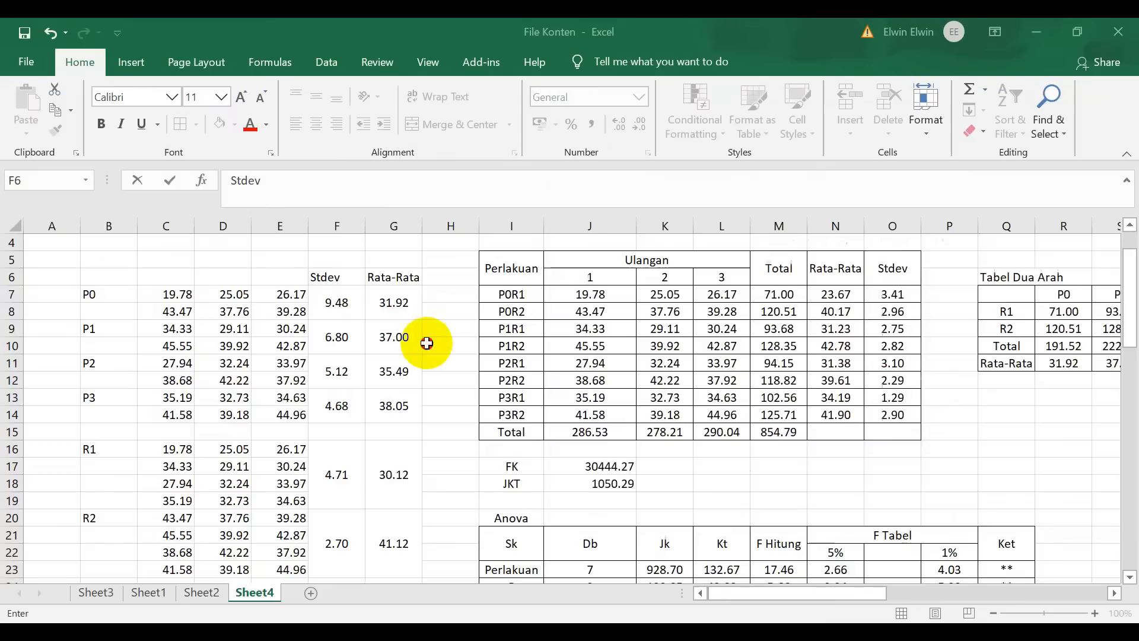
scroll(640, 447, "down", 3)
scroll(884, 478, "down", 3)
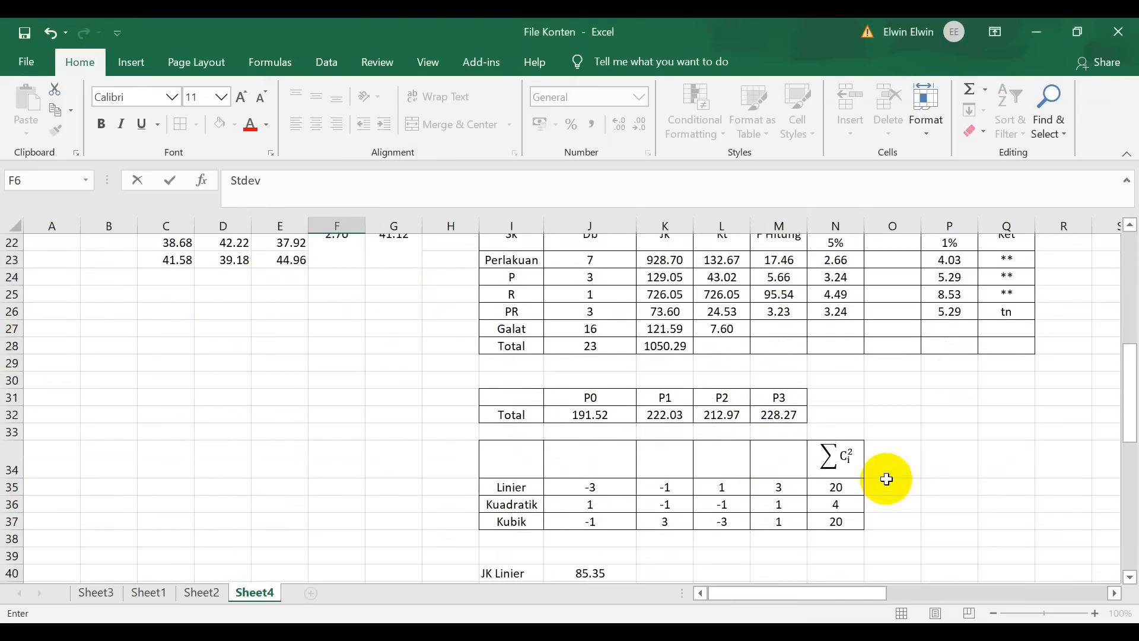
scroll(884, 477, "up", 6)
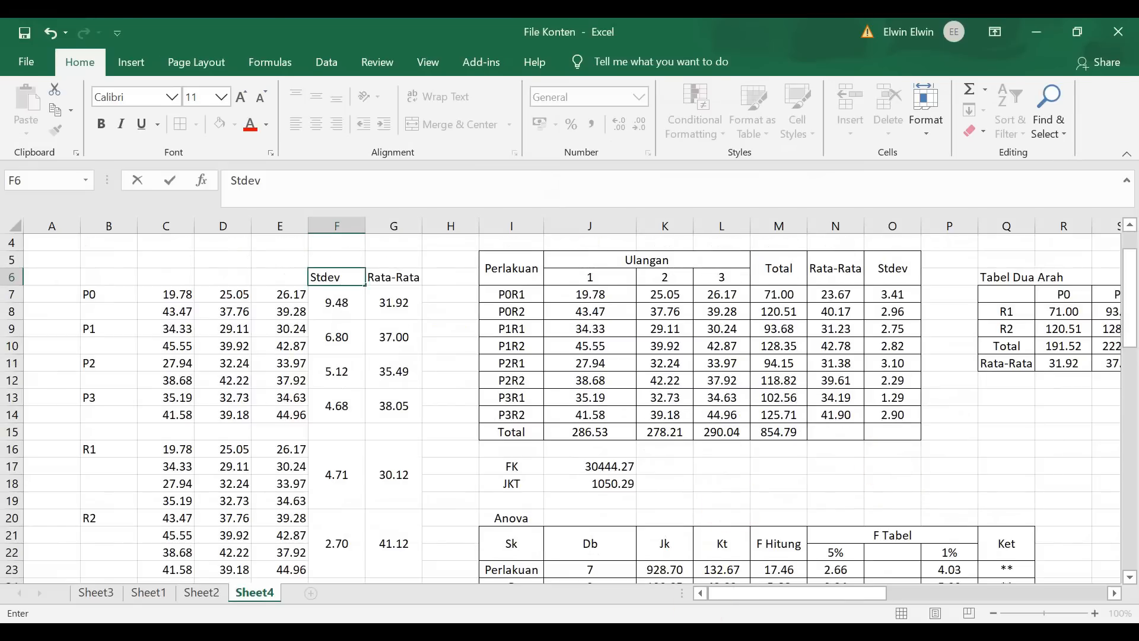
key("alt+Tab")
left_click(903, 420)
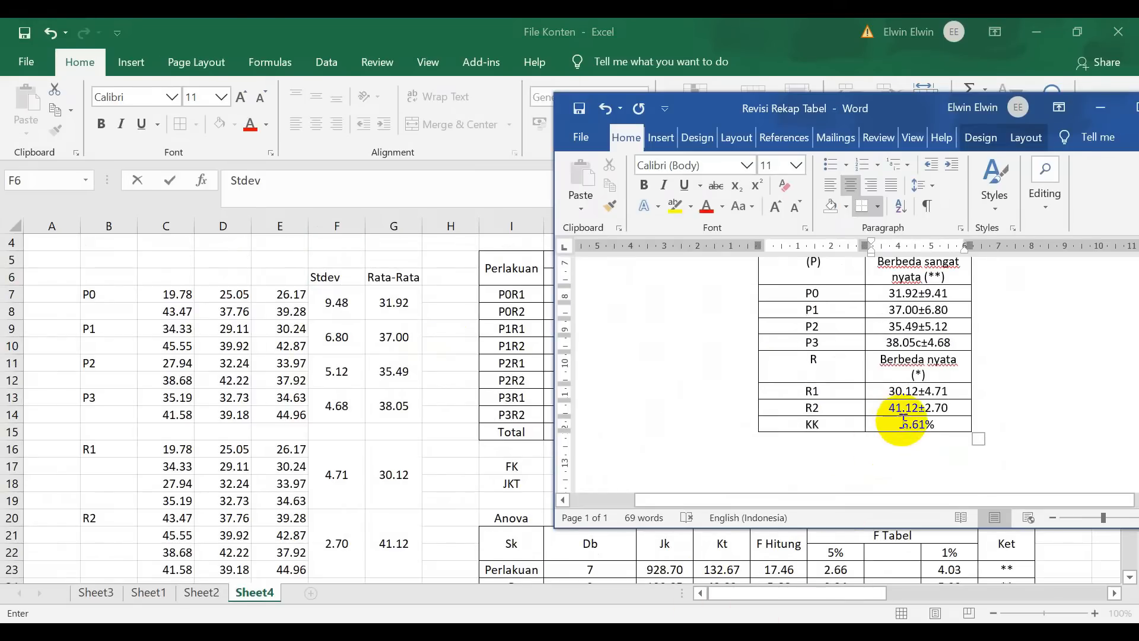
scroll(905, 415, "down", 3)
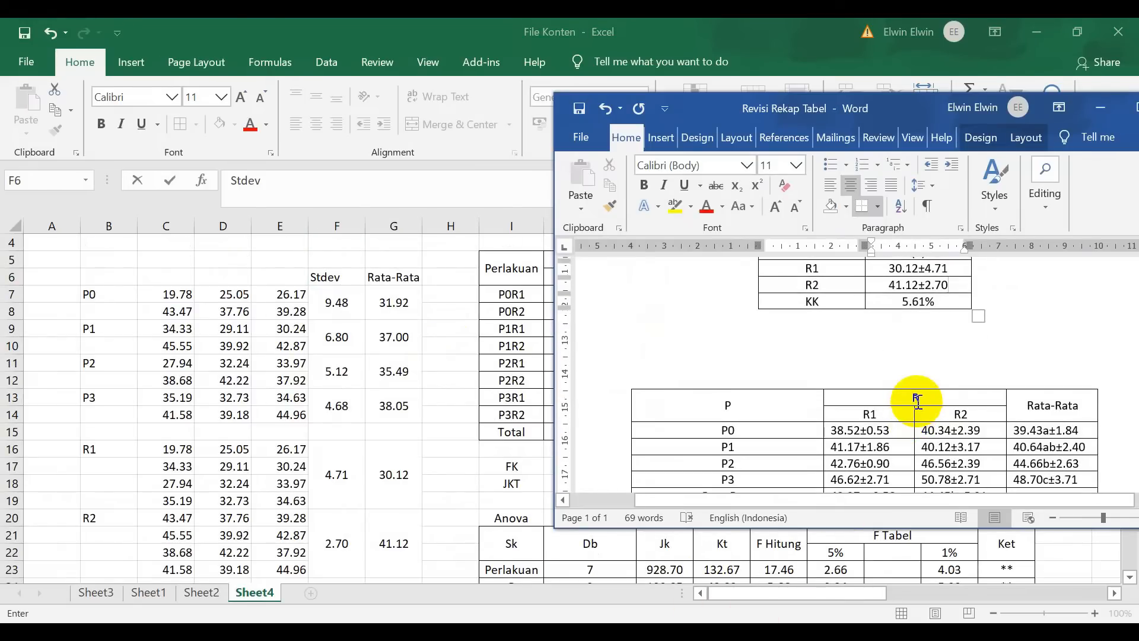
scroll(909, 404, "up", 2)
scroll(911, 404, "up", 5)
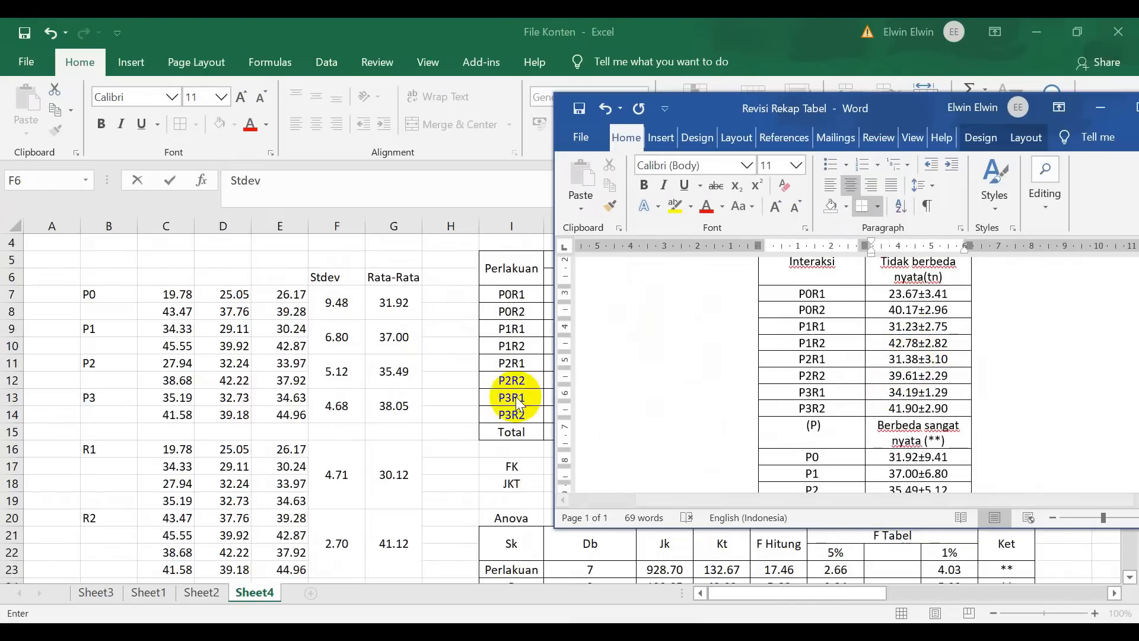
Switch to the workbook, reduce its window to sit beside Word, and bring the Uji BNJ Faktor P notation table into view.
left_click(434, 499)
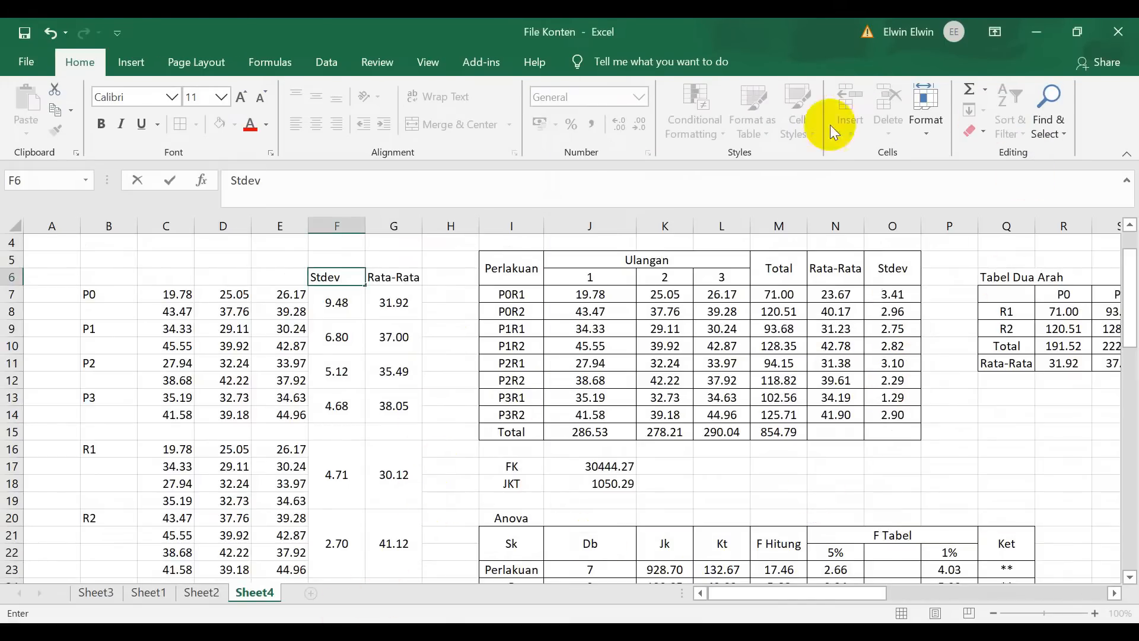
left_click(1082, 37)
left_click_drag(427, 592, 485, 601)
scroll(458, 504, "down", 5)
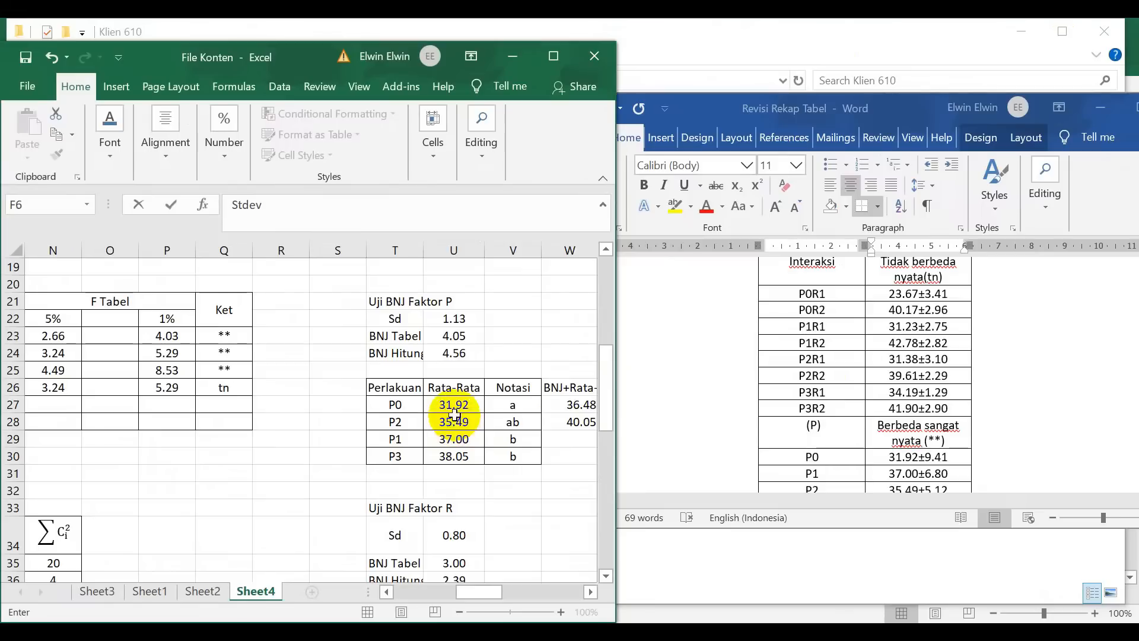
Append the BNJ notations in the Word recap table: a after P0, b after P1, ab after P2 and b after P3.
left_click(886, 357)
scroll(932, 332, "down", 2)
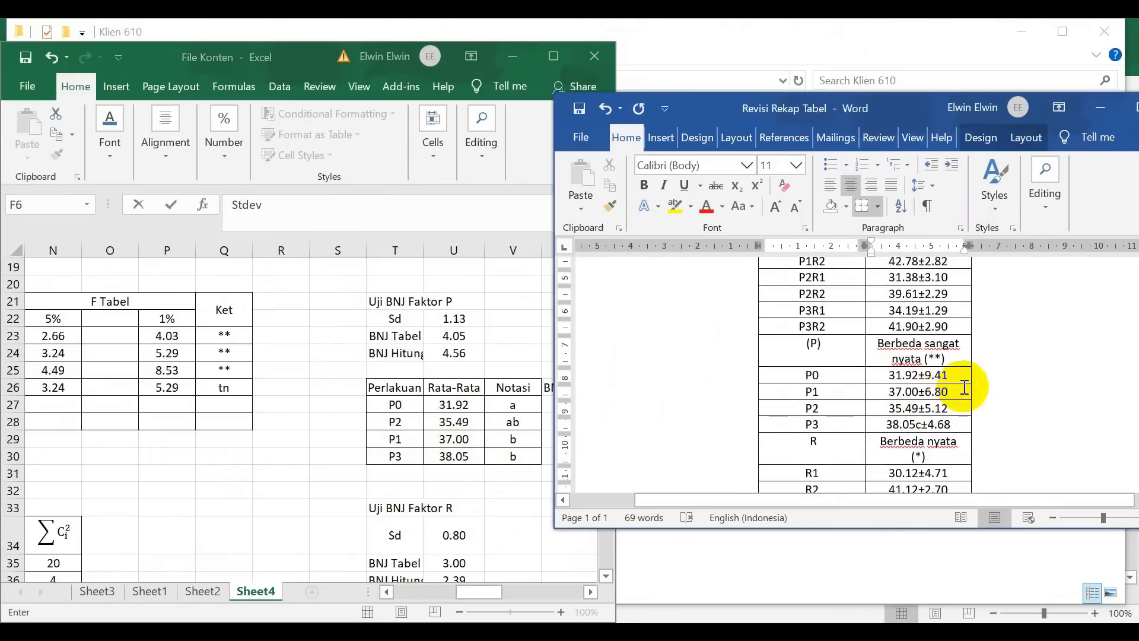
left_click(954, 376)
type("a")
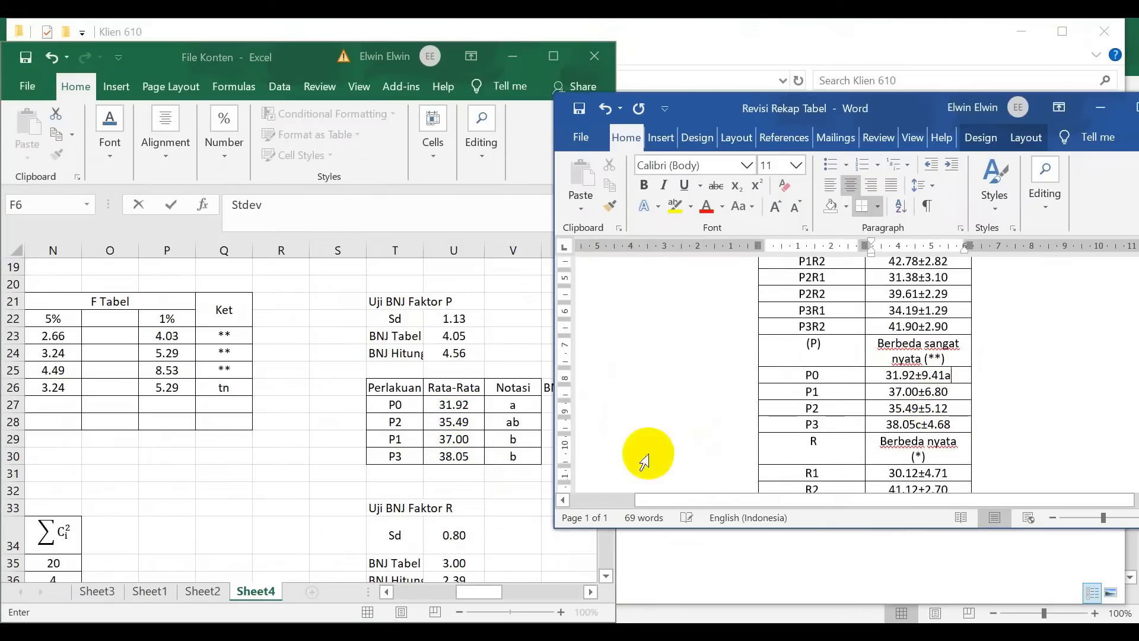
left_click(957, 391)
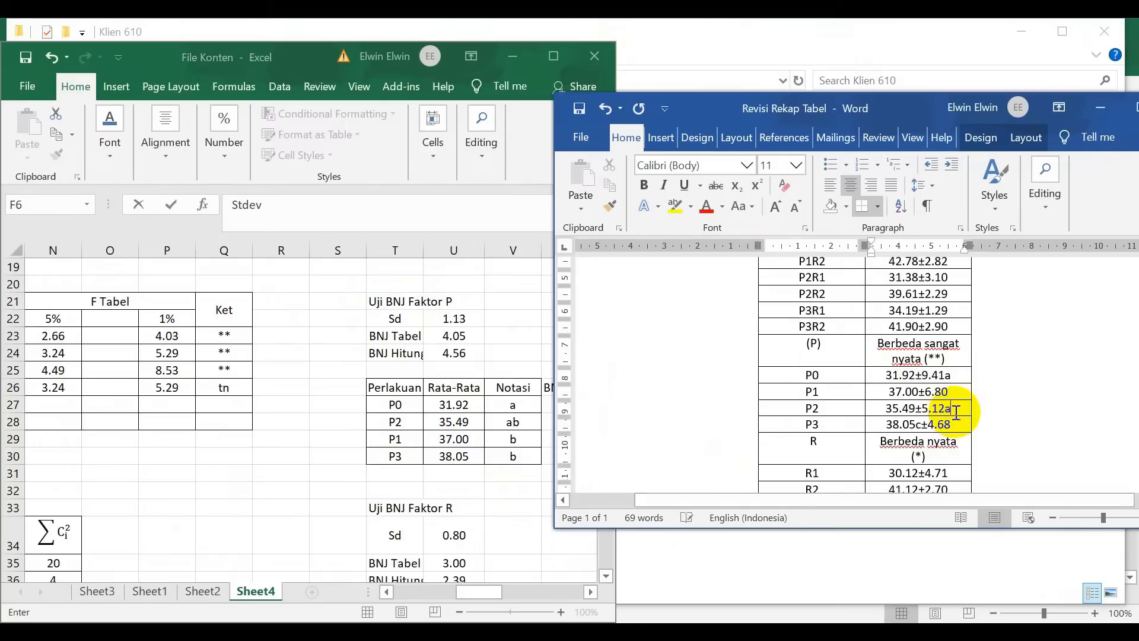
left_click(956, 410)
type("b")
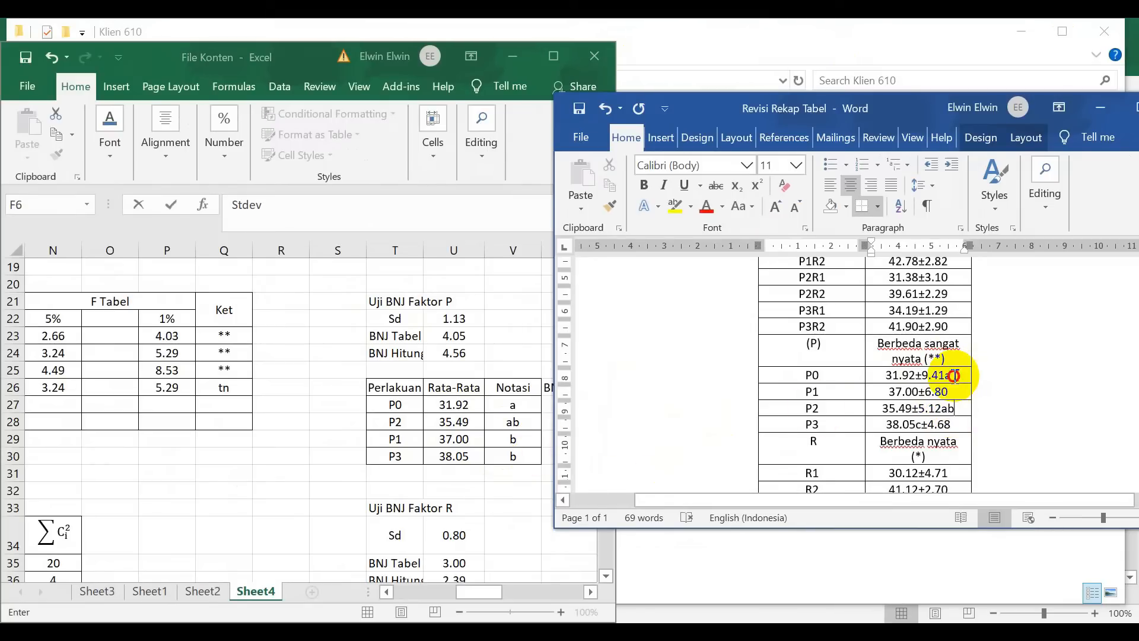
left_click(959, 388)
type("b")
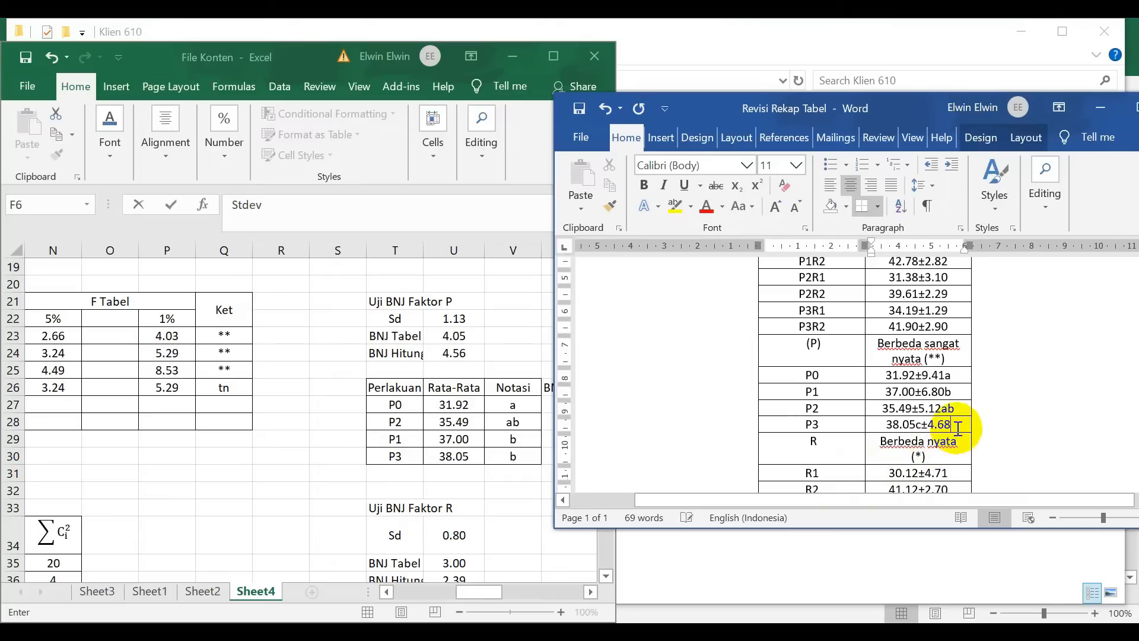
type("b")
Format the notation letters after the P0, P1, P2 and P3 values as superscript.
left_click_drag(953, 375, 944, 374)
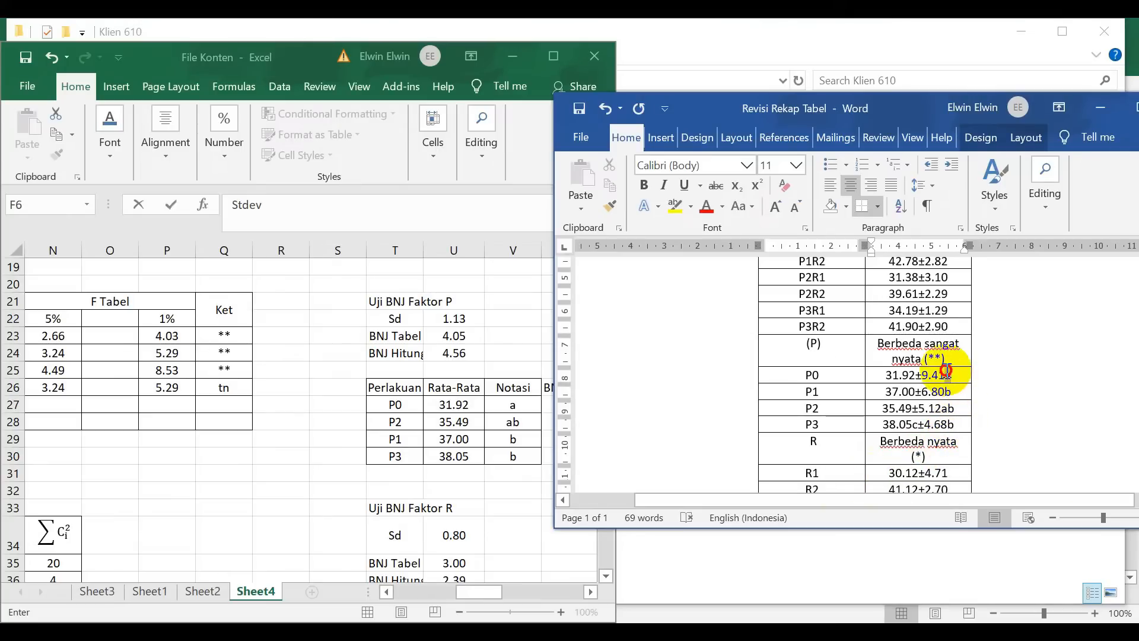
left_click(757, 185)
left_click_drag(953, 391, 945, 392)
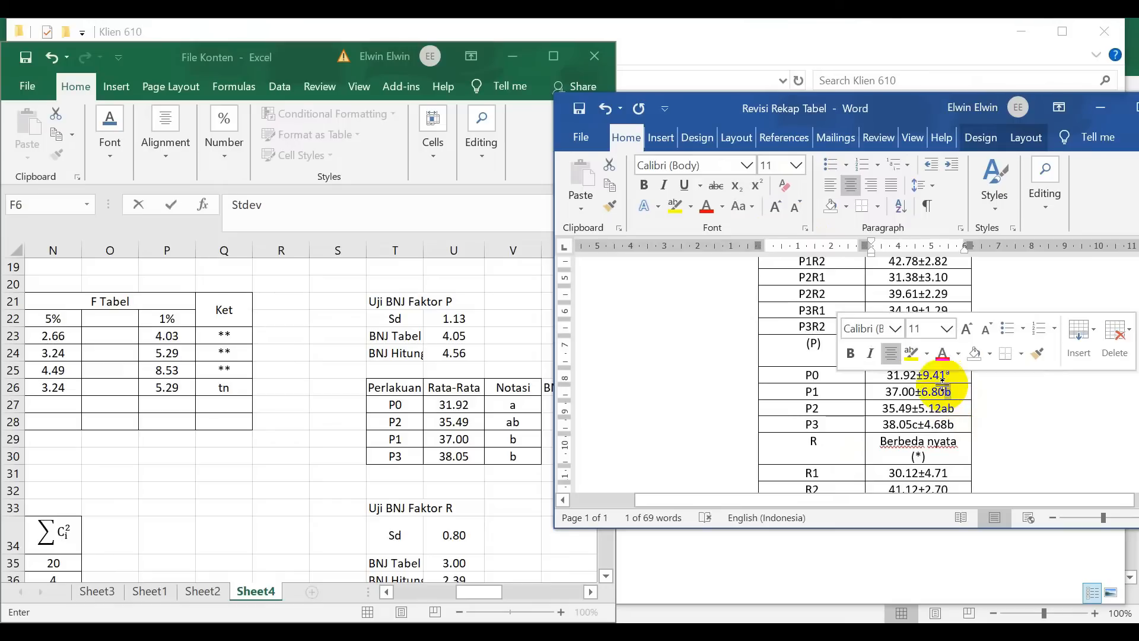
left_click(757, 186)
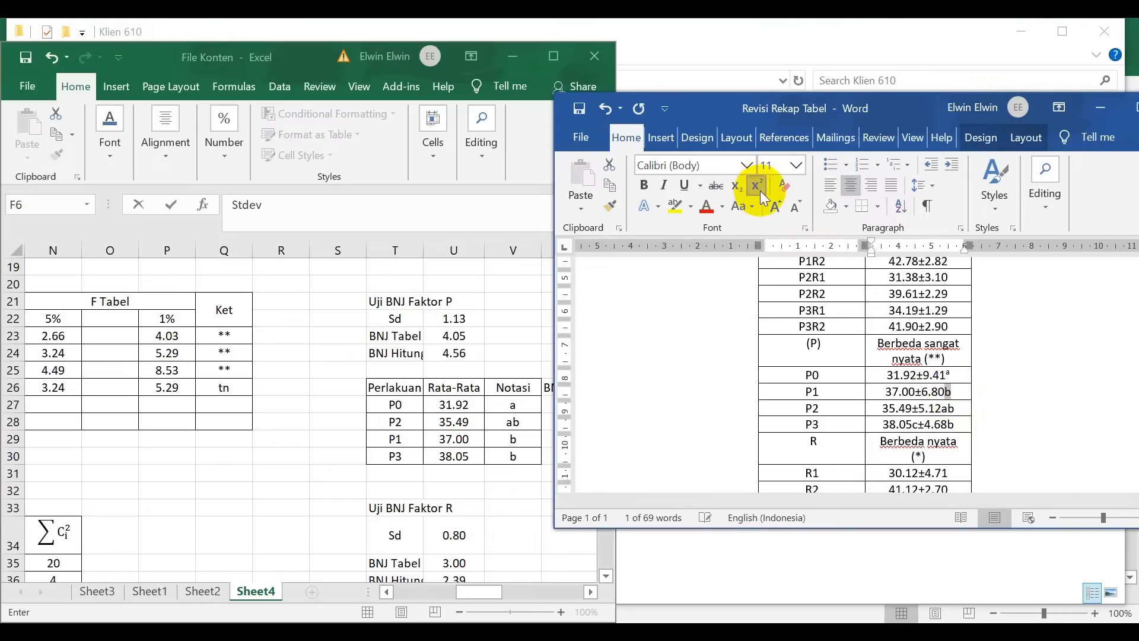
left_click_drag(955, 408, 941, 408)
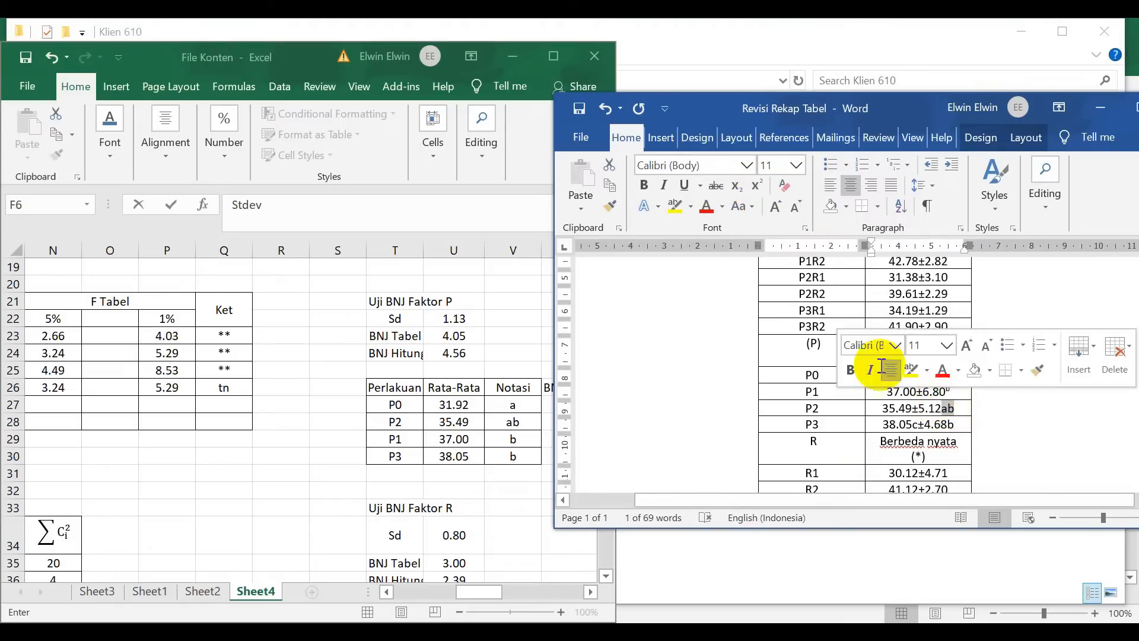
left_click(757, 186)
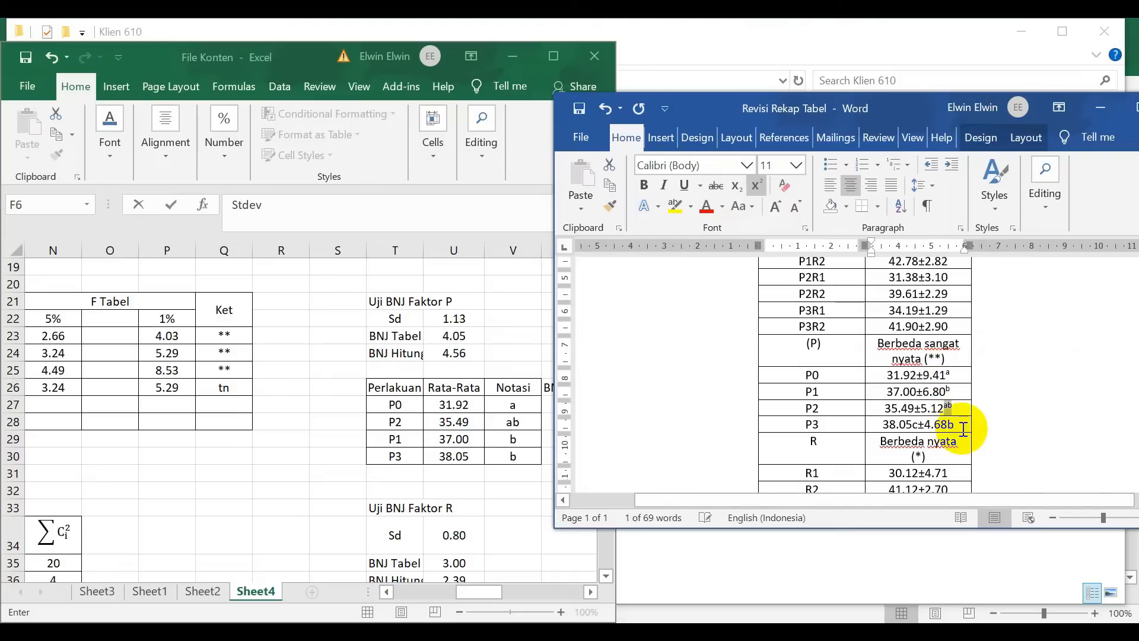
left_click_drag(957, 425, 949, 425)
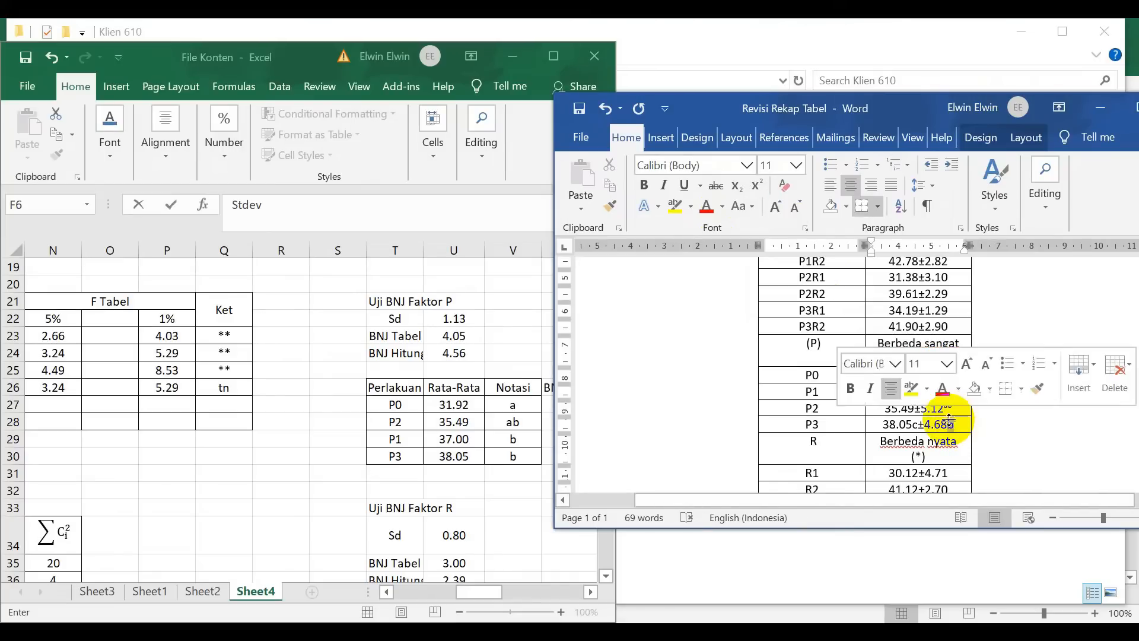
left_click(757, 186)
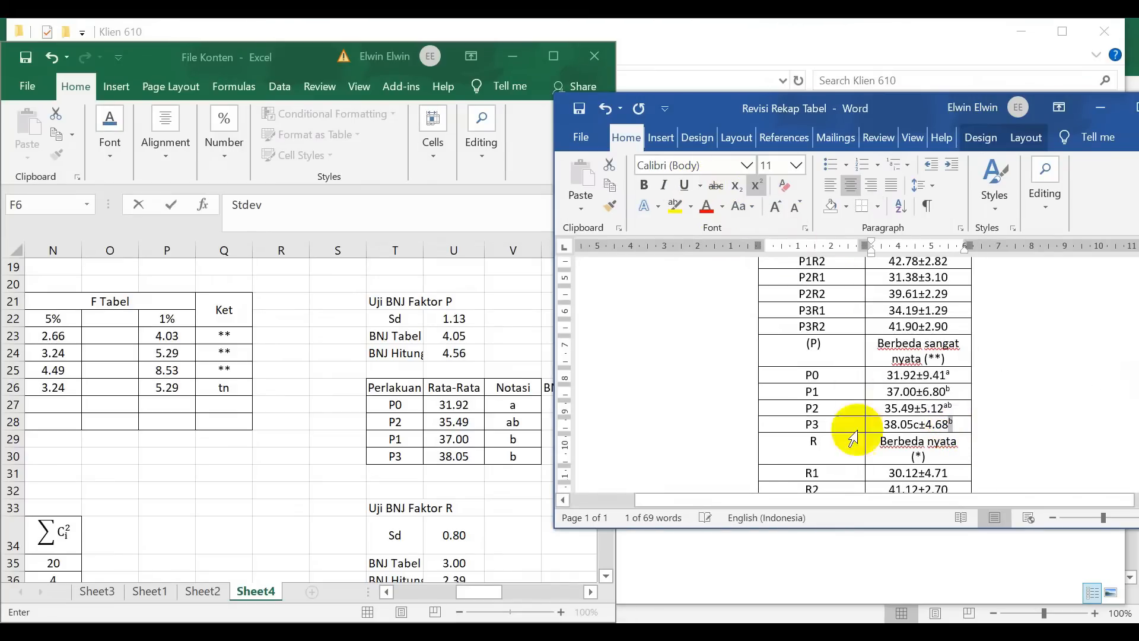
Check the Uji BNJ Faktor R notations in the workbook and append a after the R1 value in the Word recap table.
left_click(470, 433)
scroll(473, 433, "down", 3)
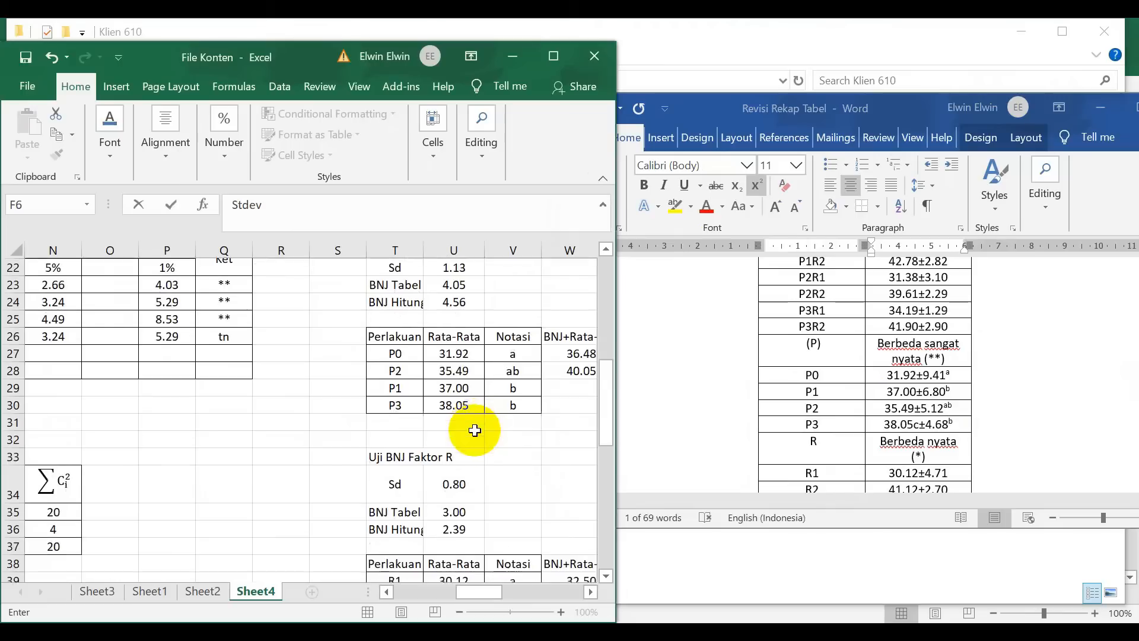
left_click(962, 464)
scroll(954, 462, "down", 1)
left_click(961, 432)
type("a")
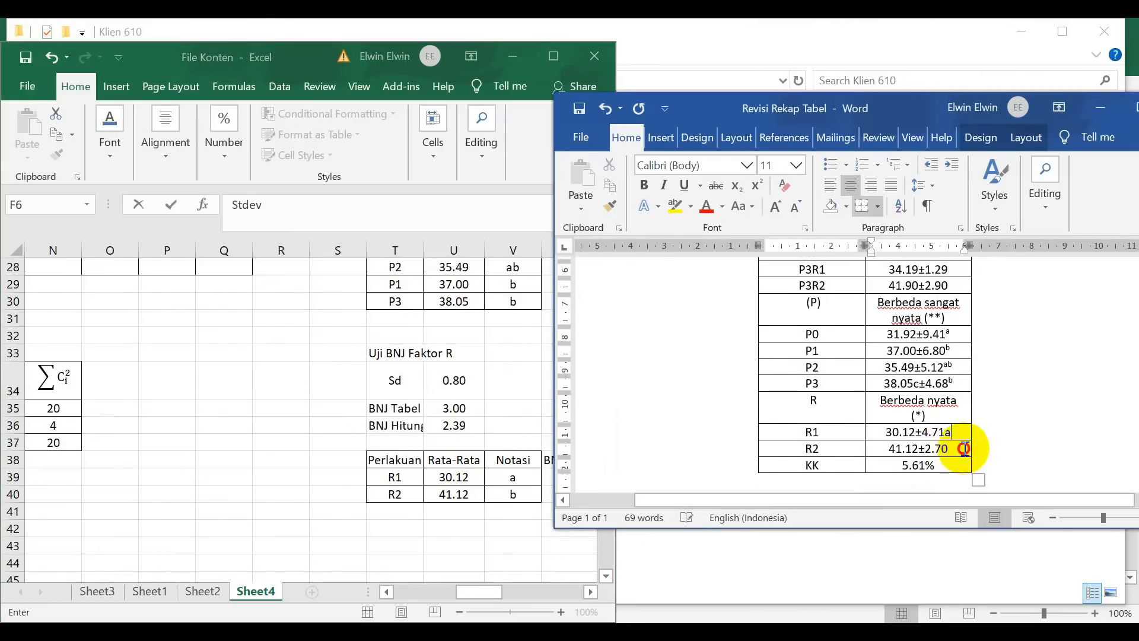
Append the notation b after the R2 value in the recap table and make the letter a after the R1 value superscript.
type("b")
left_click_drag(943, 433, 951, 446)
left_click(756, 185)
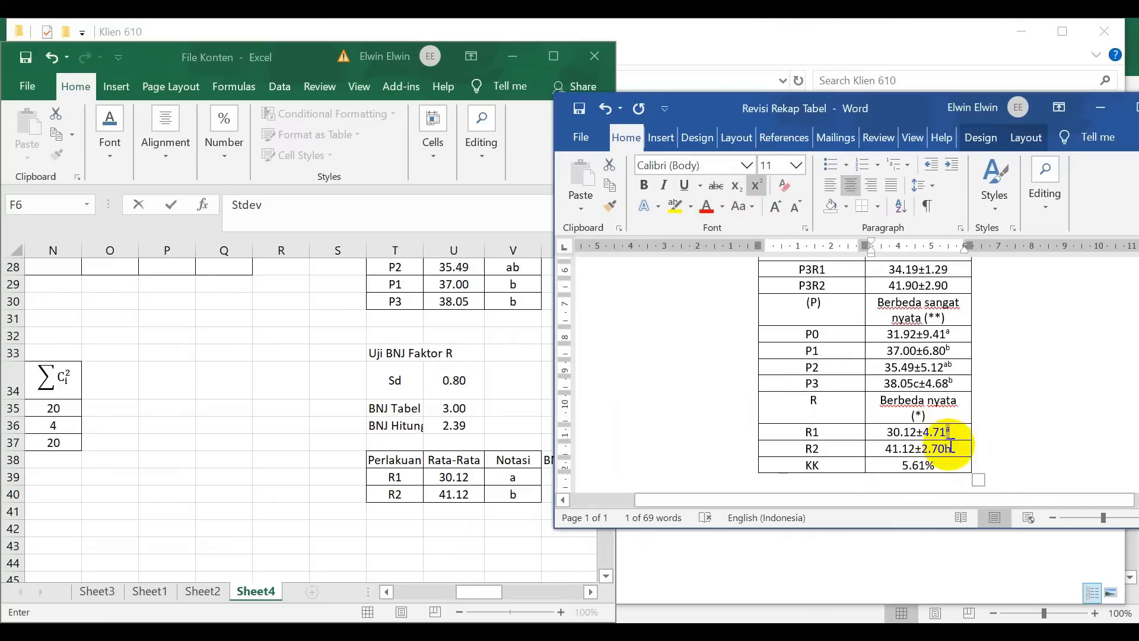
left_click(800, 202)
Maximize the Word window and highlight the Parameter heading of the recap table.
left_click_drag(930, 120, 873, 113)
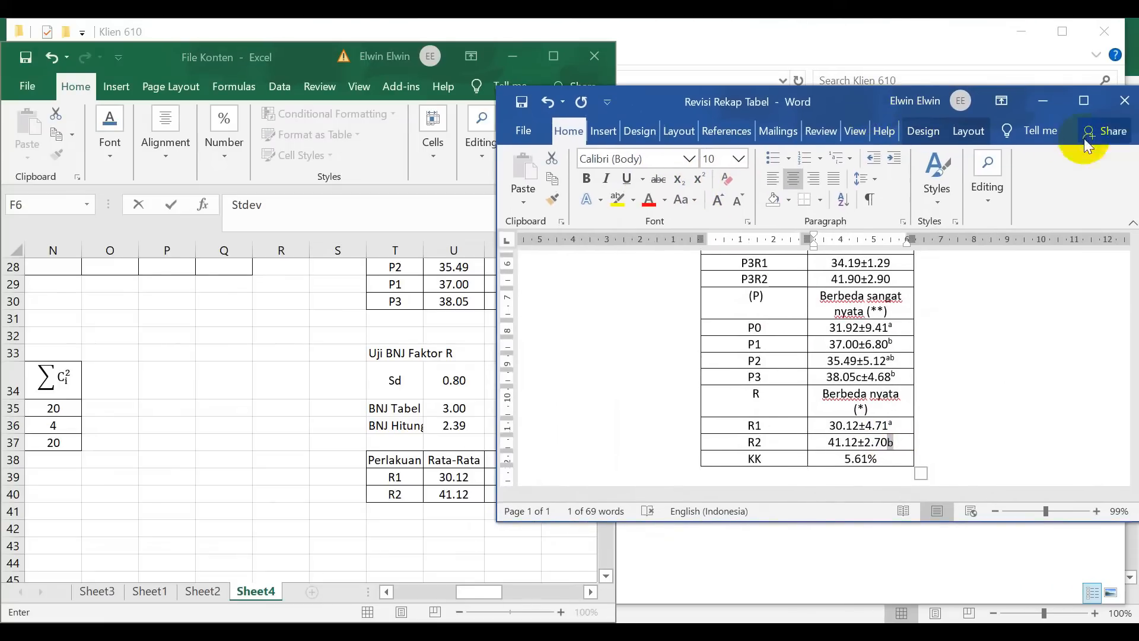
left_click(1094, 110)
scroll(671, 302, "up", 5)
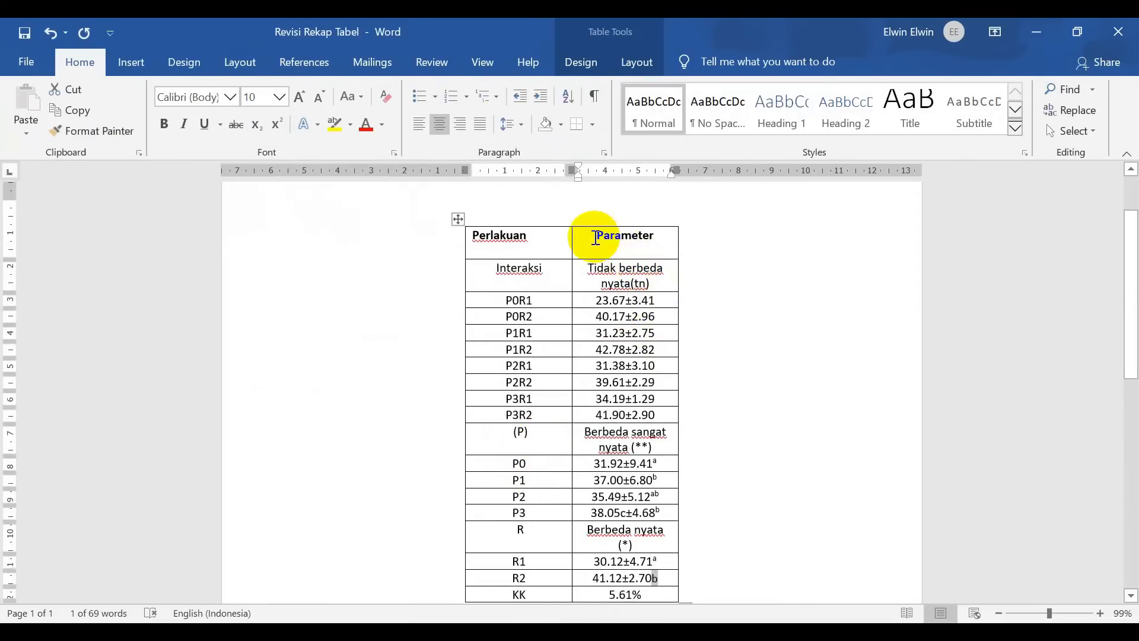
left_click_drag(594, 237, 655, 236)
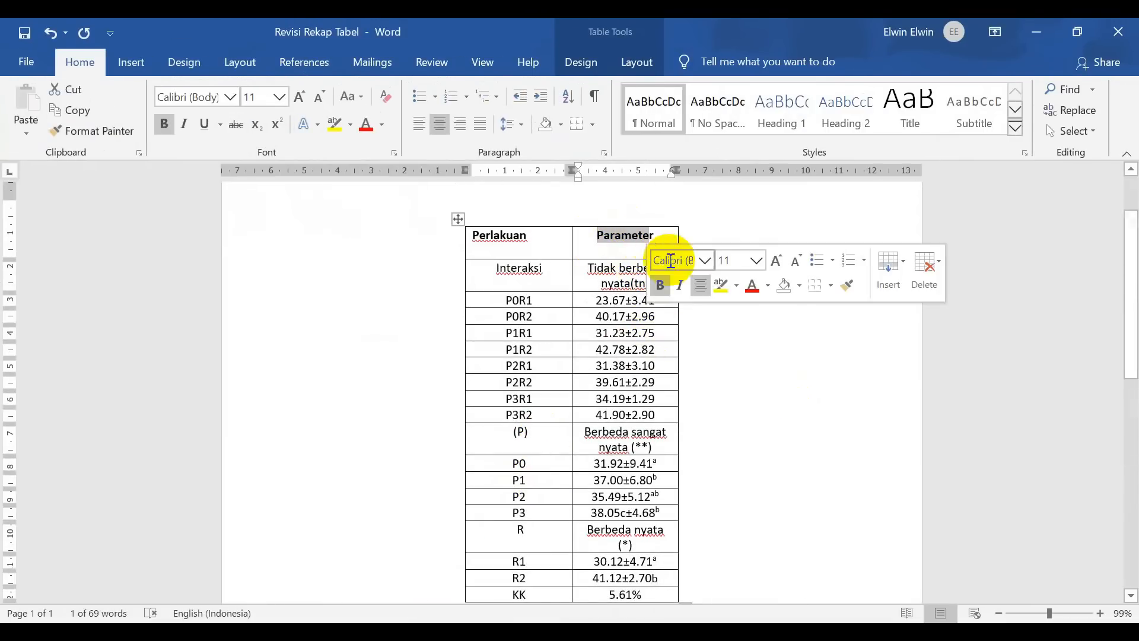
Clear the old values from the R1, R2 and Rata-Rata columns of the two-way P by R table.
scroll(682, 356, "down", 4)
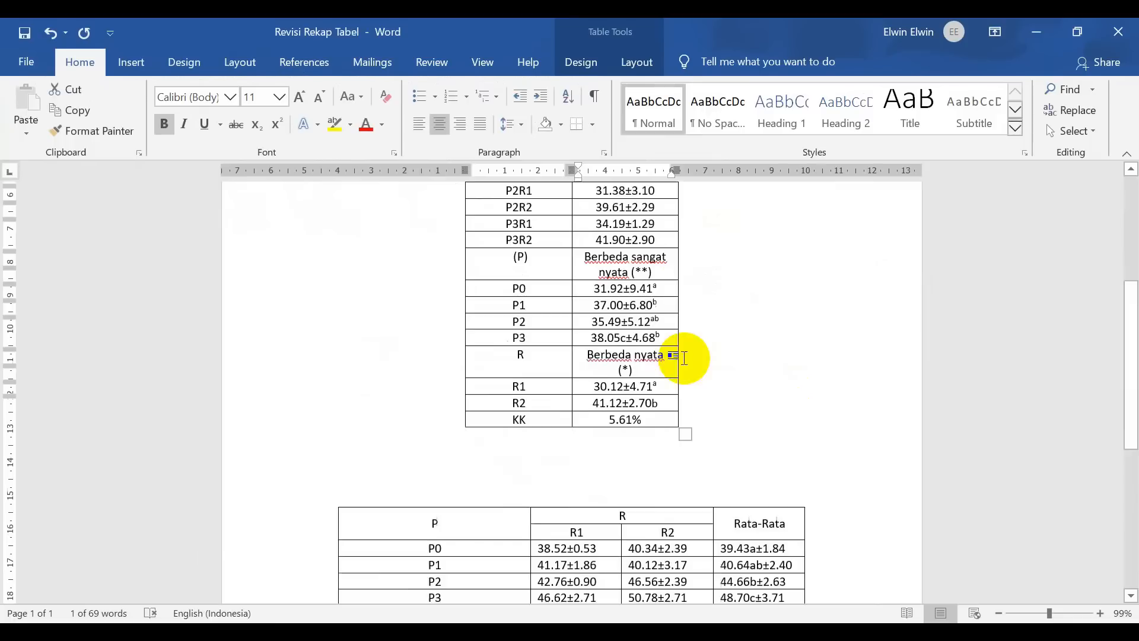
scroll(641, 350, "down", 1)
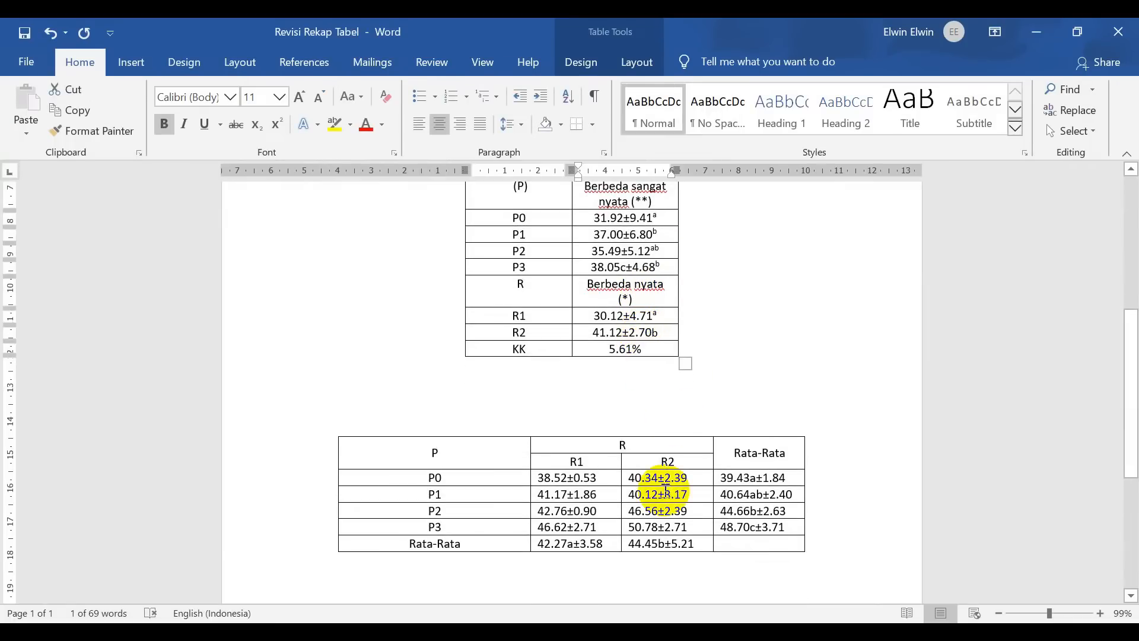
left_click_drag(595, 480, 674, 542)
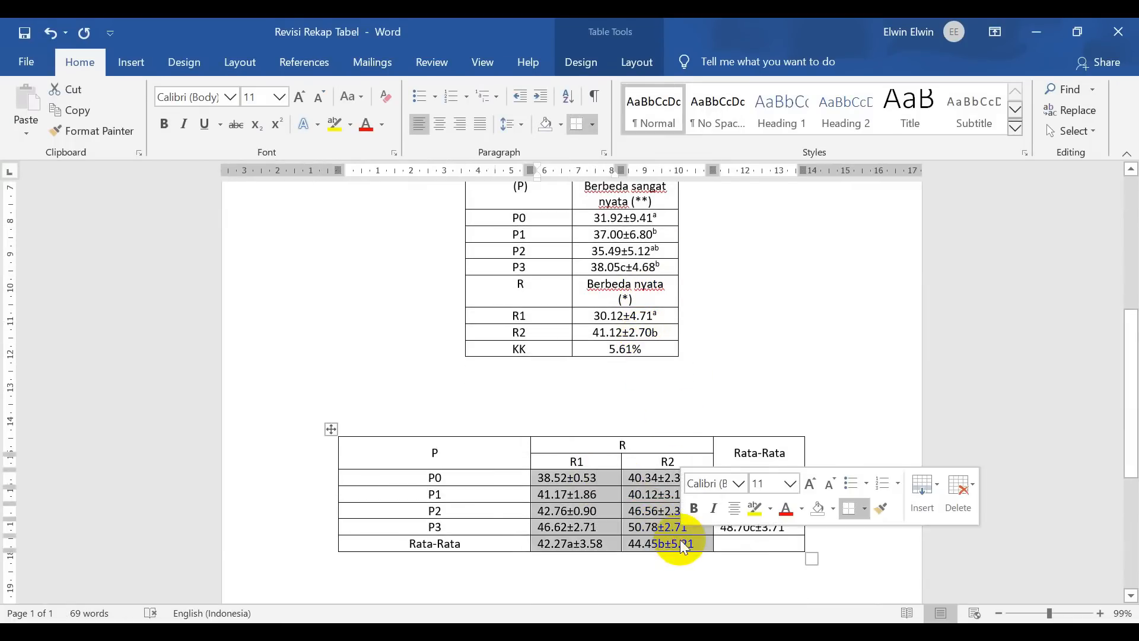
key("Delete")
left_click_drag(731, 481, 783, 526)
key("Delete")
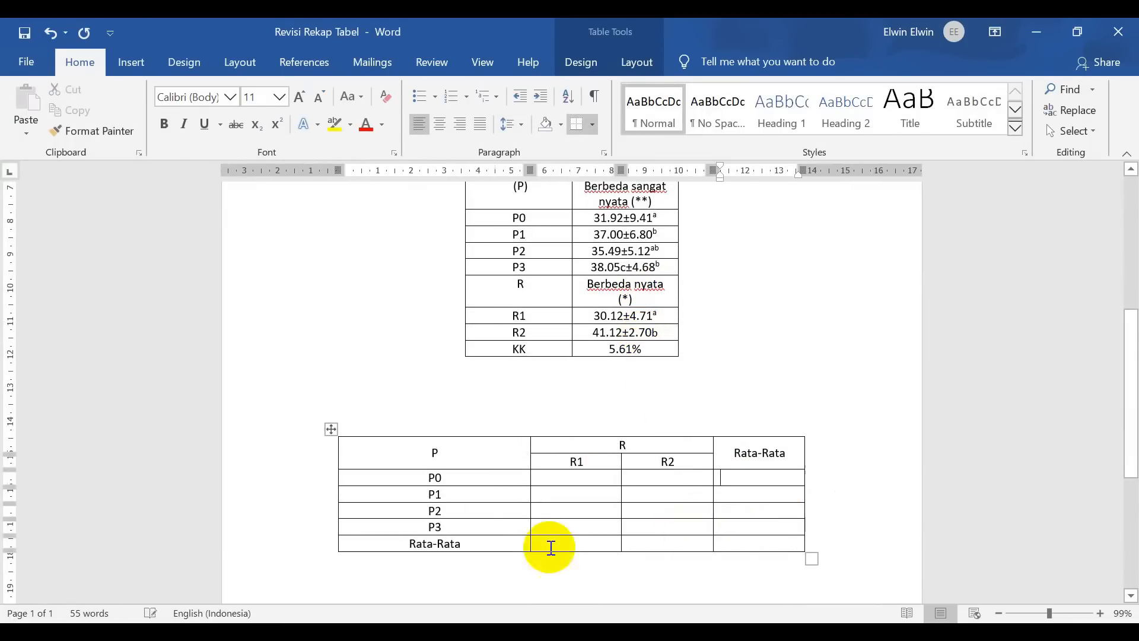
Copy the P0R1 value 23.67±3.41 from the recap table into the P0 row, R1 column of the two-way table.
scroll(590, 432, "up", 8)
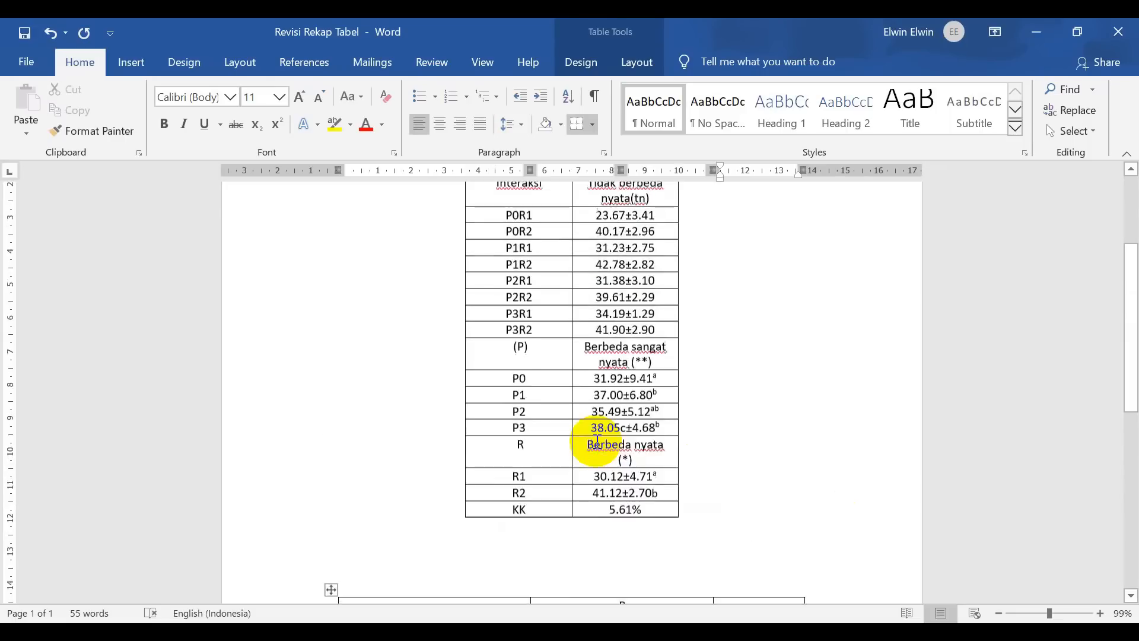
scroll(565, 354, "down", 5)
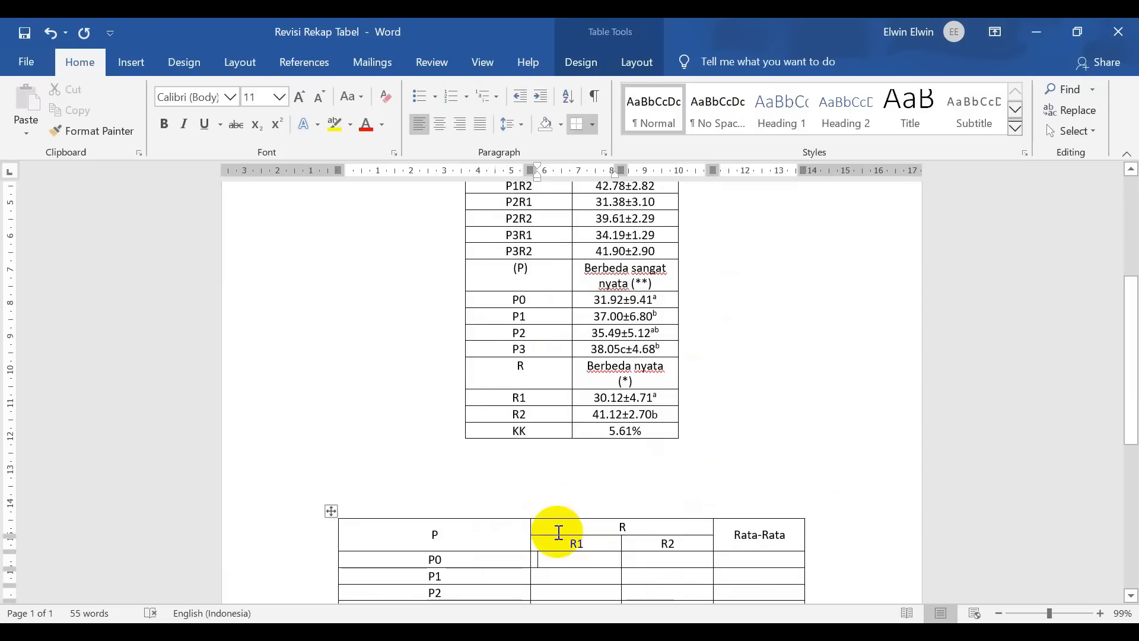
scroll(531, 473, "up", 2)
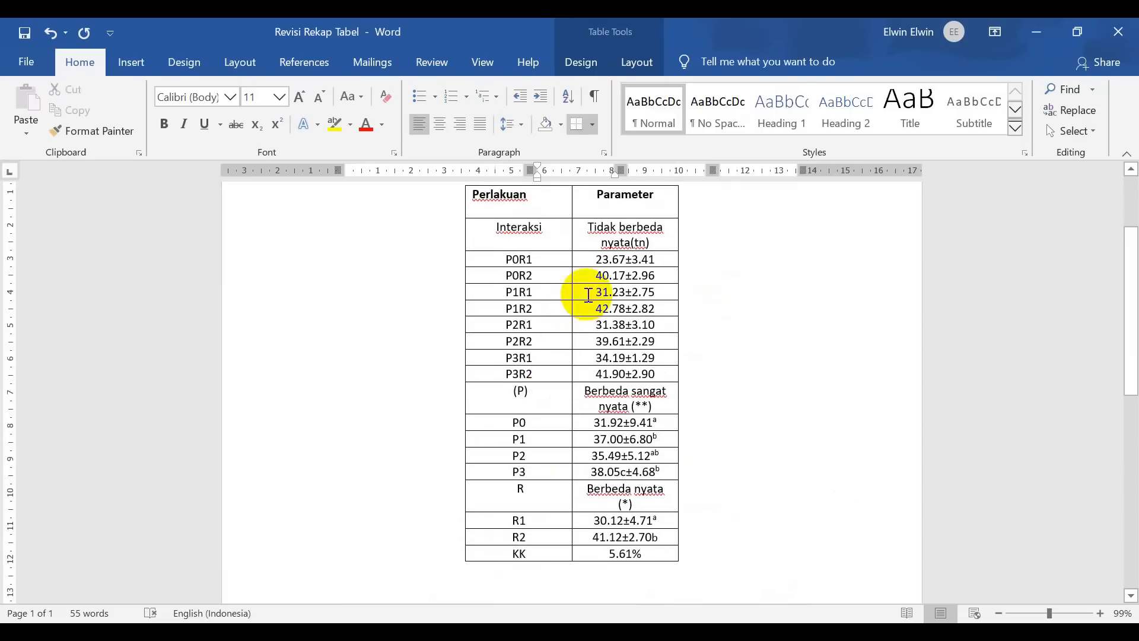
left_click_drag(597, 259, 660, 262)
scroll(528, 427, "down", 2)
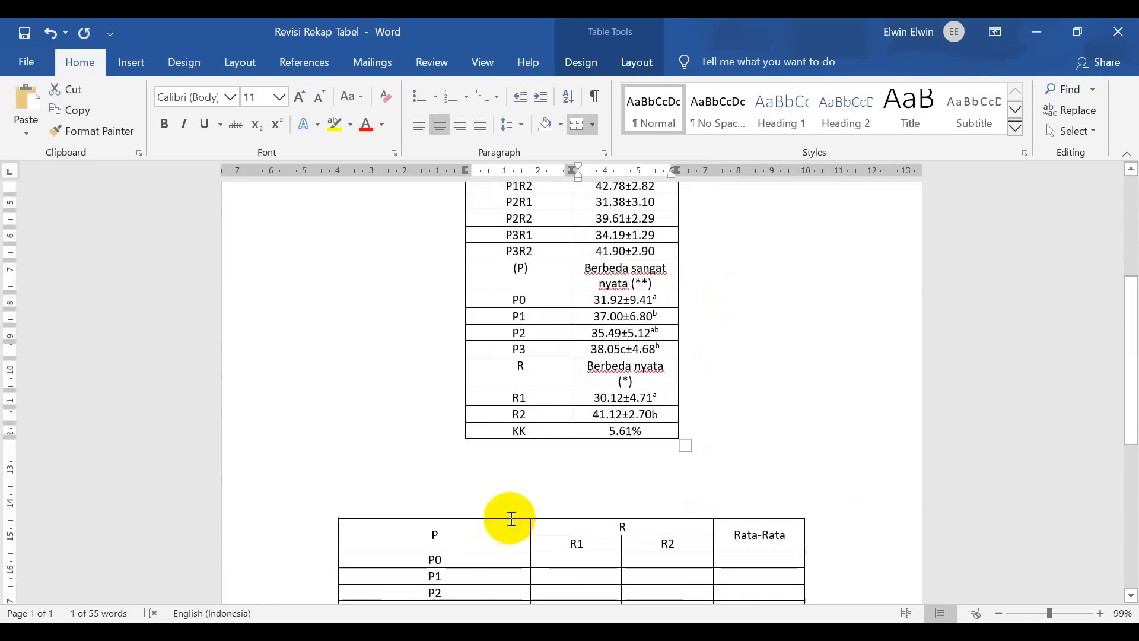
left_click(560, 555)
type("23.67±3.41")
Copy the P0R2 value 40.17±2.96 into the P0 row, R2 column of the two-way table.
scroll(579, 527, "up", 3)
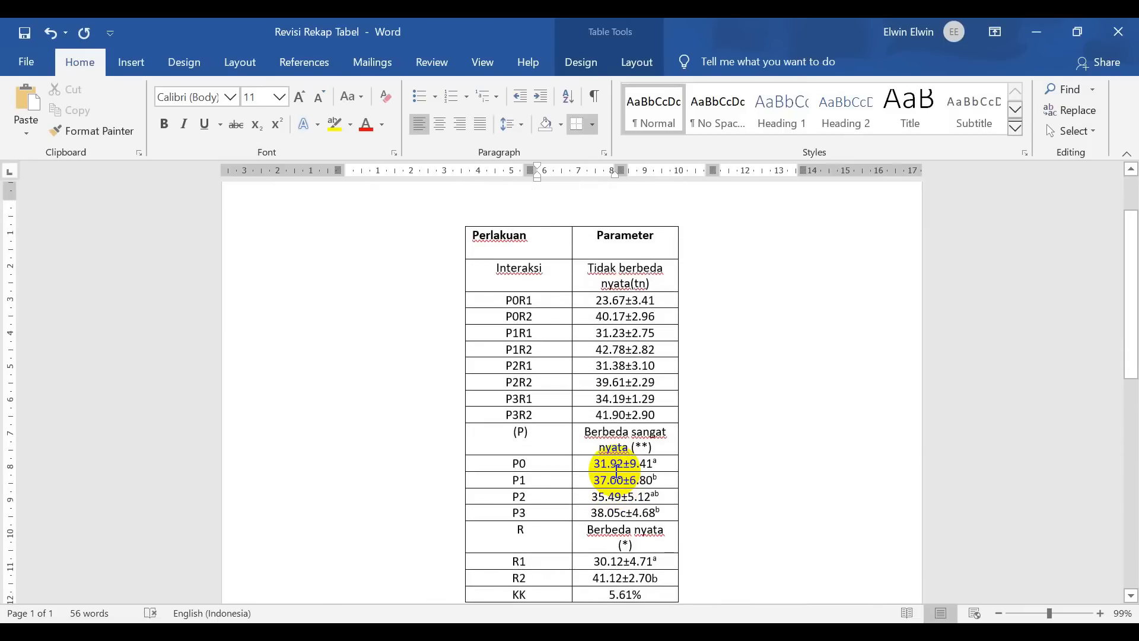
left_click_drag(603, 315, 644, 316)
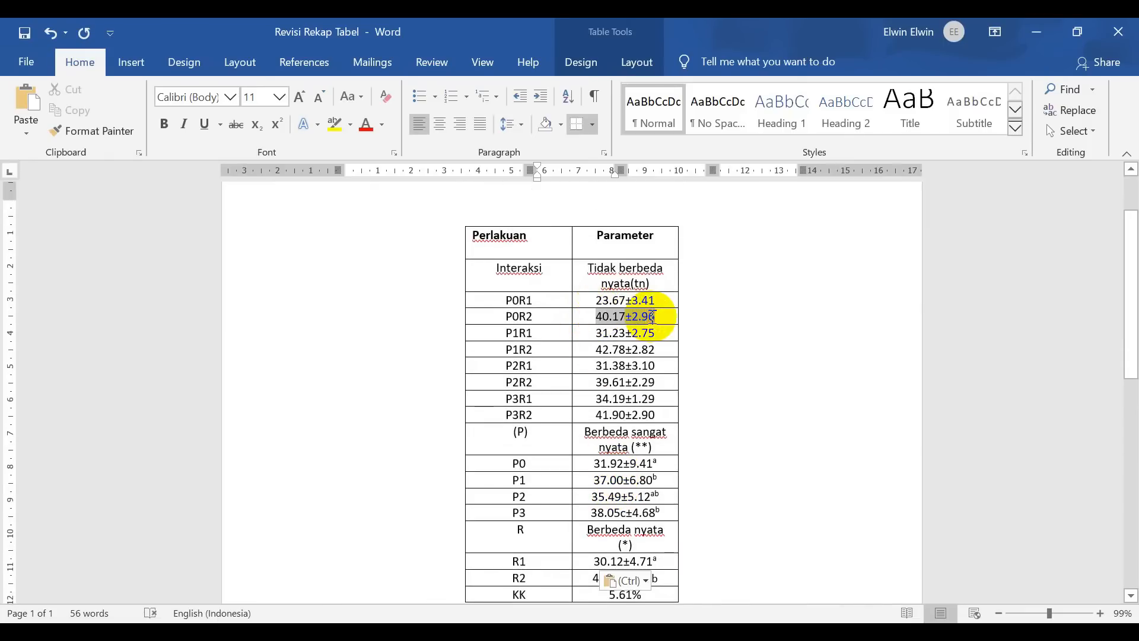
scroll(643, 411, "down", 5)
left_click(657, 481)
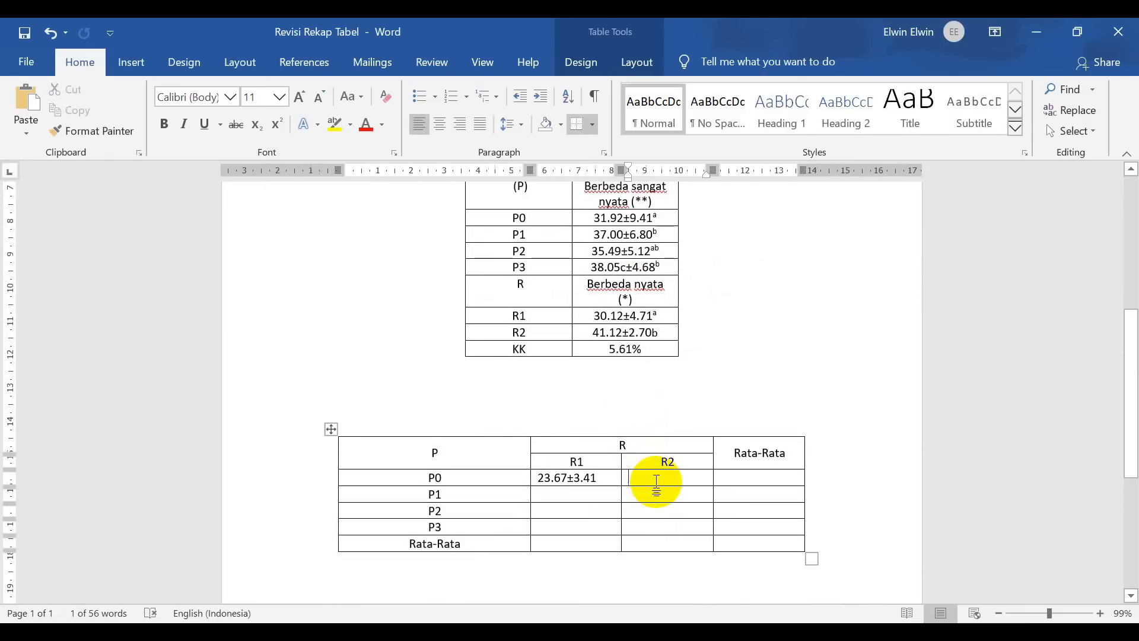
Copy the P1R1 value 31.23±2.75 into the P1 row, R1 column of the two-way table.
scroll(657, 483, "up", 5)
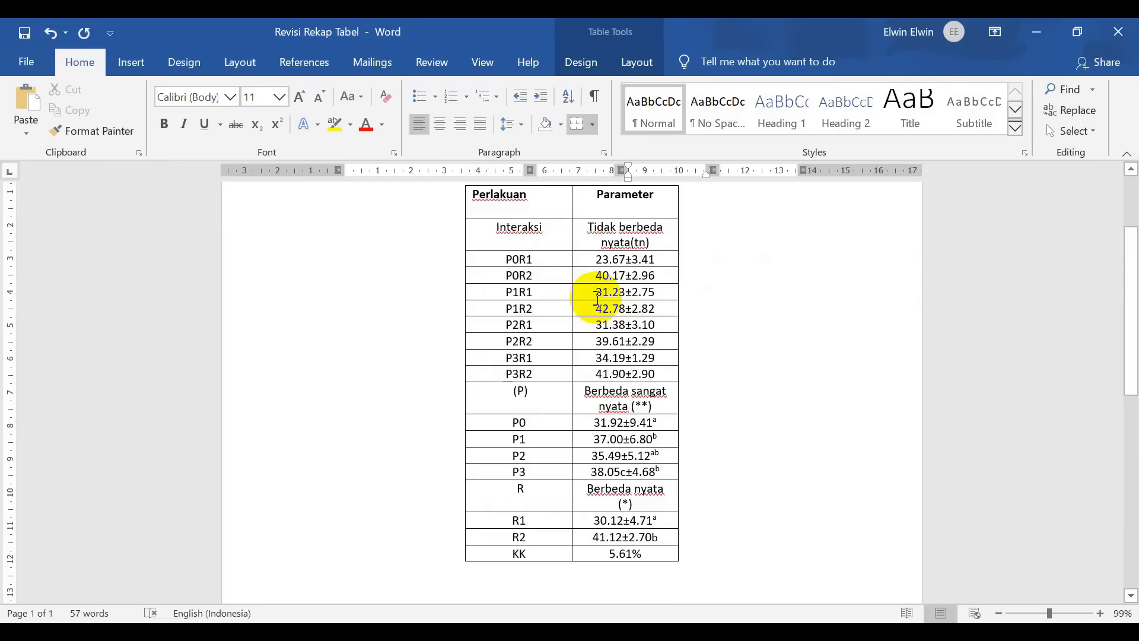
left_click_drag(595, 295, 650, 295)
key("ctrl+c")
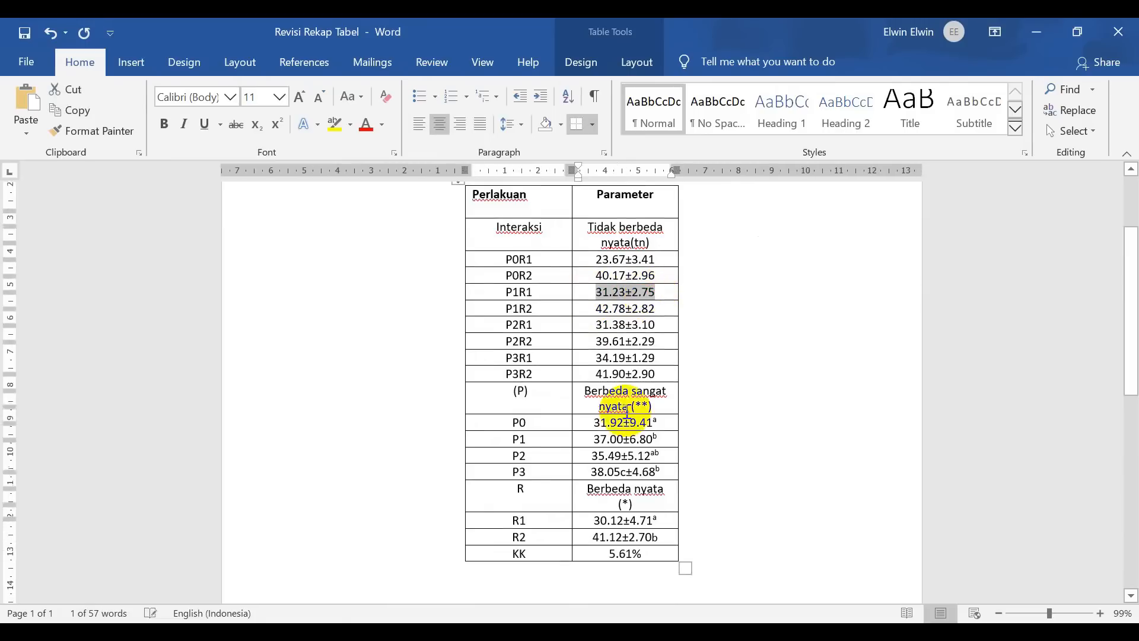
scroll(603, 489, "down", 5)
left_click(577, 415)
key("ctrl+v")
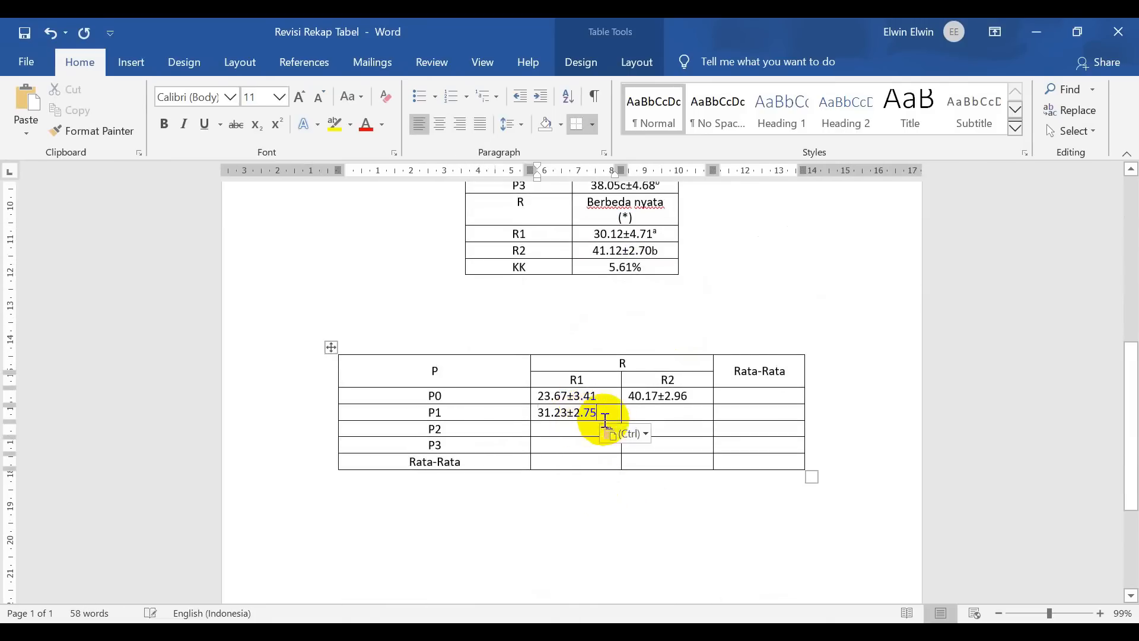
Copy the P1R2 value 42.78±2.82 into the P1 row, R2 column of the two-way table.
scroll(590, 420, "up", 5)
scroll(613, 384, "up", 1)
left_click_drag(591, 429, 656, 431)
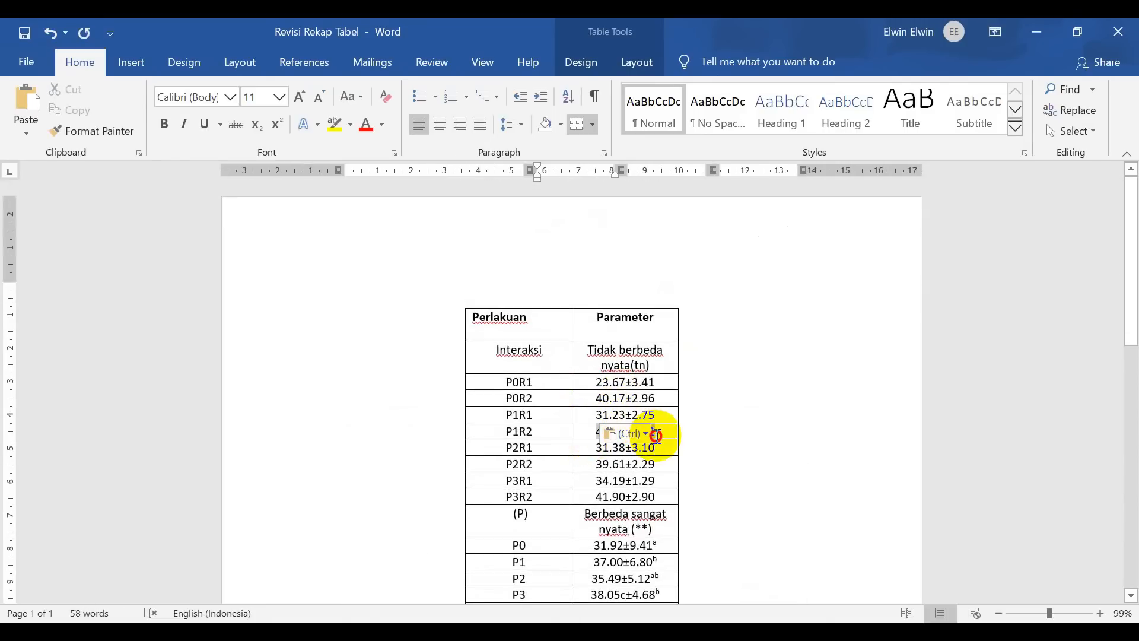
scroll(650, 481, "down", 5)
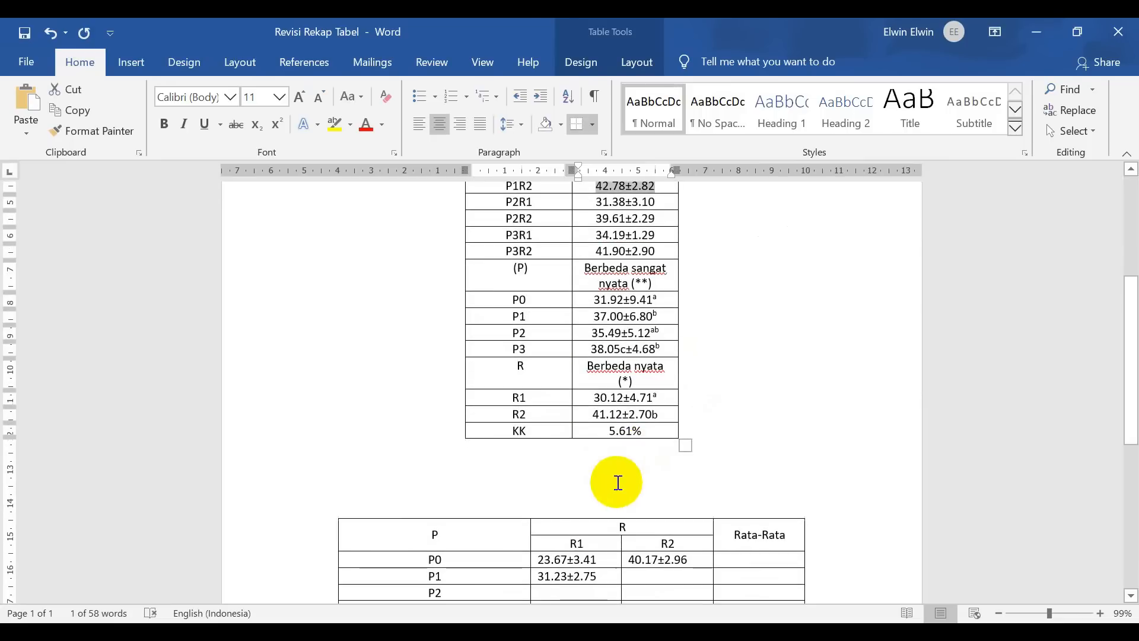
left_click(642, 575)
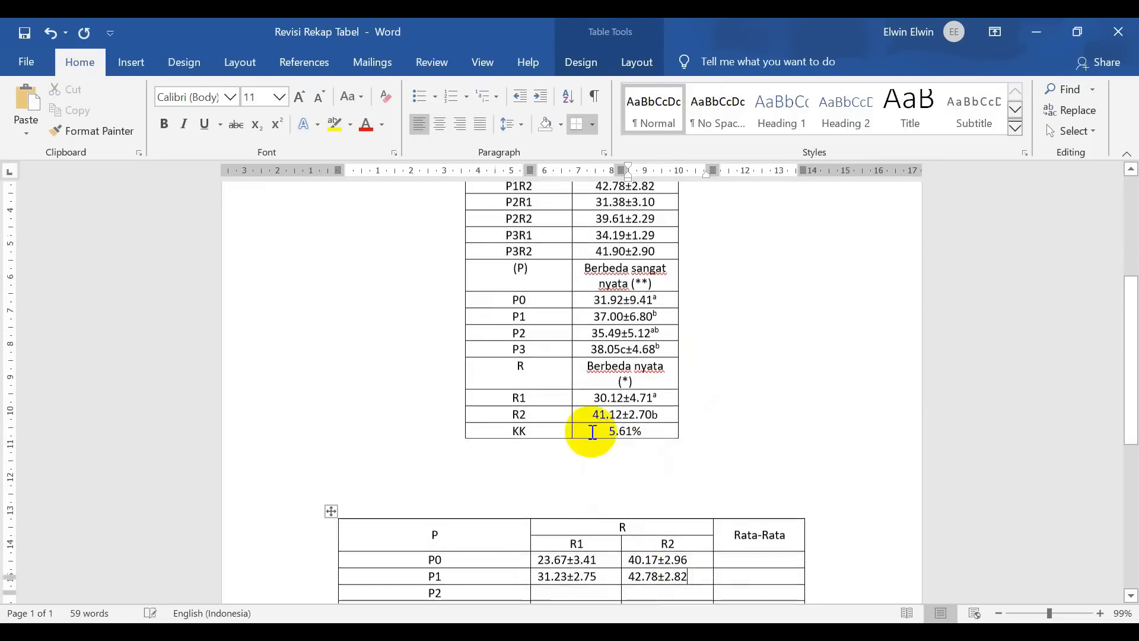
Copy the P2R1 value 31.38±3.10 into the P2 row, R1 column of the two-way table.
scroll(590, 415, "up", 5)
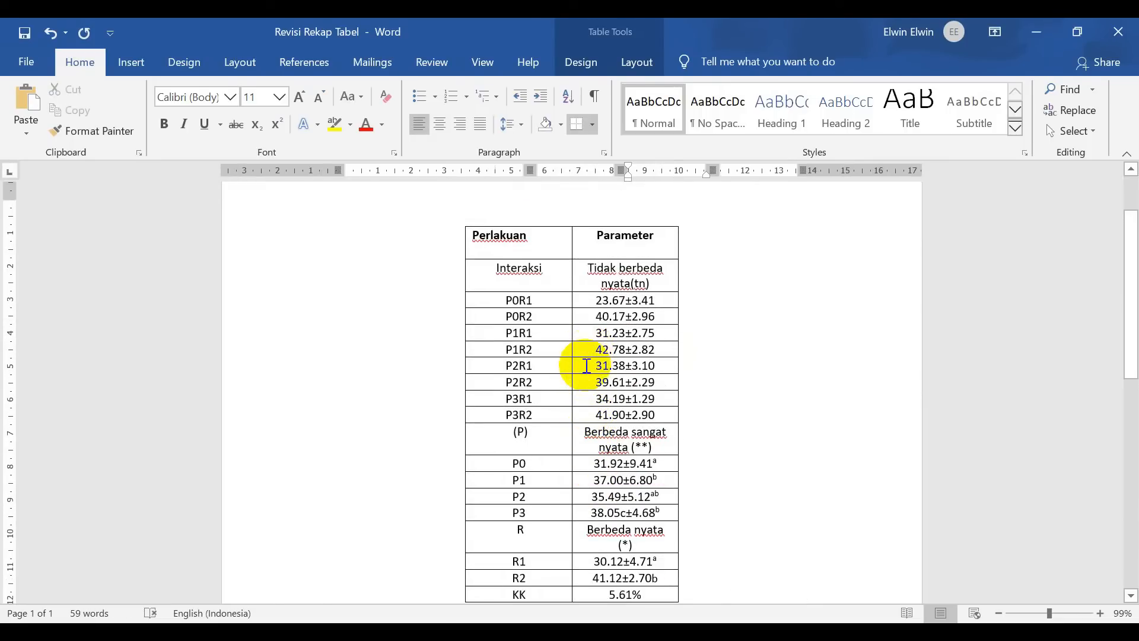
left_click_drag(586, 366, 656, 366)
key("ctrl+c")
scroll(653, 383, "down", 8)
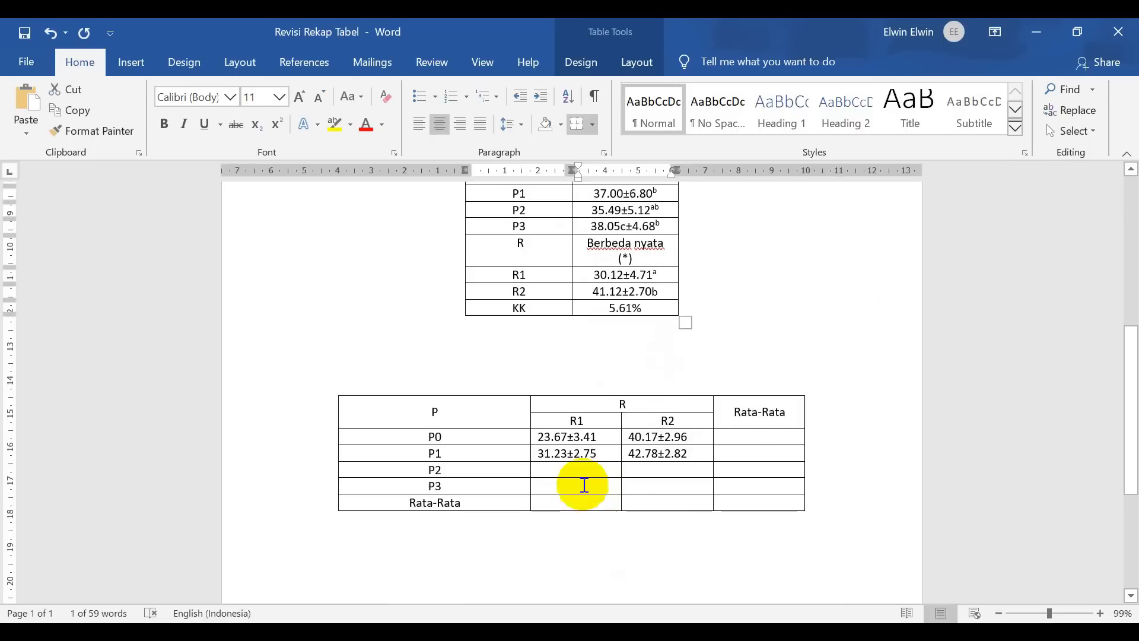
left_click(580, 472)
key("ctrl+v")
Copy the P2R2 value 39.61±2.29 into the P2 row, R2 column of the two-way table.
scroll(581, 416, "up", 6)
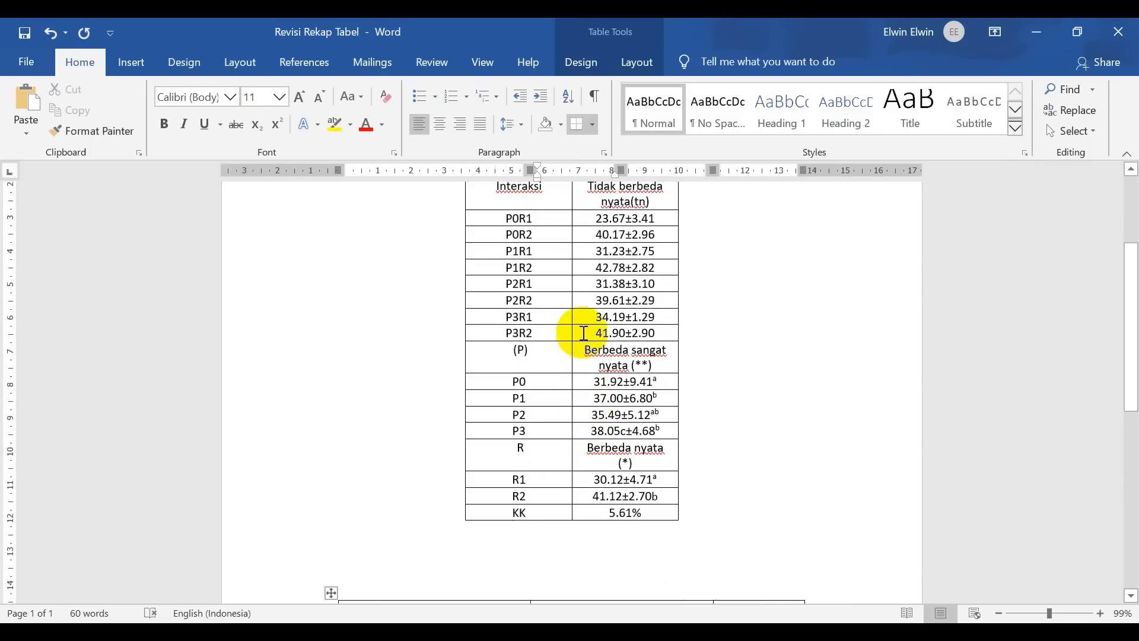
left_click_drag(594, 300, 656, 300)
key("ctrl+c")
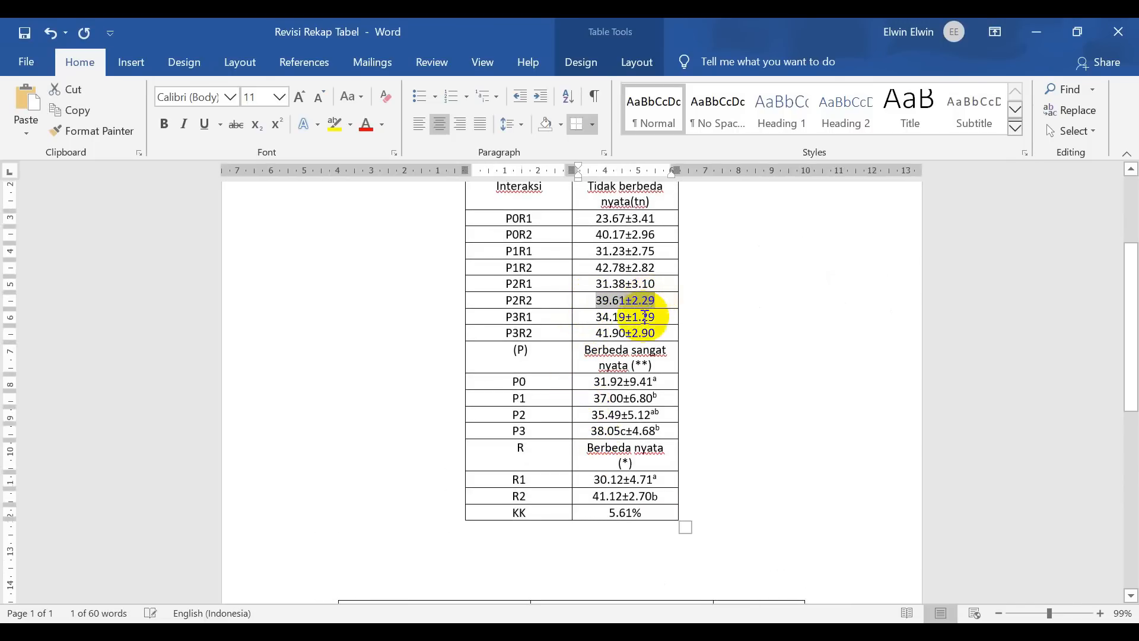
scroll(653, 386, "down", 7)
left_click(645, 427)
key("ctrl+v")
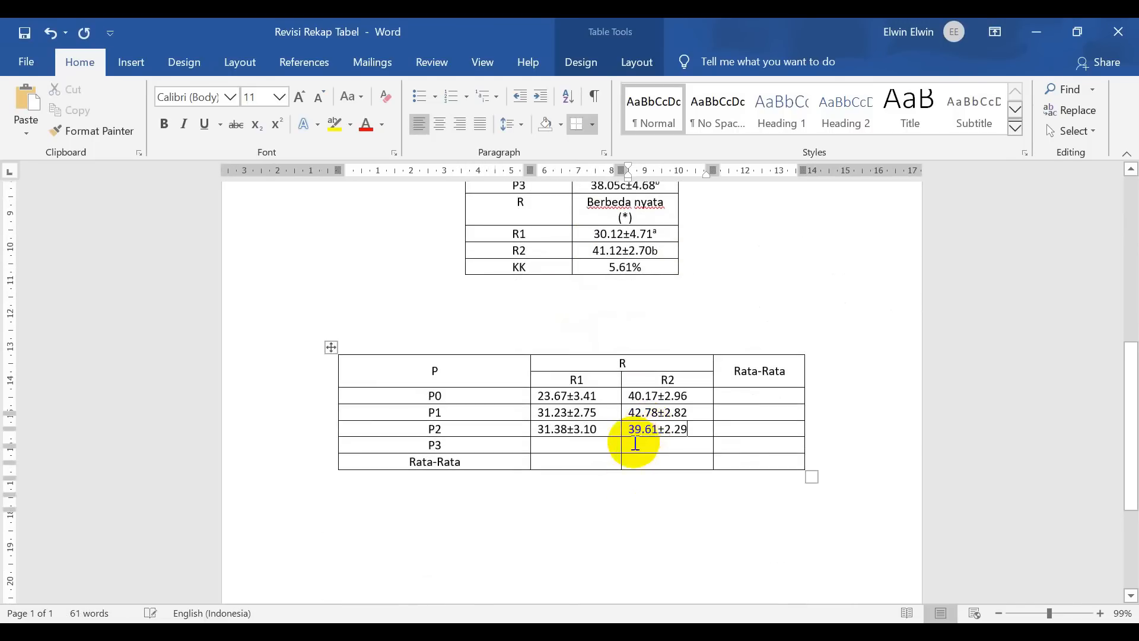
Copy the P3R1 value 34.19±1.29 into the P3 row, R1 column of the two-way table.
scroll(652, 415, "up", 5)
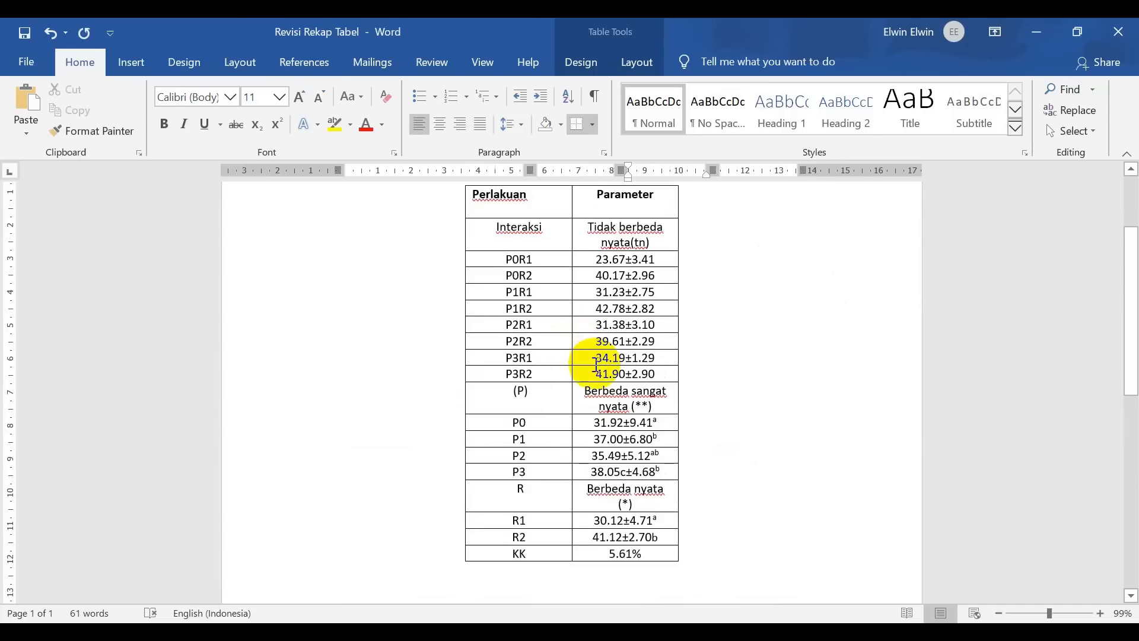
left_click_drag(597, 357, 654, 360)
scroll(653, 361, "down", 5)
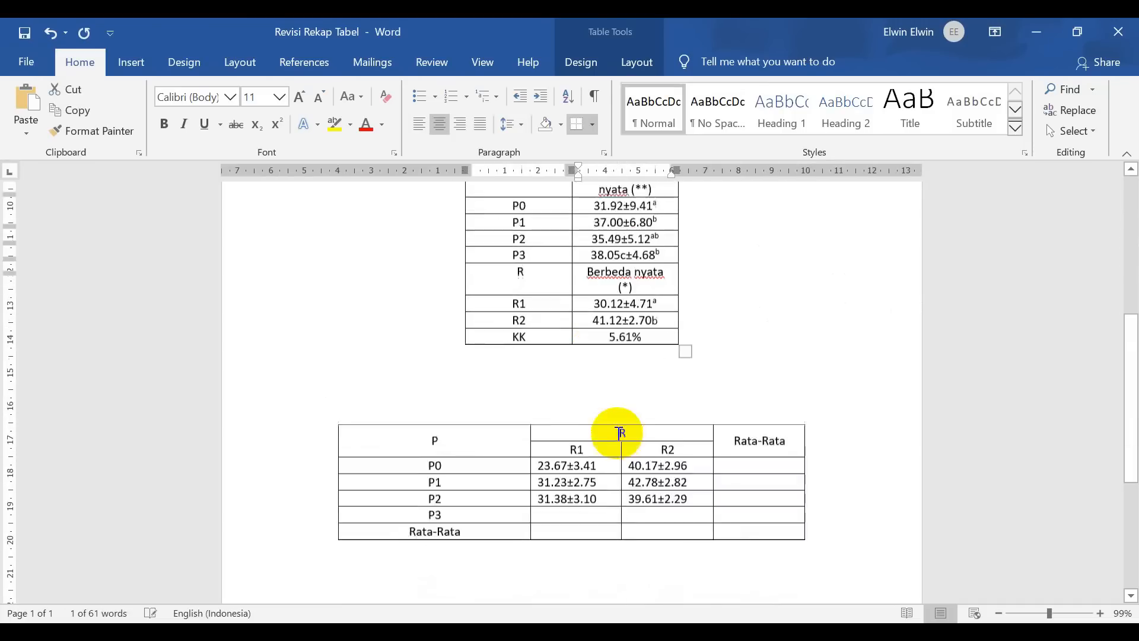
left_click(581, 445)
Copy the P3R2 value 41.90±2.90 into the P3 row, R2 column of the two-way table.
scroll(583, 445, "up", 5)
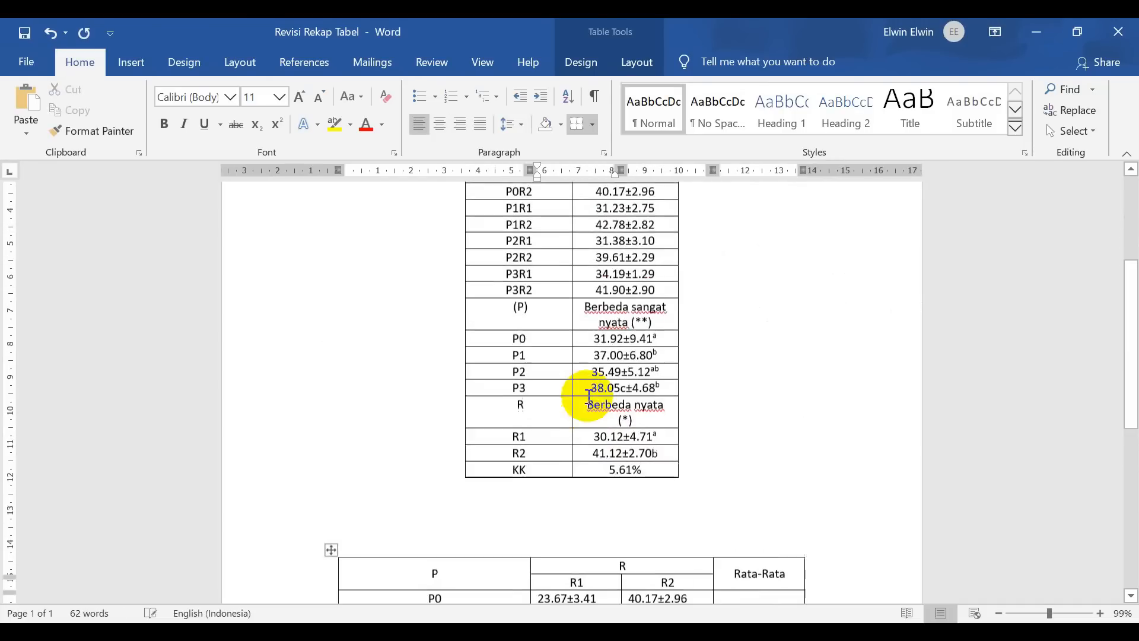
left_click_drag(596, 292, 653, 291)
key("ctrl+c")
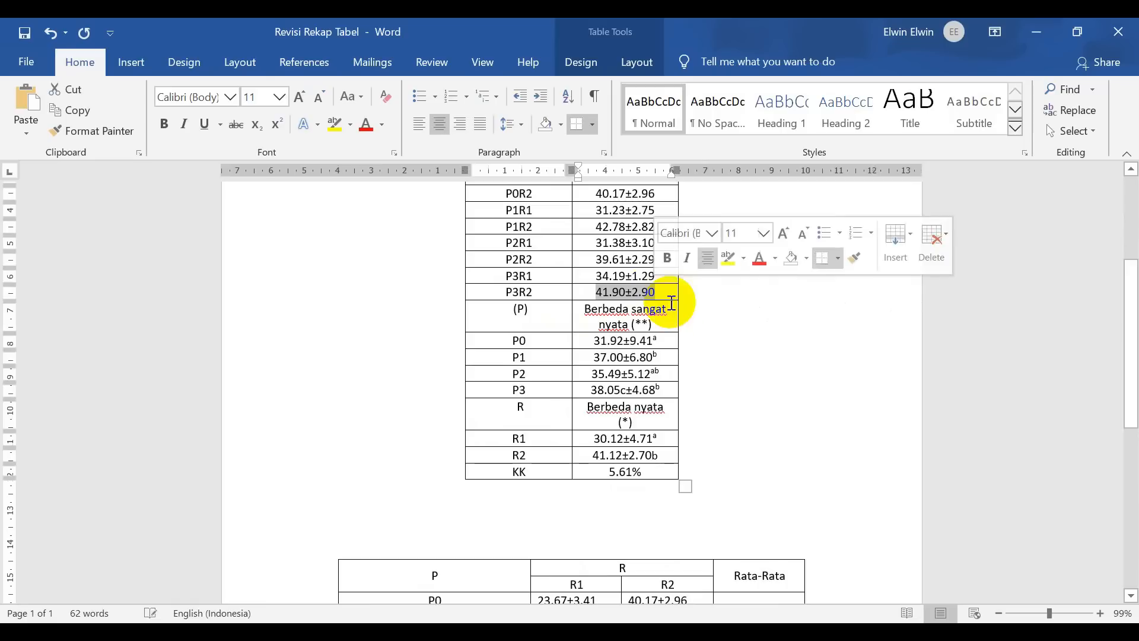
scroll(611, 386, "down", 5)
left_click(659, 404)
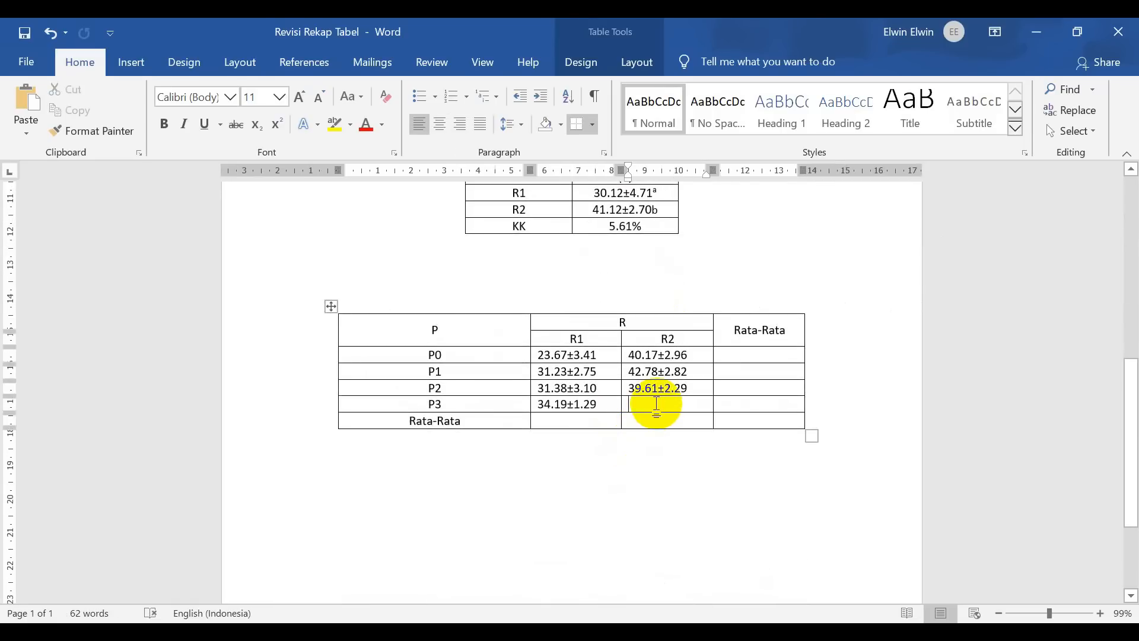
key("ctrl+v")
Copy the four P0 to P3 means with their superscript notations from the recap table into the Rata-Rata column of the two-way table.
scroll(608, 412, "up", 1)
scroll(609, 411, "up", 5)
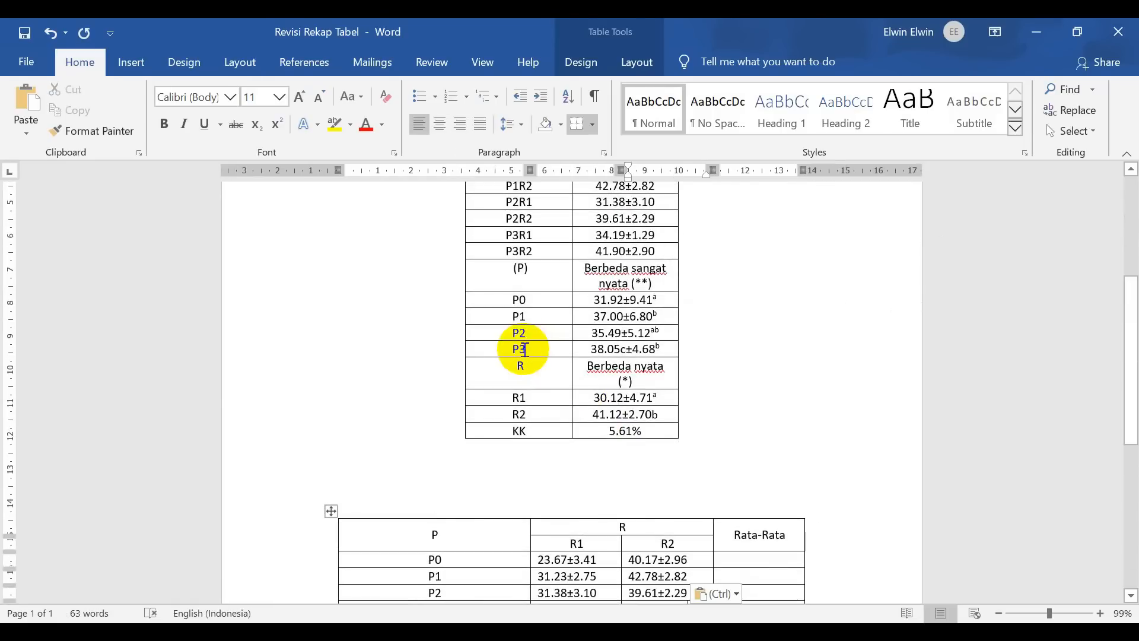
left_click_drag(590, 300, 653, 351)
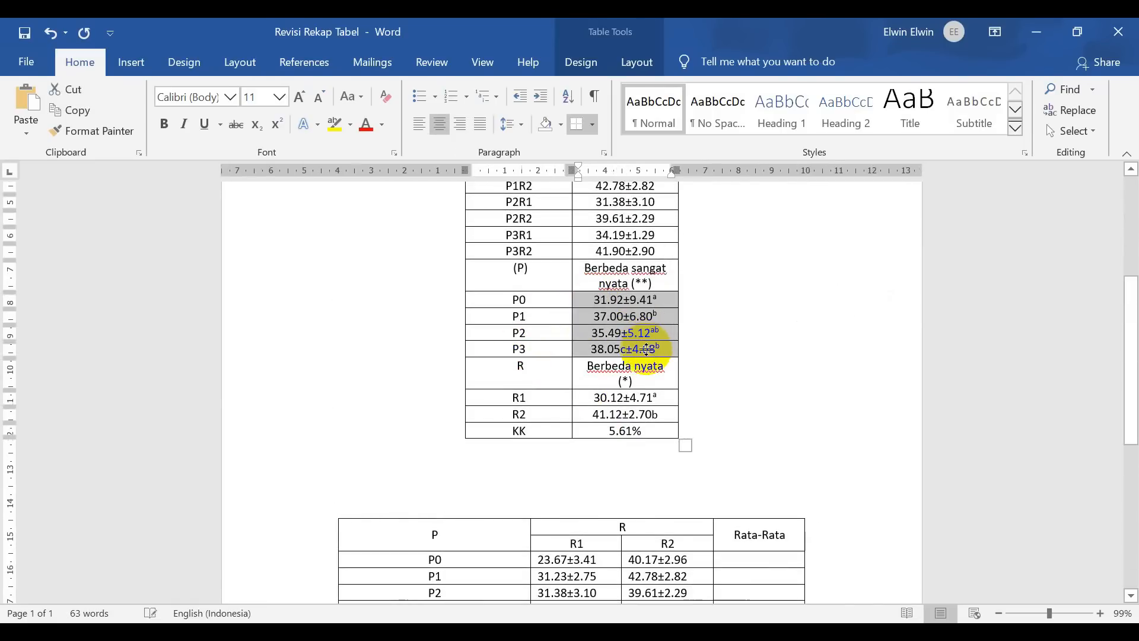
scroll(674, 399, "down", 5)
left_click(744, 276)
left_click_drag(744, 276, 763, 323)
type("31.92±9.41a 37.00±6.80b 35.49±5.12ab 38.05c±4.68b")
Copy the R1 mean 30.12±4.71 with its superscript a into the Rata-Rata row under R1 in the two-way table.
scroll(597, 315, "up", 5)
left_click_drag(592, 316, 668, 318)
key("ctrl+c")
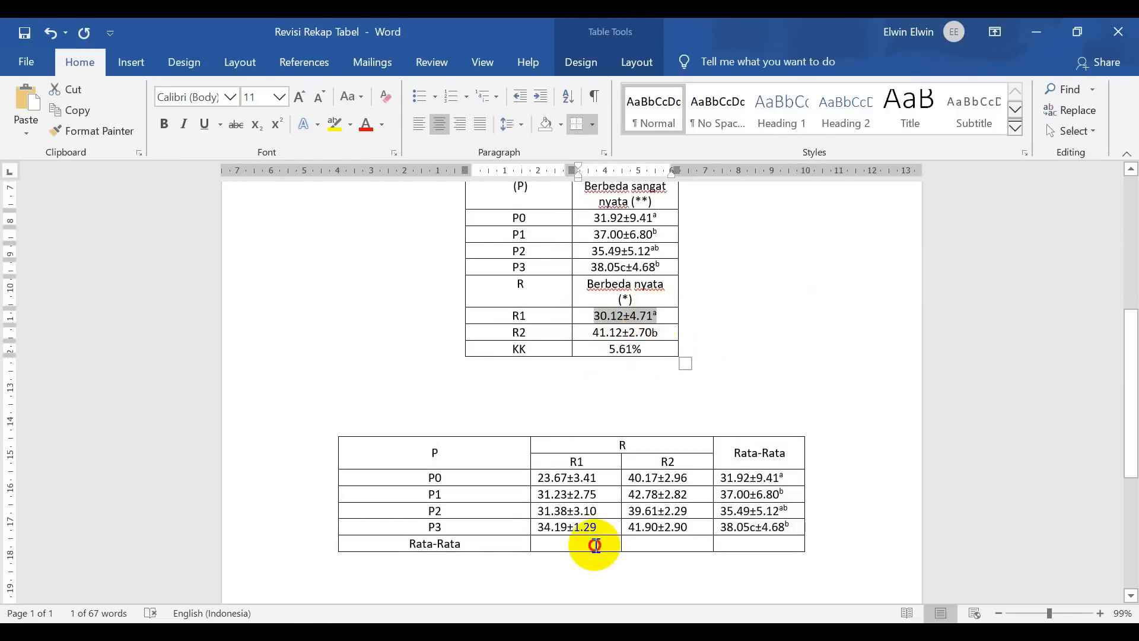
left_click(596, 545)
key("ctrl+v")
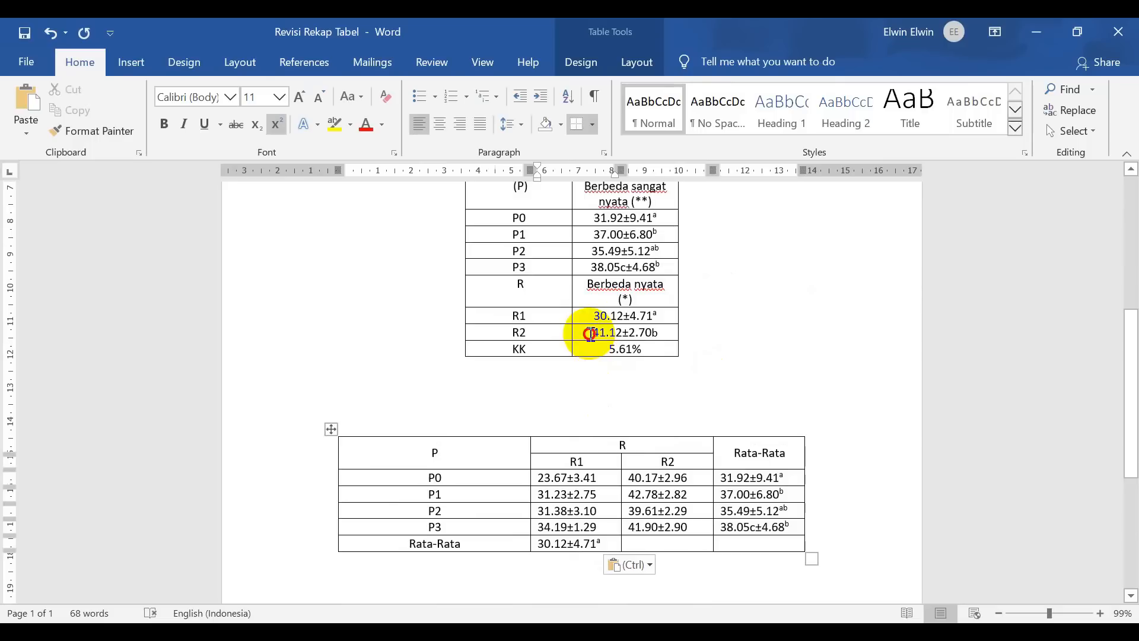
Copy the R2 mean 41.12±2.70b from the recap table into the Rata-Rata row under R2 in the two-way table.
left_click_drag(591, 333, 650, 337)
key("ctrl+c")
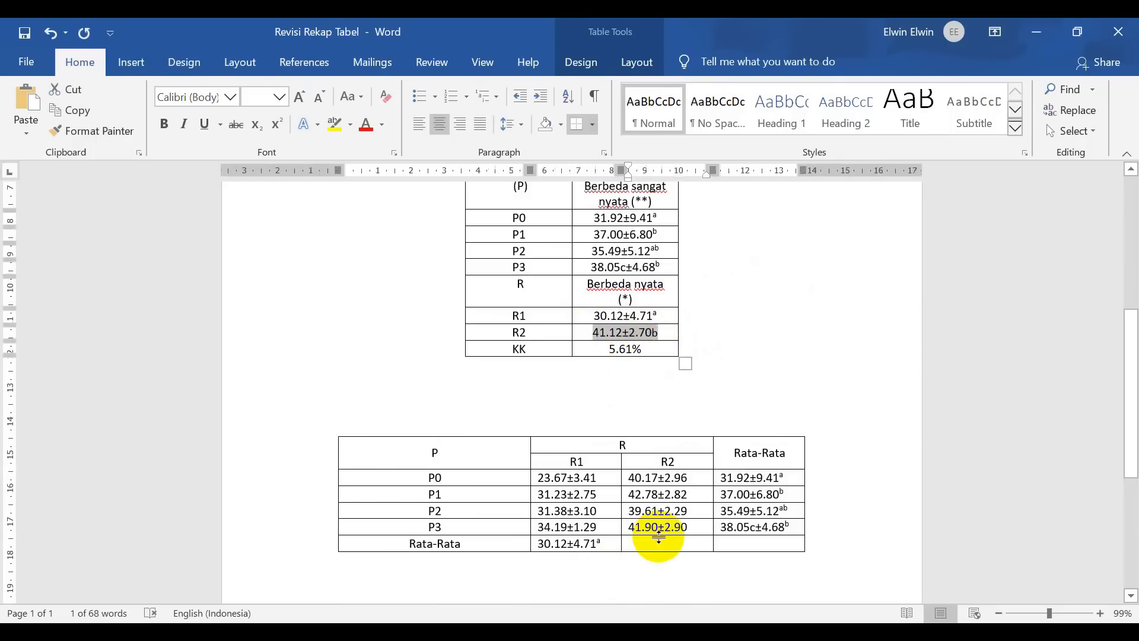
left_click(658, 543)
key("ctrl+v")
Center the P0 to P3 values in the R1 and R2 columns of the two-way table.
scroll(619, 475, "up", 4)
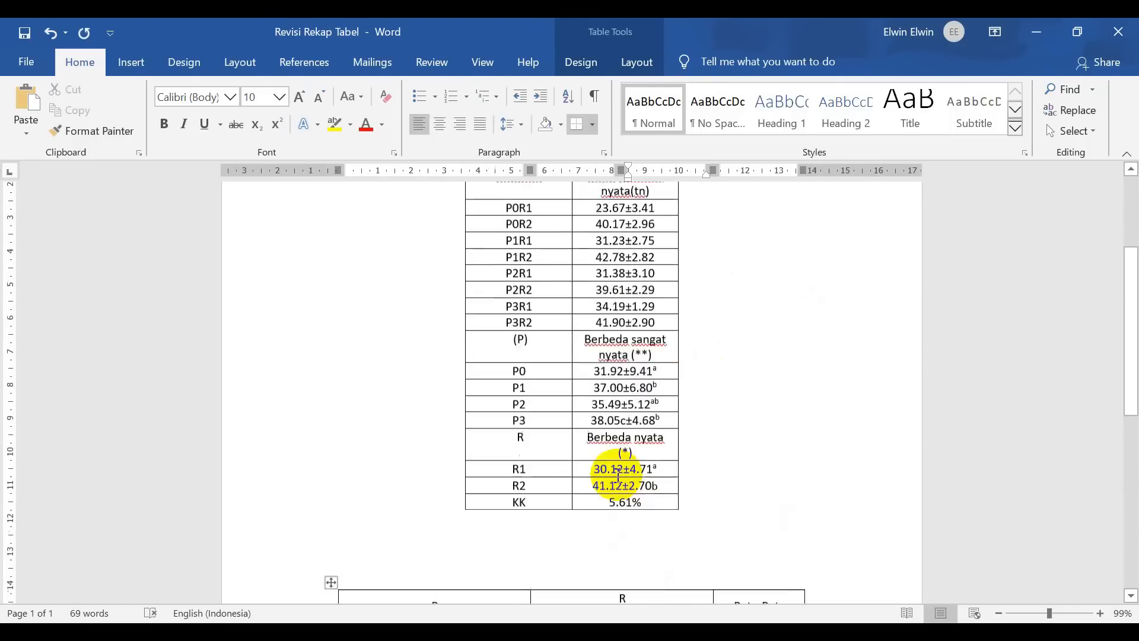
scroll(554, 386, "up", 3)
scroll(544, 382, "down", 6)
scroll(560, 340, "up", 3)
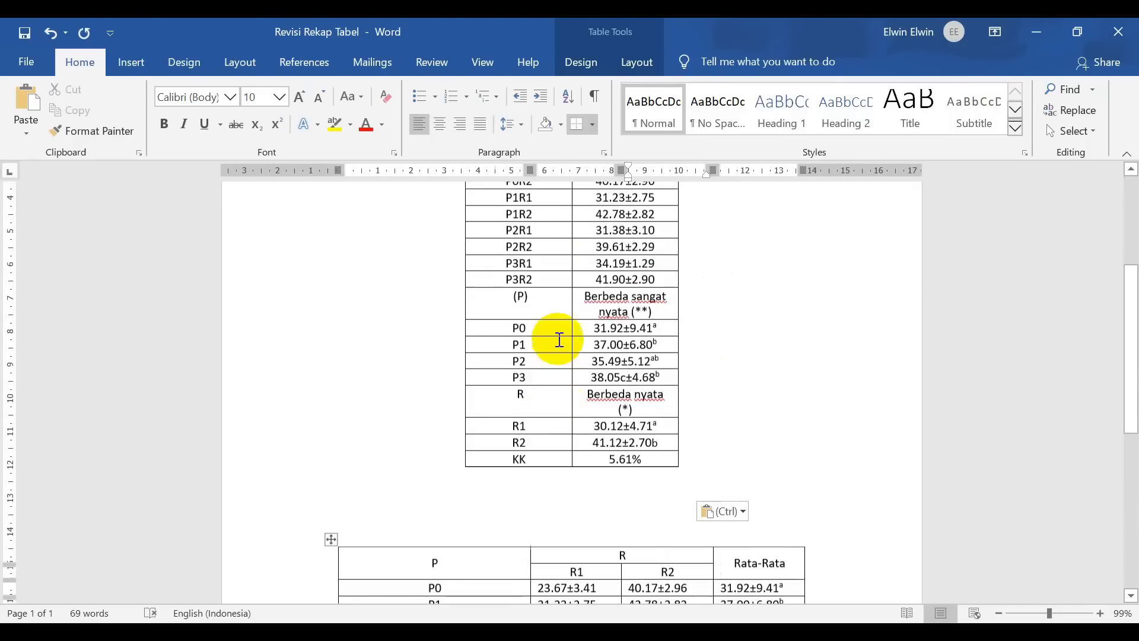
left_click(610, 263)
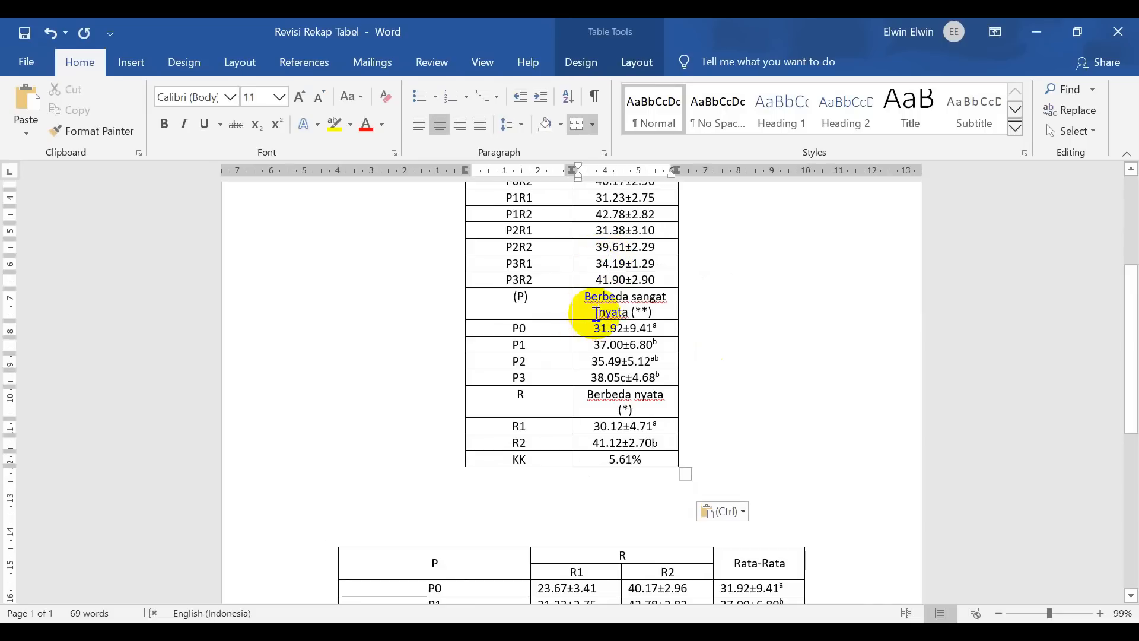
scroll(646, 433, "down", 2)
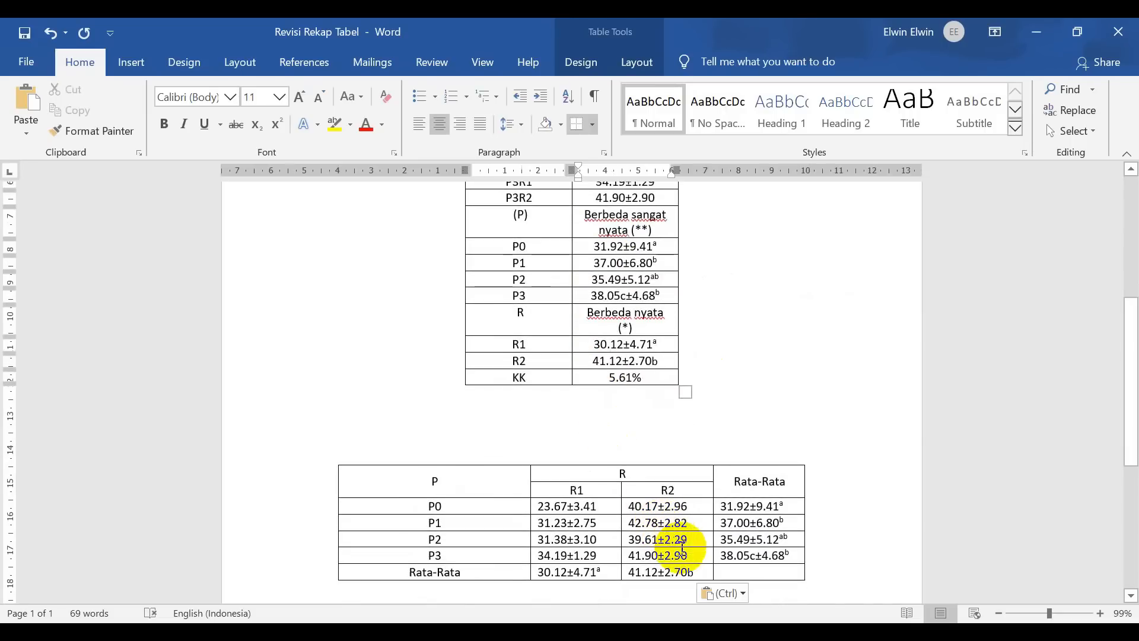
mouse_move(597, 506)
left_mouse_down()
mouse_move(637, 522)
mouse_move(650, 558)
left_mouse_up()
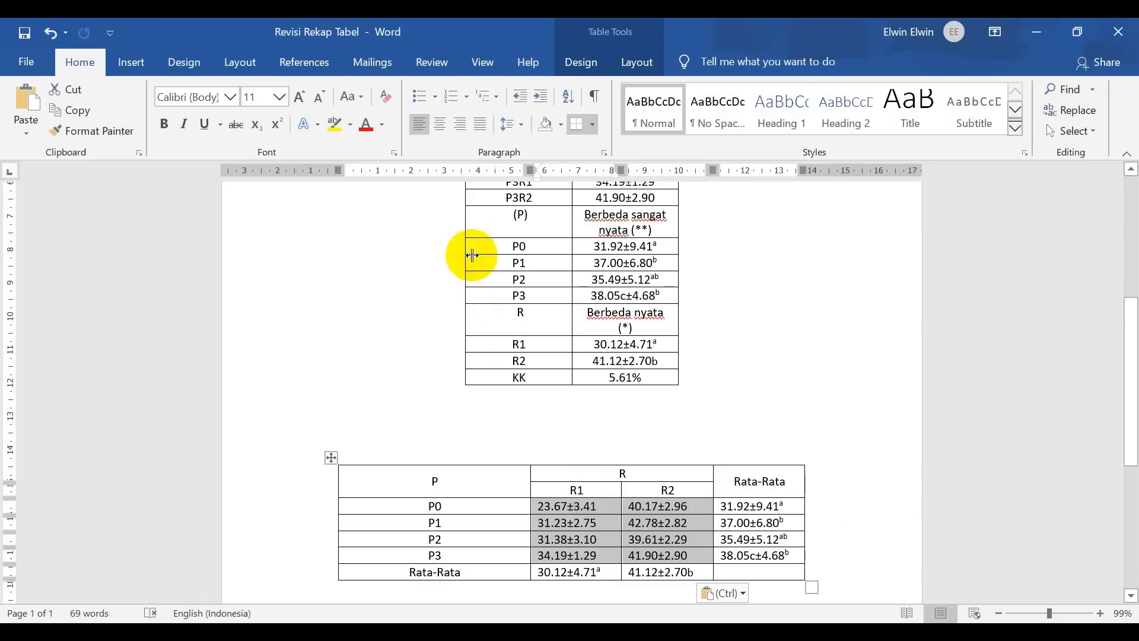
left_click(440, 123)
Center the R1 and R2 means in the Rata-Rata row of the two-way table.
scroll(603, 359, "down", 3)
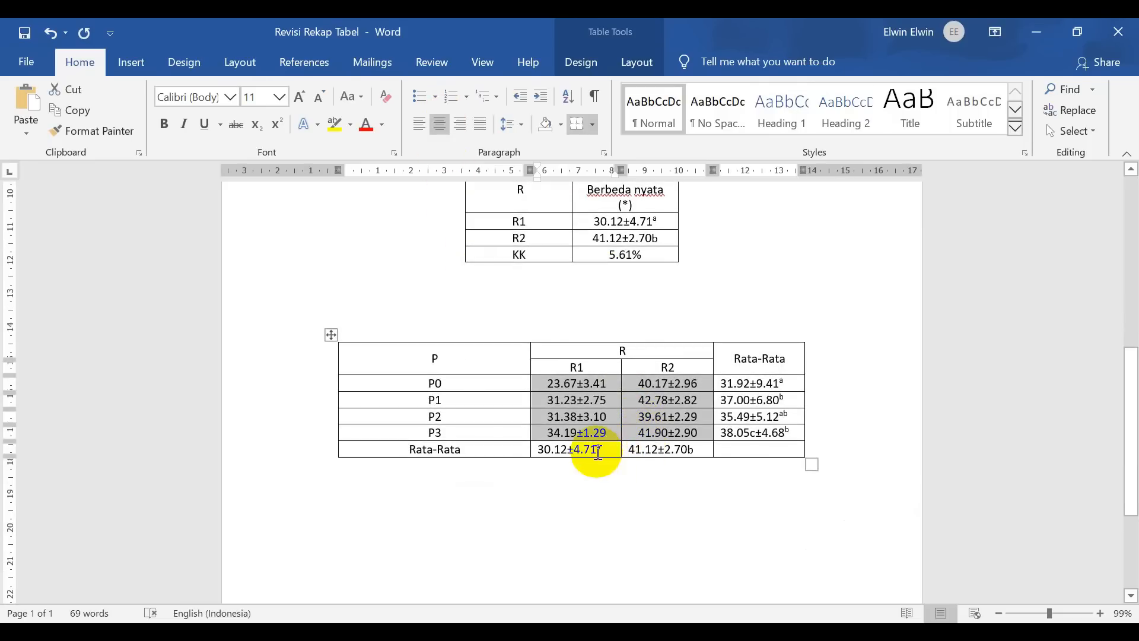
left_click_drag(598, 452, 674, 457)
left_click(580, 475)
left_click_drag(603, 446, 649, 452)
left_click(449, 123)
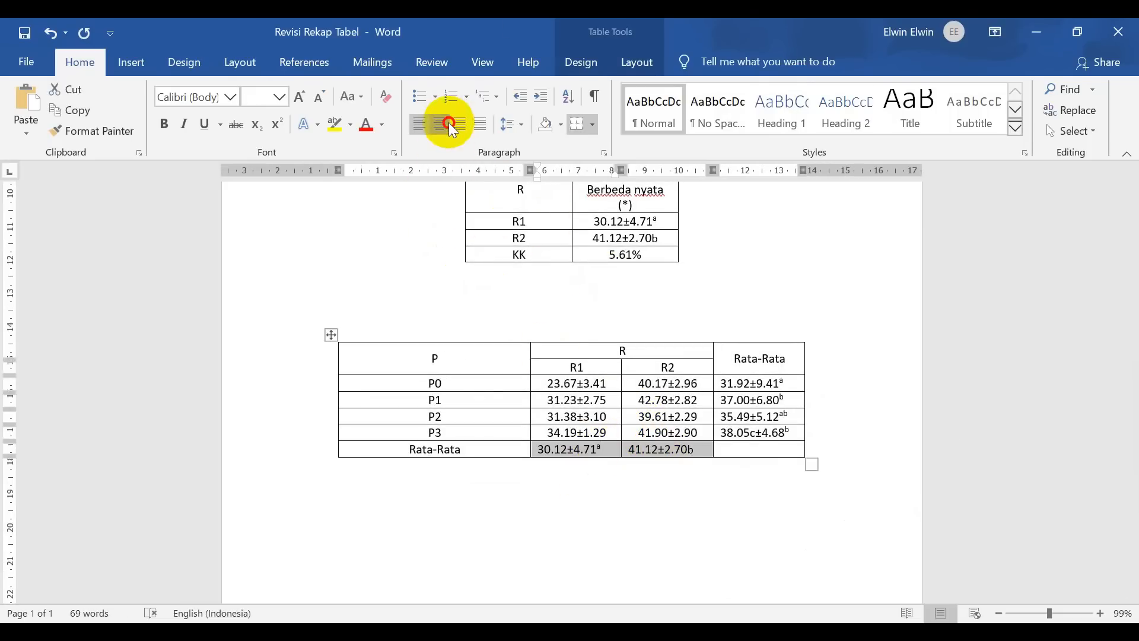
Make the b notation after 41.12±2.70 in the two-way table's Rata-Rata row superscript.
left_click_drag(775, 383, 774, 426)
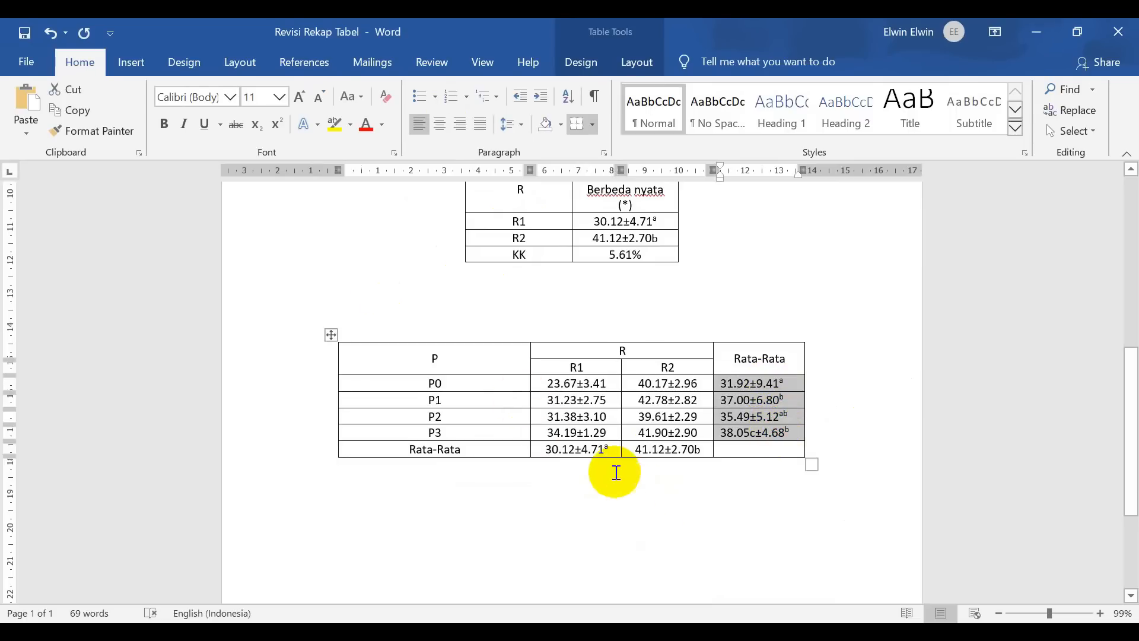
left_click(701, 450)
left_click_drag(699, 450, 703, 449)
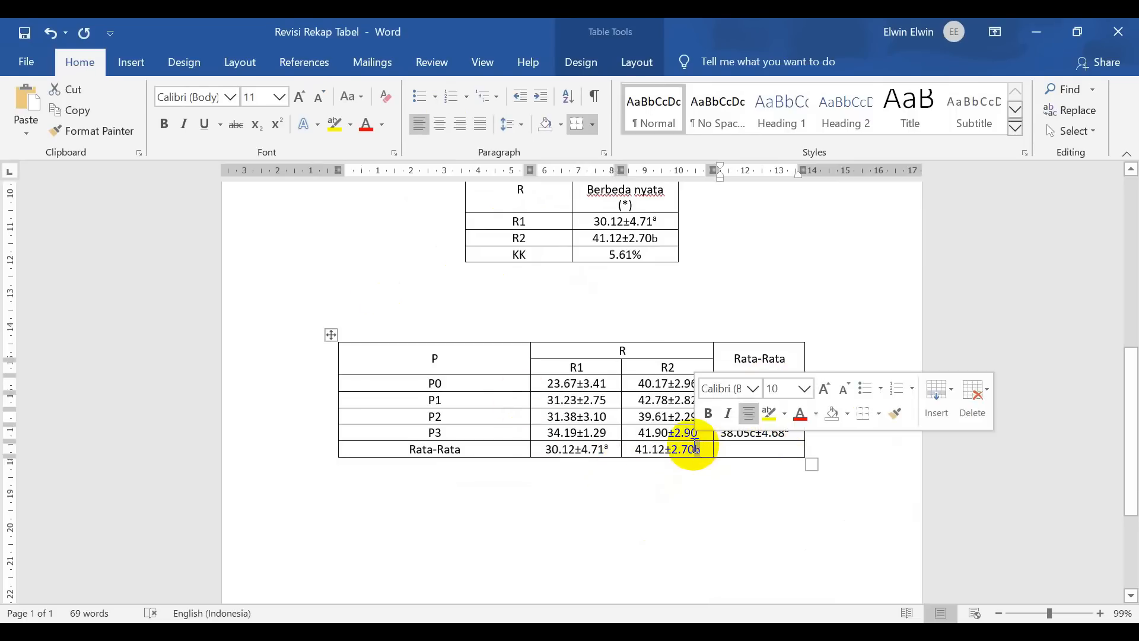
left_click(276, 133)
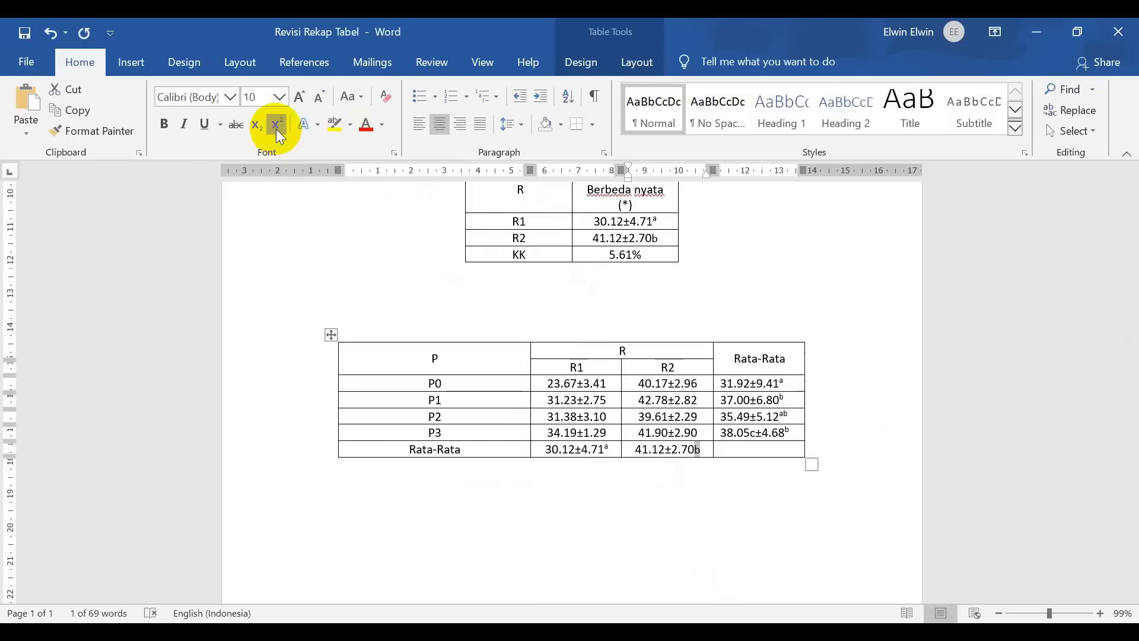
Add below the two-way table the note "Angka yang diikuti oleh notasi yang sama pada baris atau kolom yang berbeda artinya berbeda nyata.".
scroll(579, 430, "up", 8)
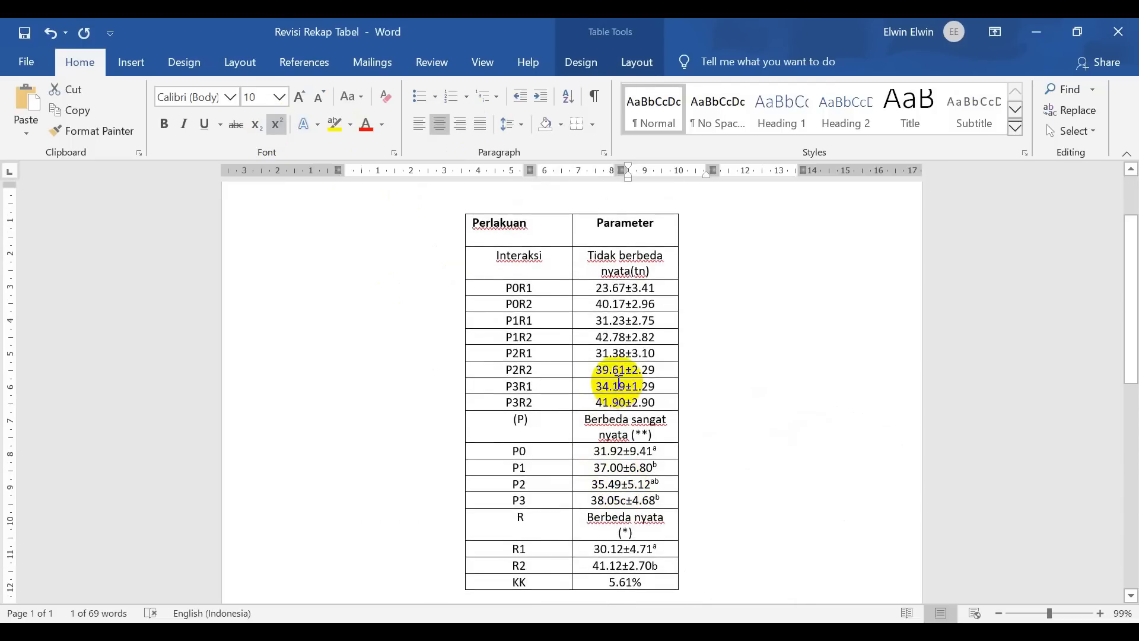
scroll(620, 381, "down", 5)
left_click(518, 552)
scroll(518, 552, "down", 3)
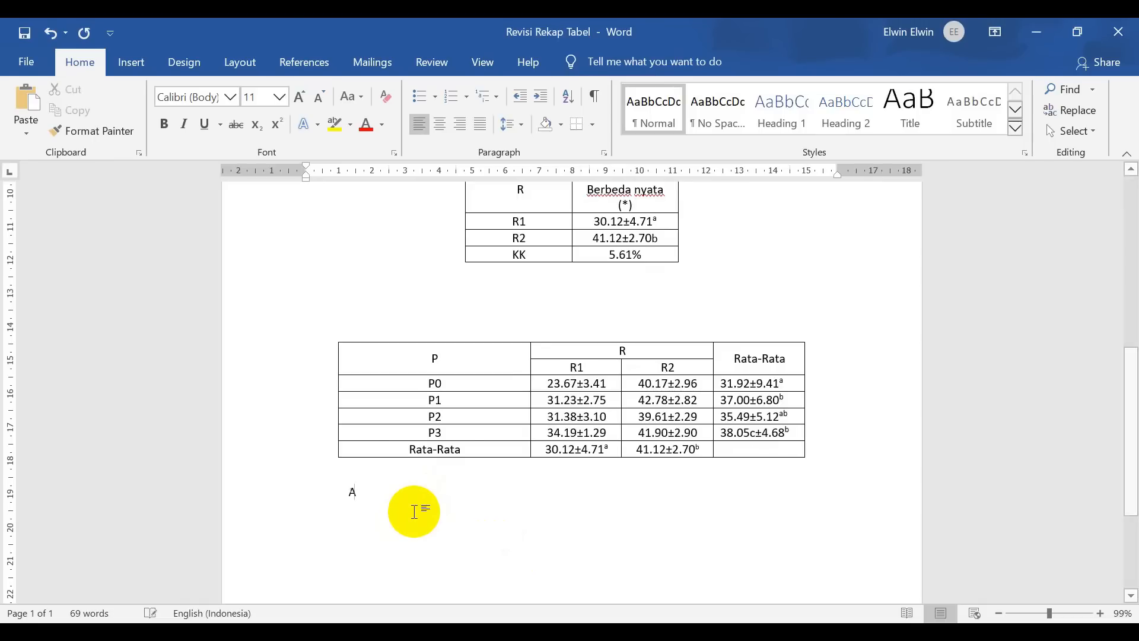
type("ngka yang diik")
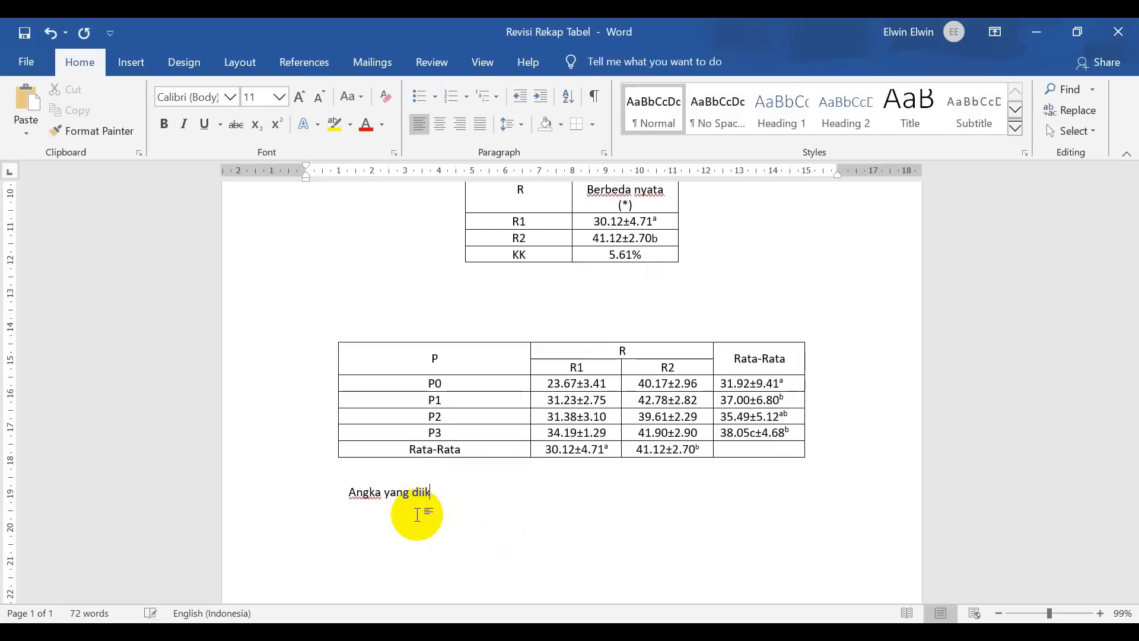
type("uti oleh no")
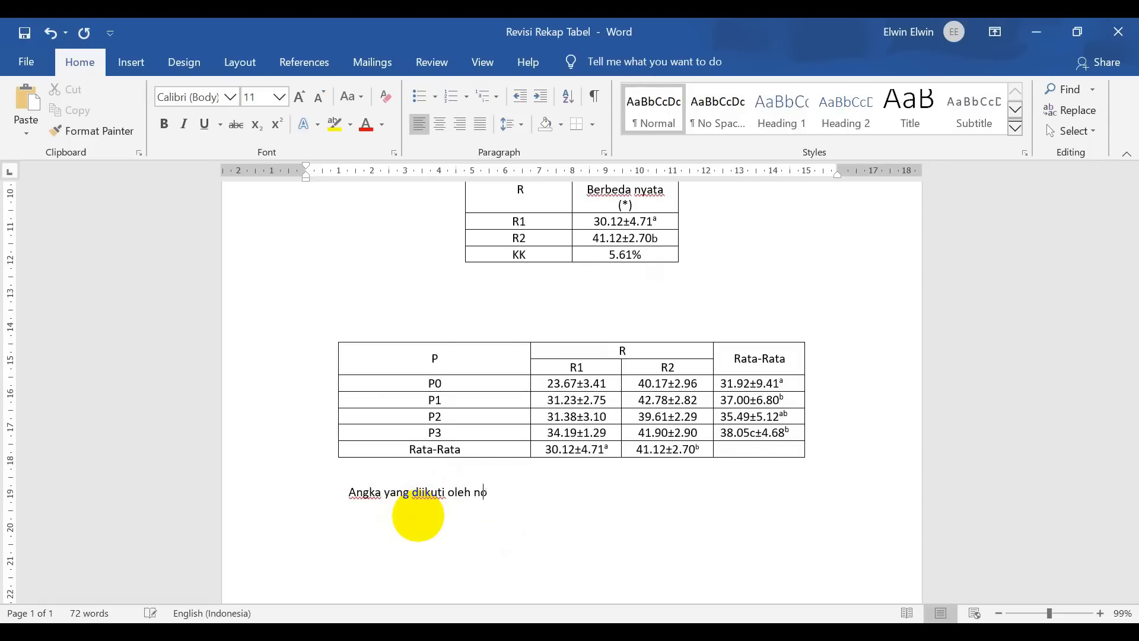
type("tasi yang sama pada baris atau kolom yang berbeda artinya")
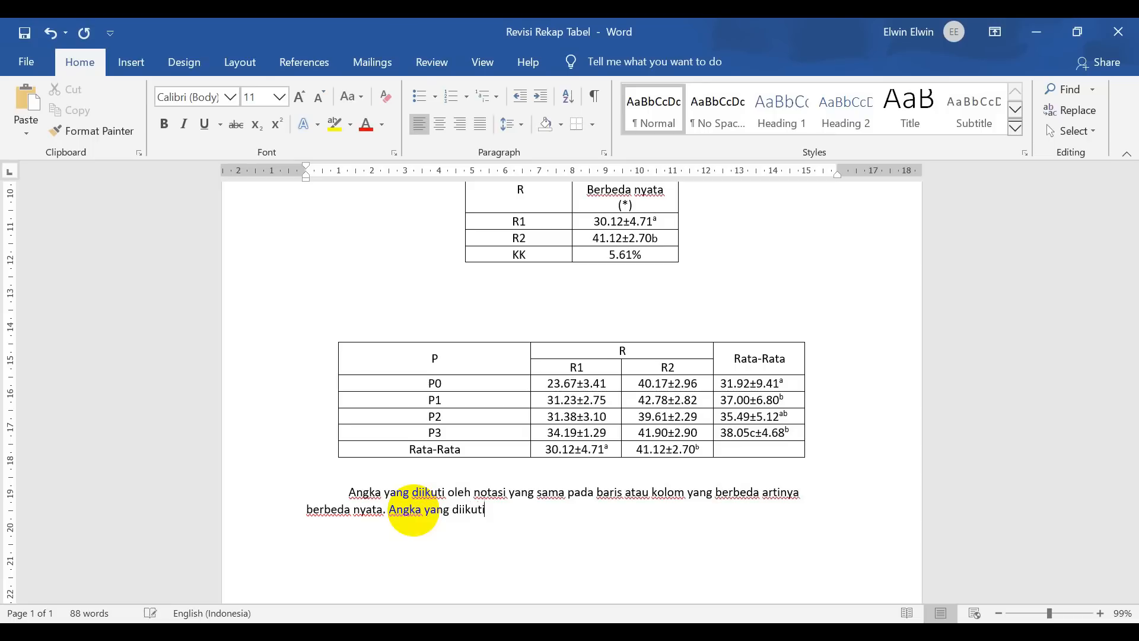
Append the sentence "Angka yang diikuti oleh notasi yang berbeda pada baris atau kolom yang berbeda artinya berbeda nyata." to the note.
type("otasi yang")
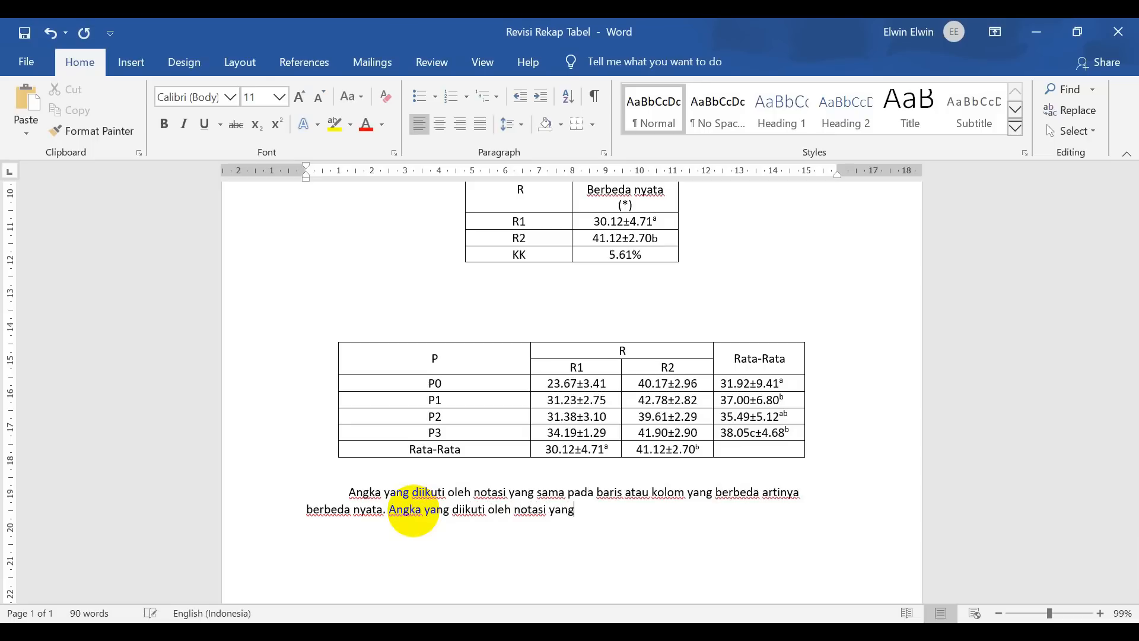
type(" berbeda pada baris atau kolom y")
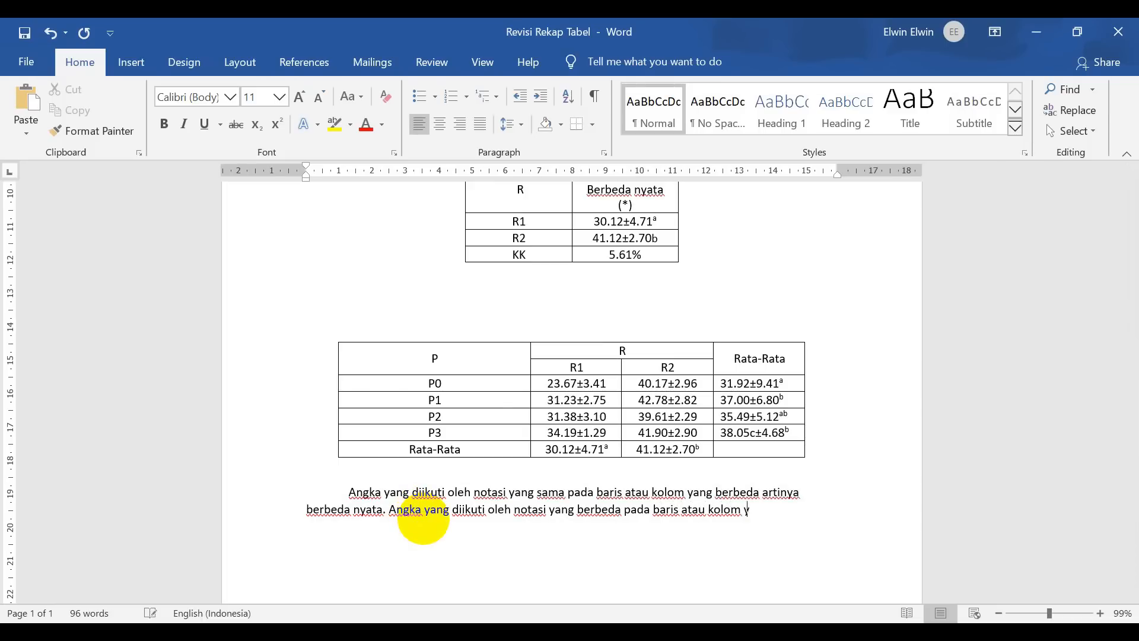
type("ang berbeda artinya berbeda ")
type("nya berbeda nyata.")
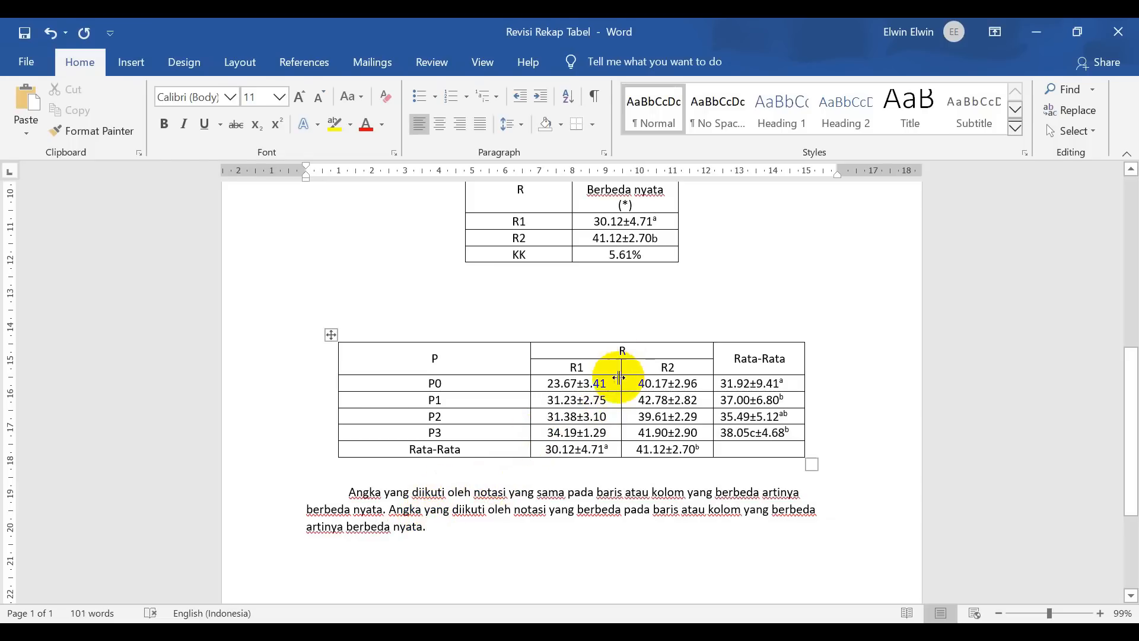
Examine the superscript notations of the R means along the Rata-Rata row and the P means down the Rata-Rata column.
left_click_drag(608, 448, 660, 452)
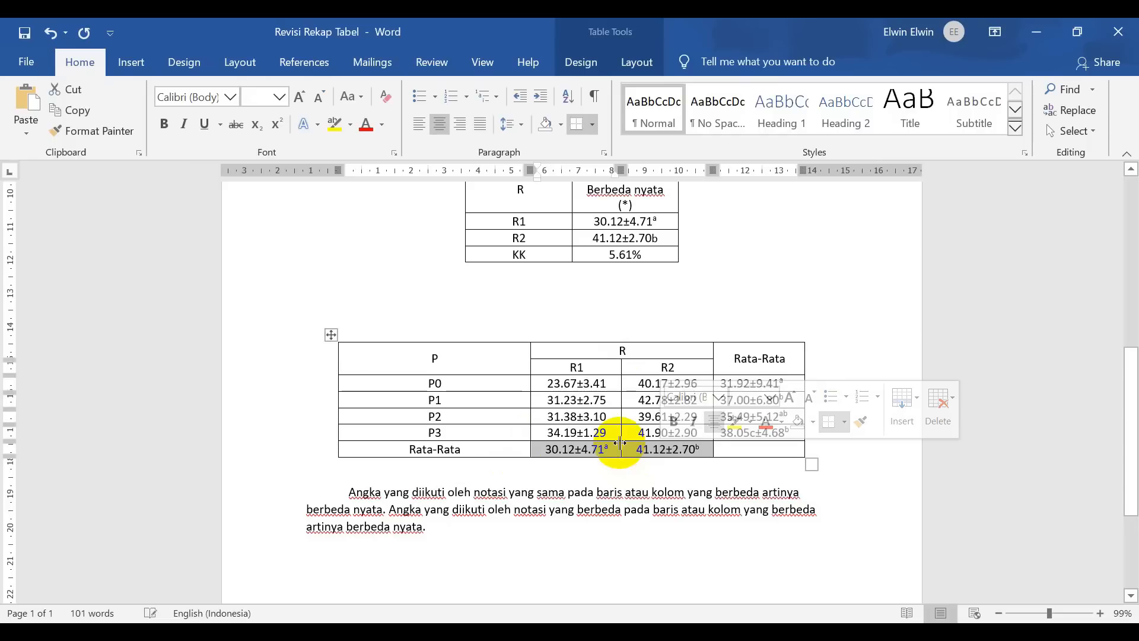
left_click(675, 460)
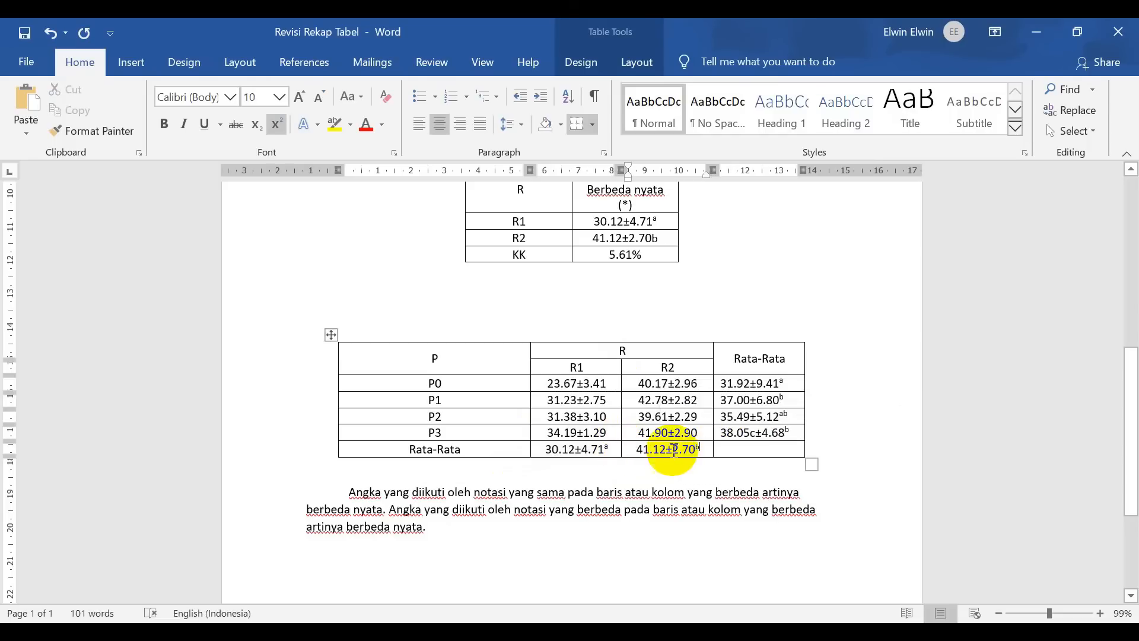
left_click(577, 456)
left_click_drag(606, 446, 657, 453)
left_click(660, 450)
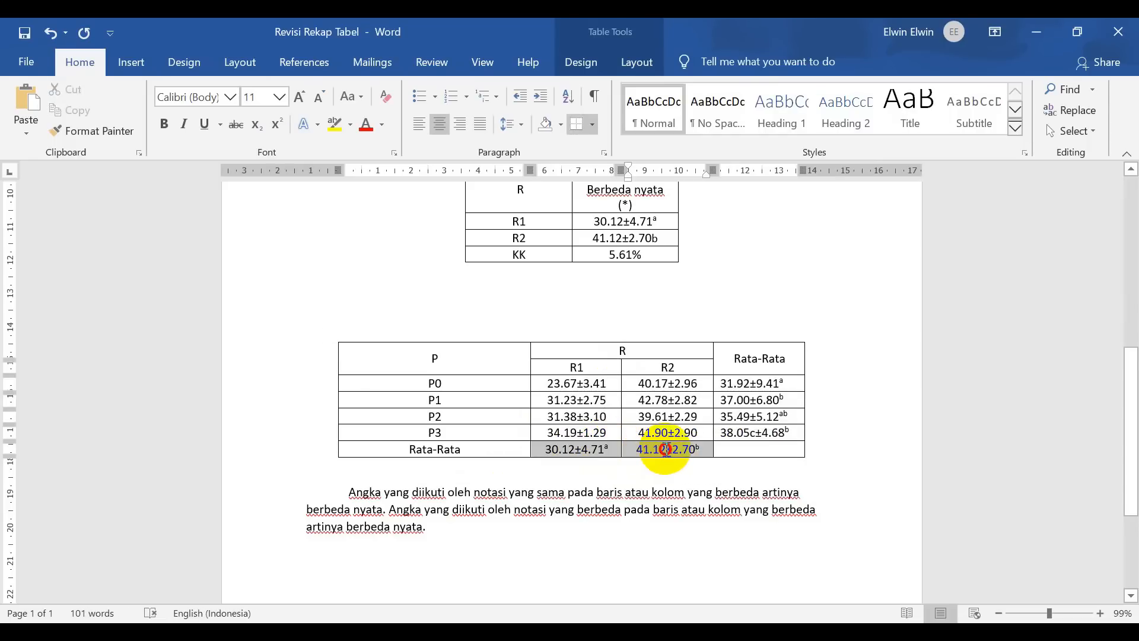
left_click(788, 384)
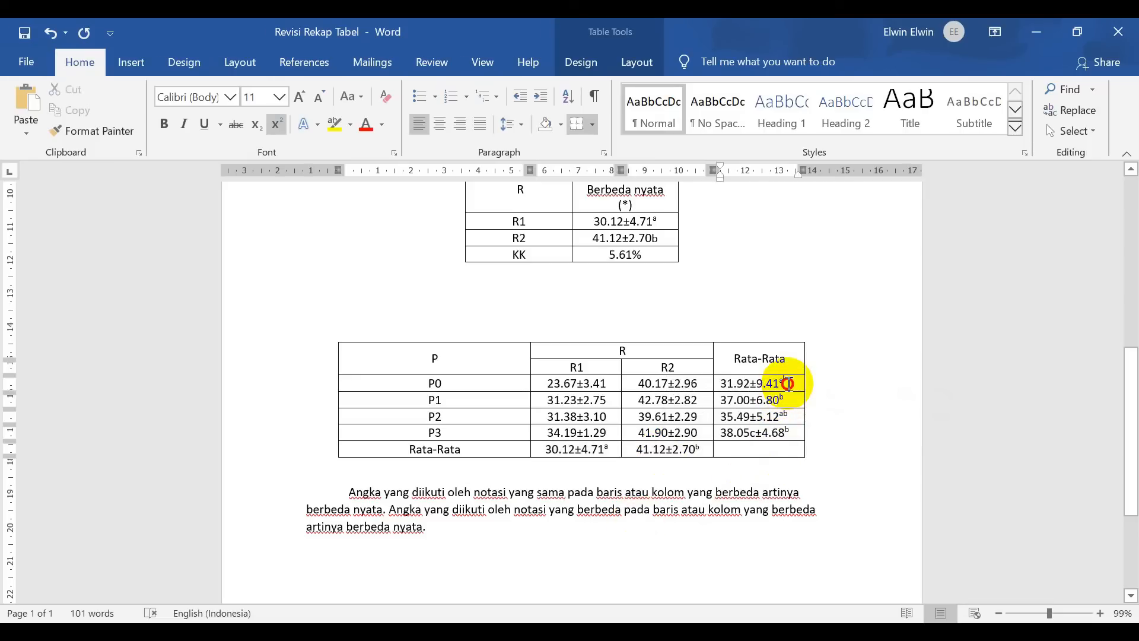
left_click_drag(788, 383, 791, 436)
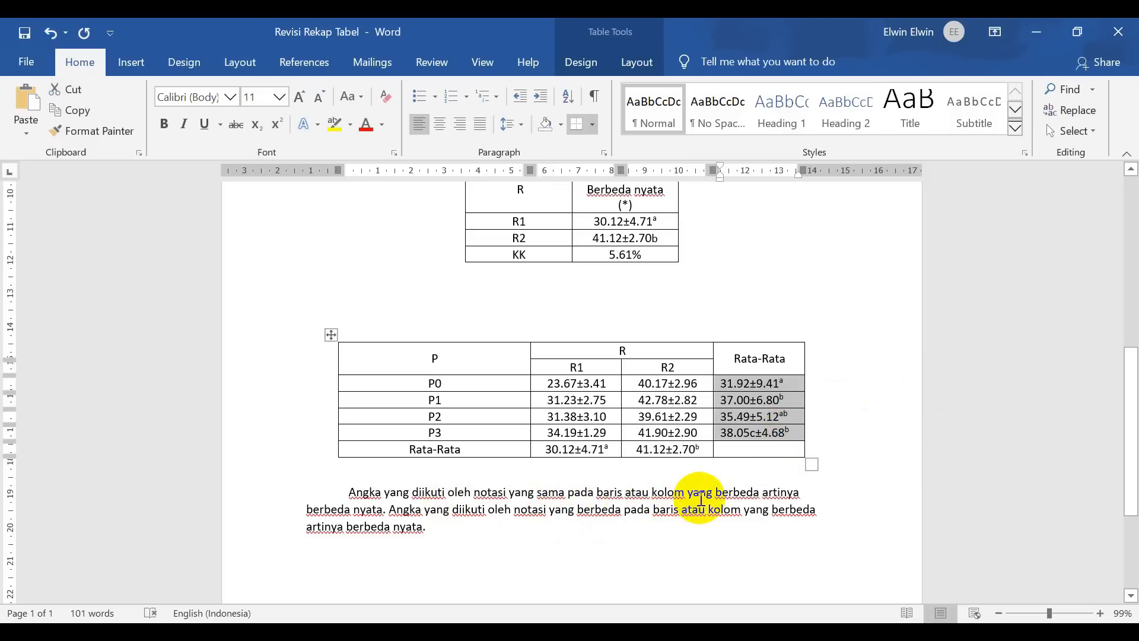
Replace "berbeda" before "artinya" in the note's first sentence with "sa,a".
left_click(758, 495)
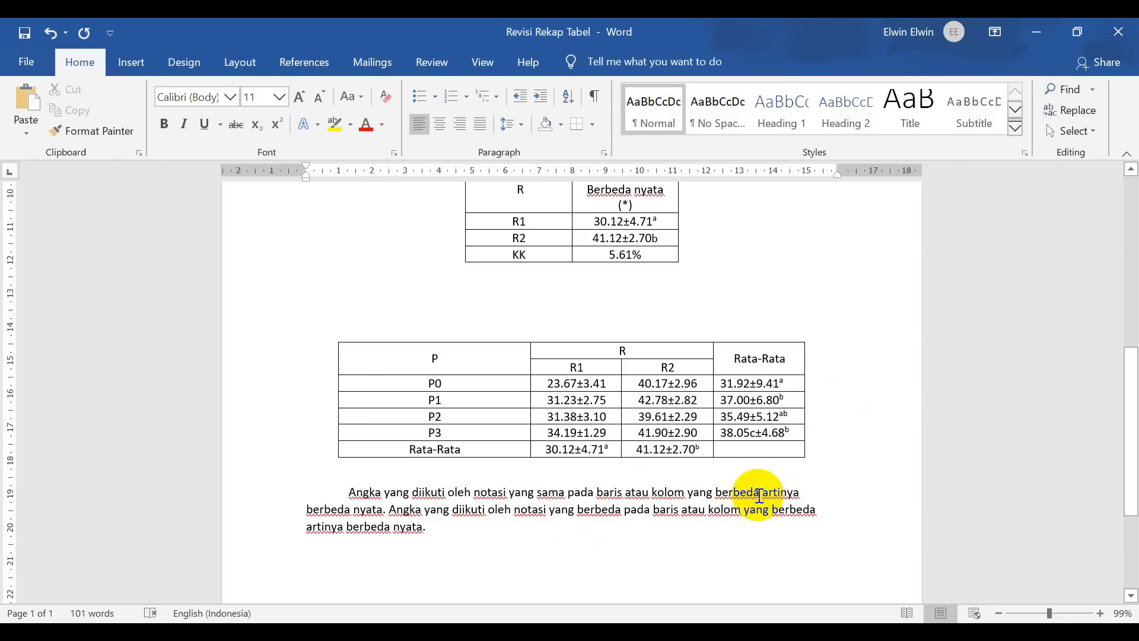
key("BackSpace")
key("BackSpace")
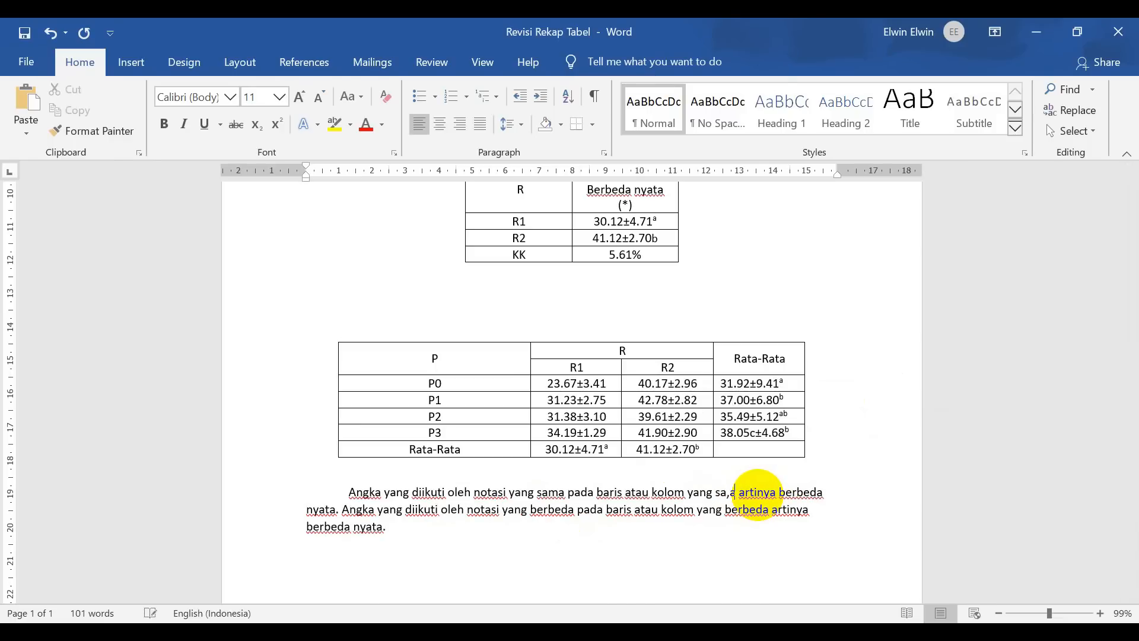
Replace "berbeda" after "notasi yang" in the note's second sentence with "sama".
left_click(570, 510)
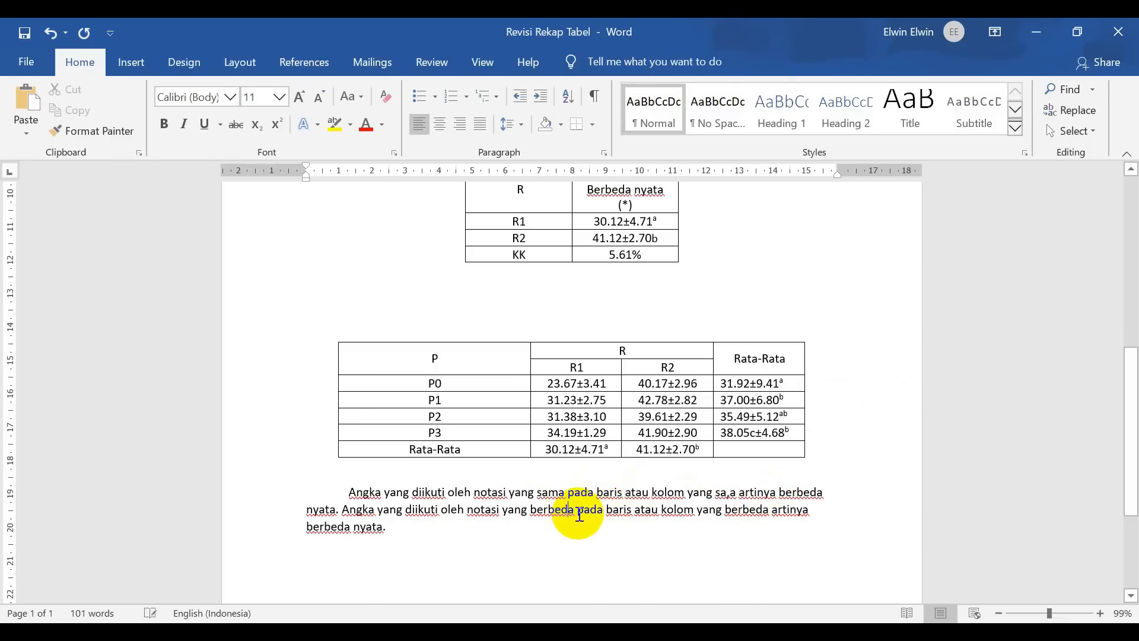
key("BackSpace")
key("BackSpace")
key("BackSpace")
key("BackSpace")
key("BackSpace")
key("BackSpace")
key("BackSpace")
key("BackSpace")
type("sama")
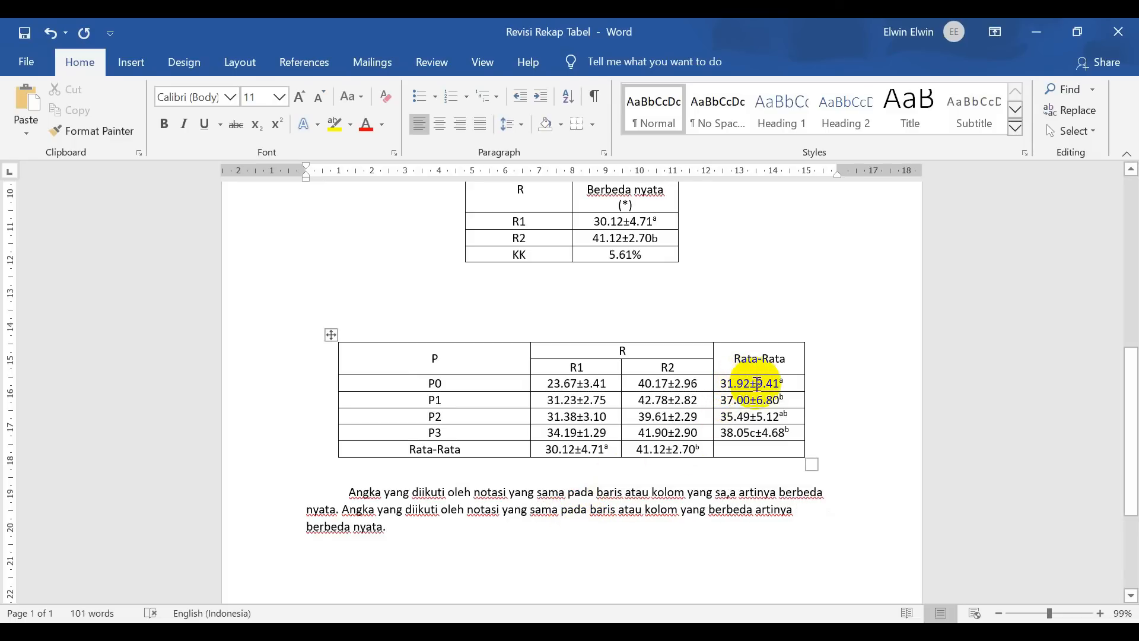
Compare the notations of the P0 and P2 means in the Rata-Rata column of the two-way table.
left_click_drag(788, 384, 759, 384)
left_click(762, 415)
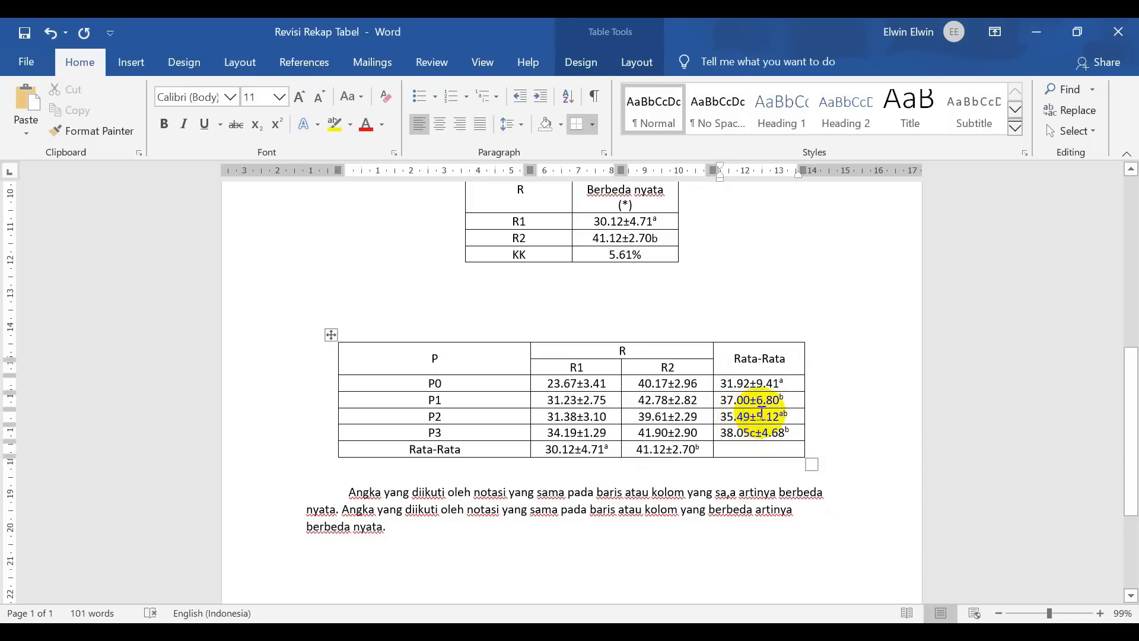
left_click_drag(792, 418, 714, 418)
left_click(714, 384, "ctrl")
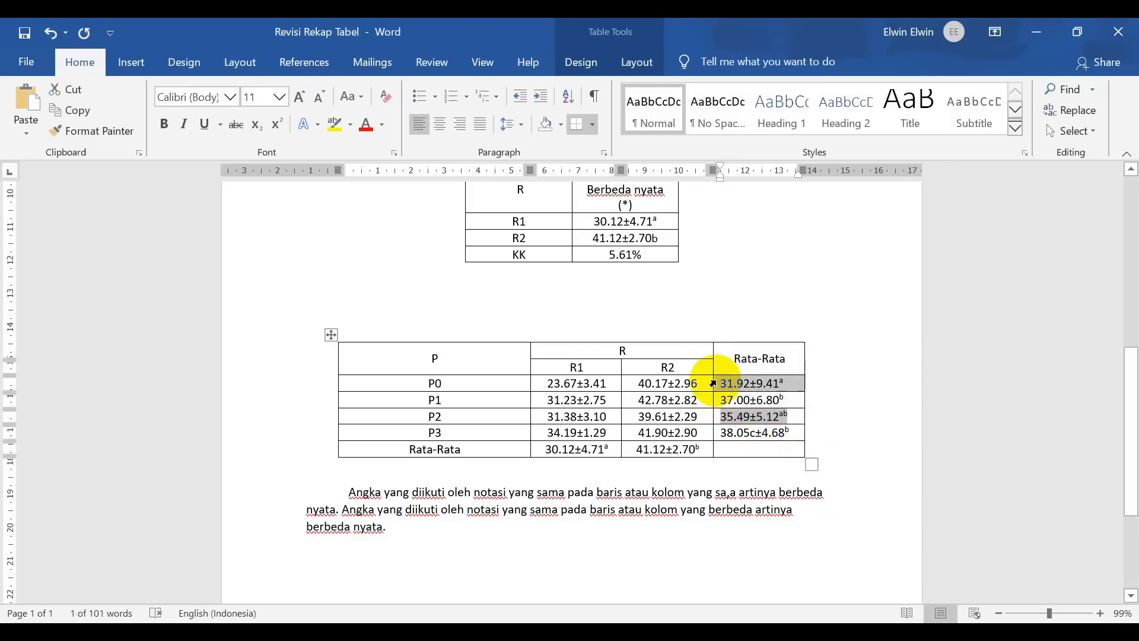
left_click(750, 383)
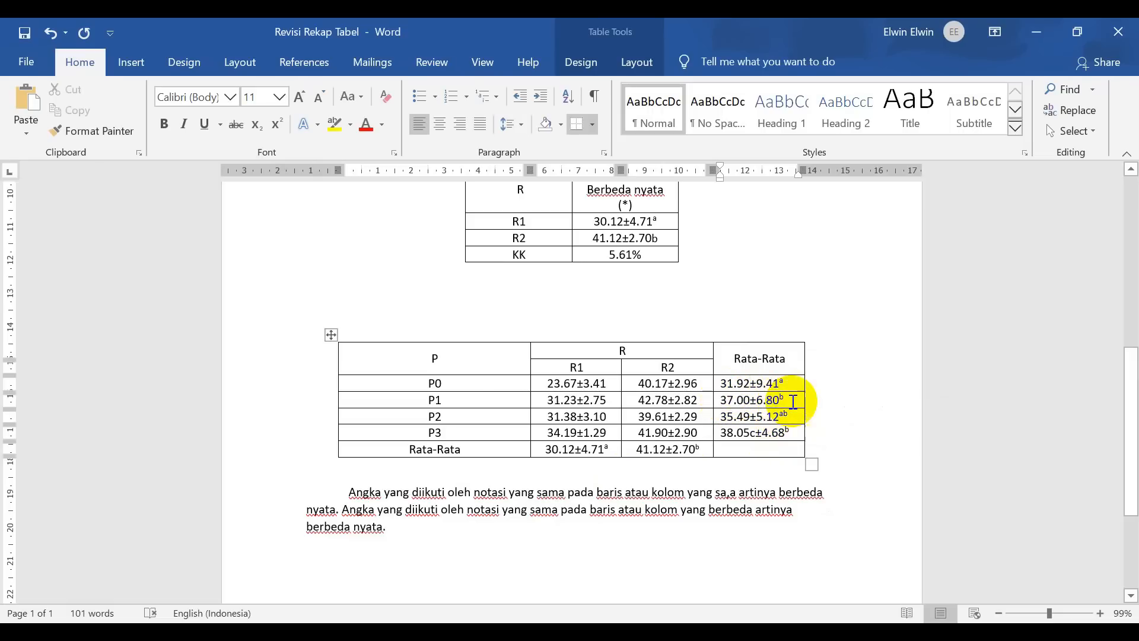
left_click_drag(796, 385, 750, 383)
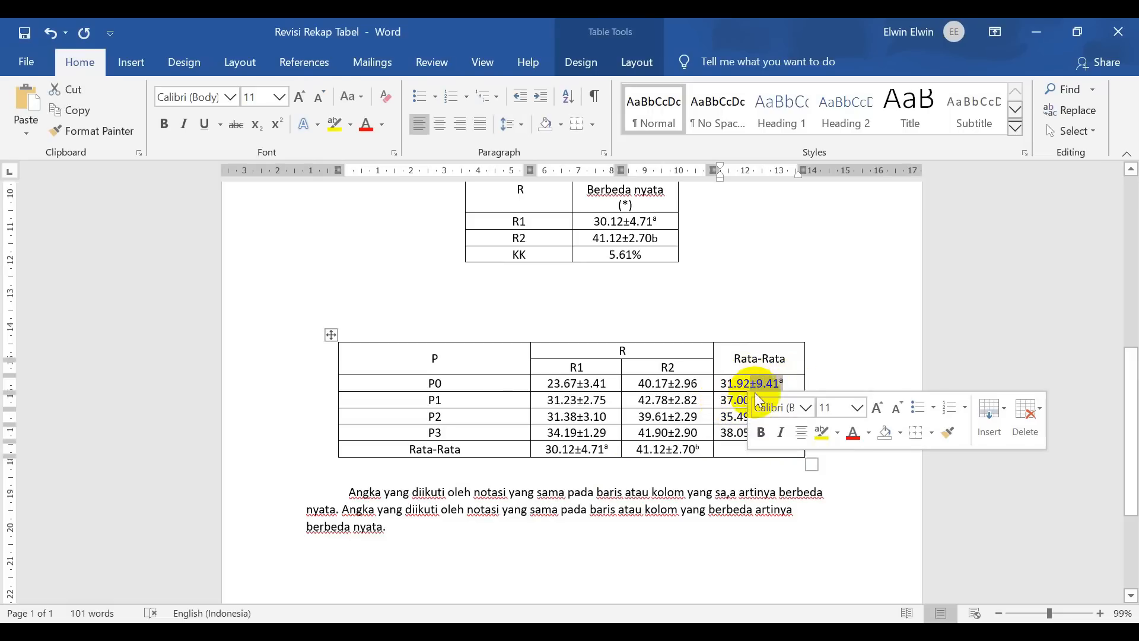
left_click(729, 397)
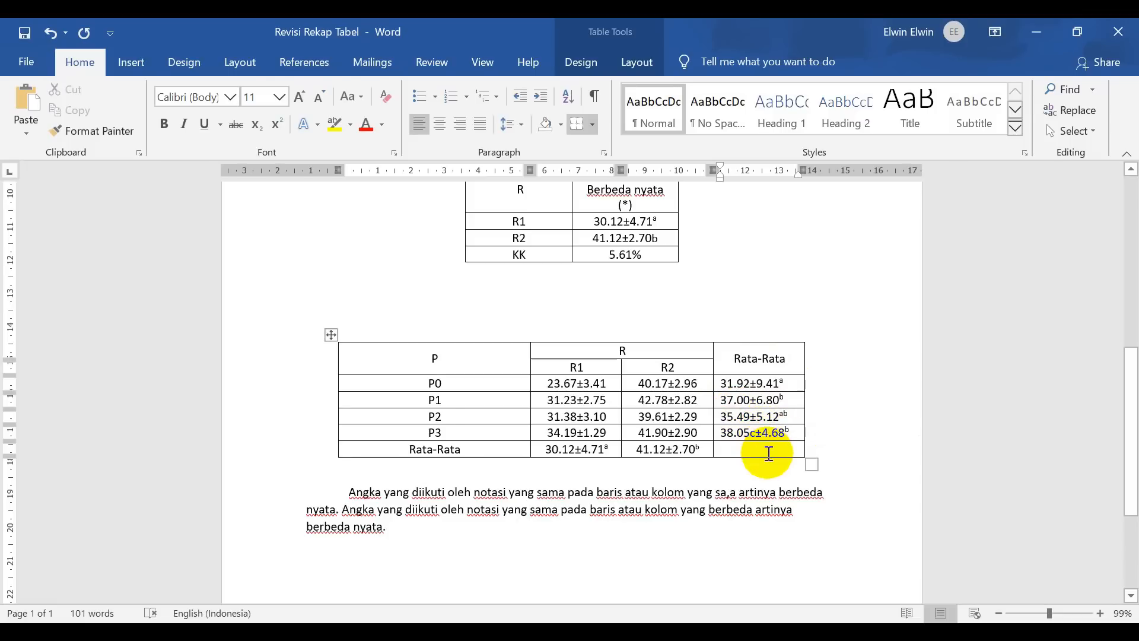
Review the recap table against the two-way table's interaction values, R means and P means.
scroll(769, 452, "up", 4)
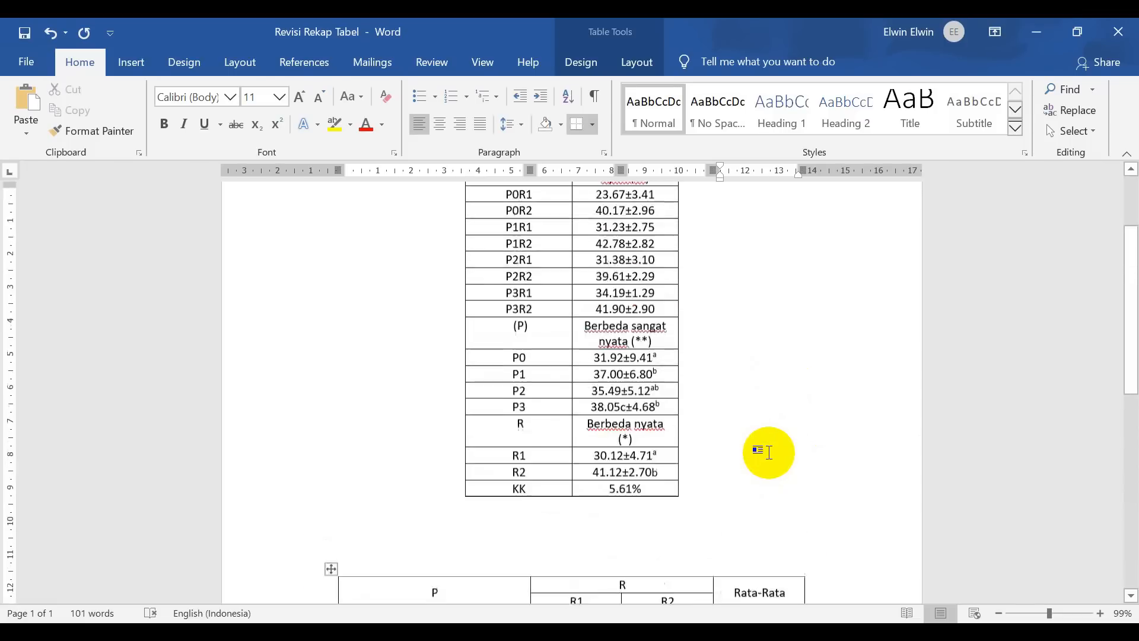
scroll(770, 453, "up", 3)
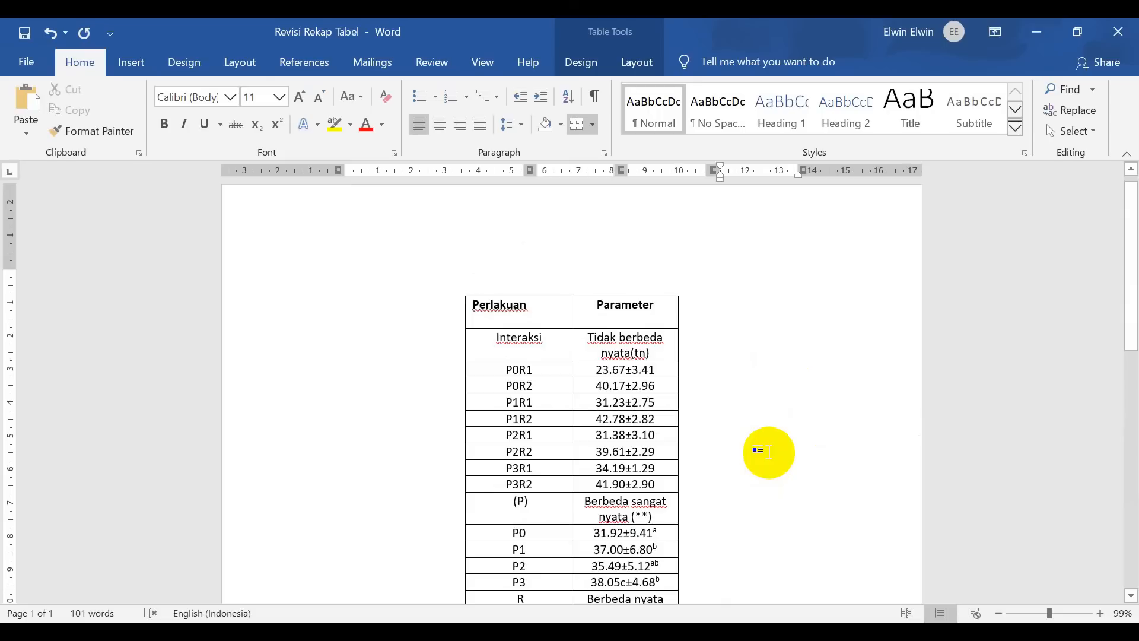
scroll(682, 403, "down", 1)
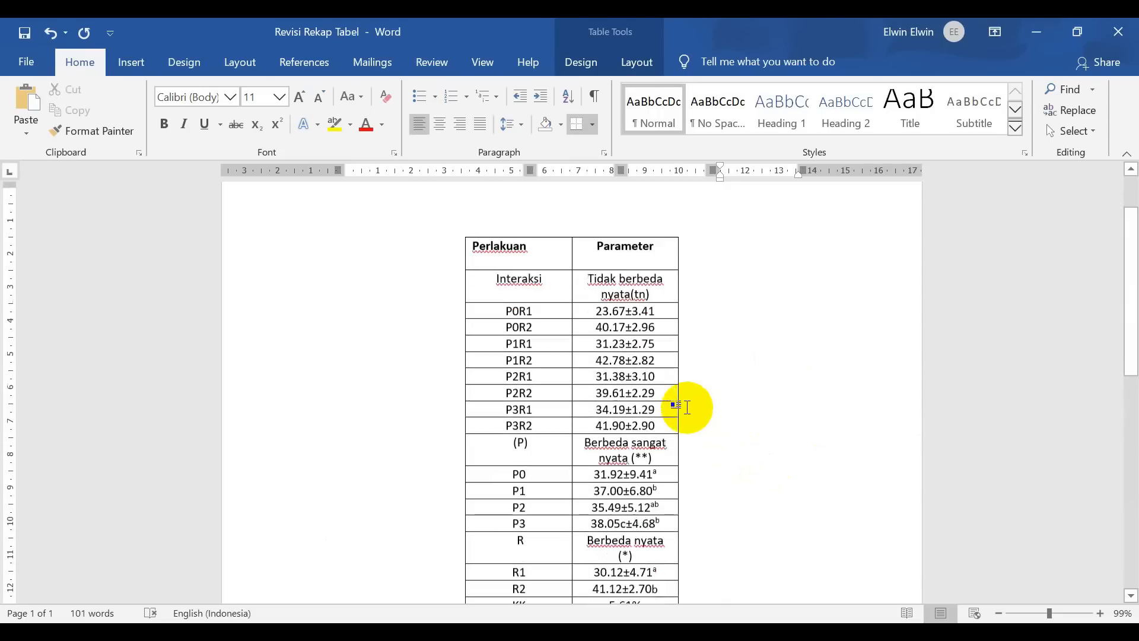
left_click(663, 399)
scroll(663, 398, "down", 5)
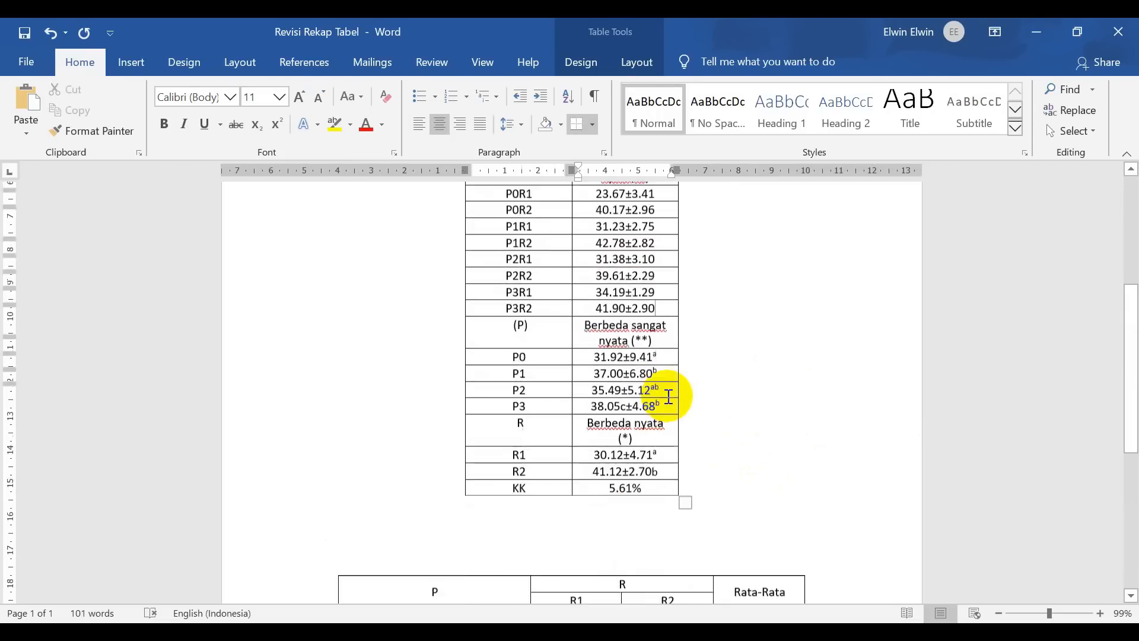
left_click(685, 443)
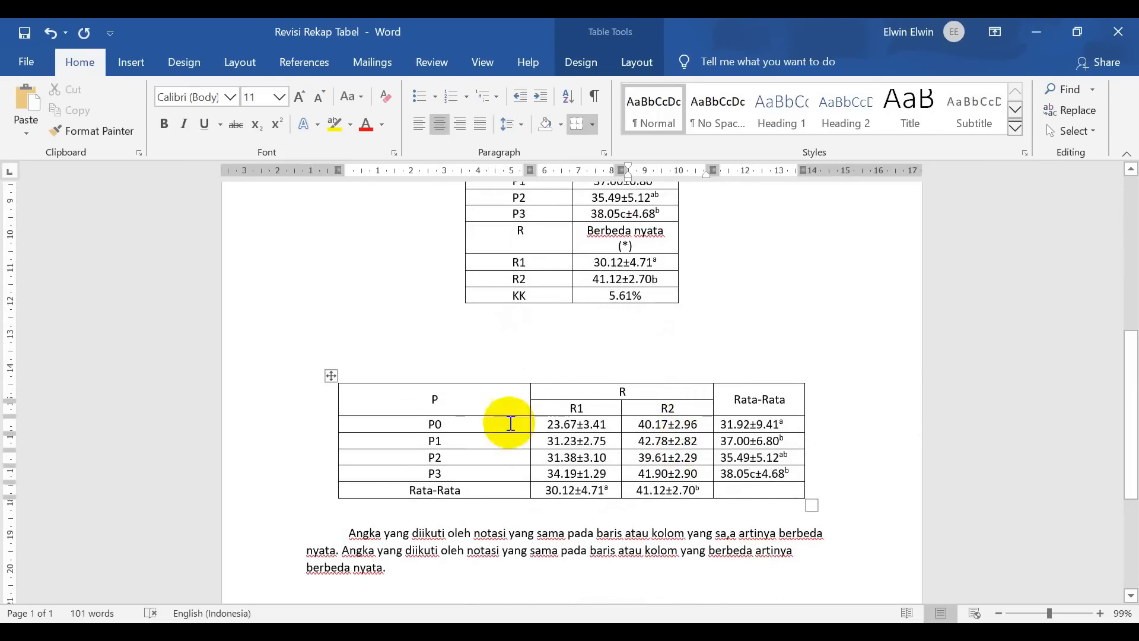
left_click_drag(550, 426, 656, 475)
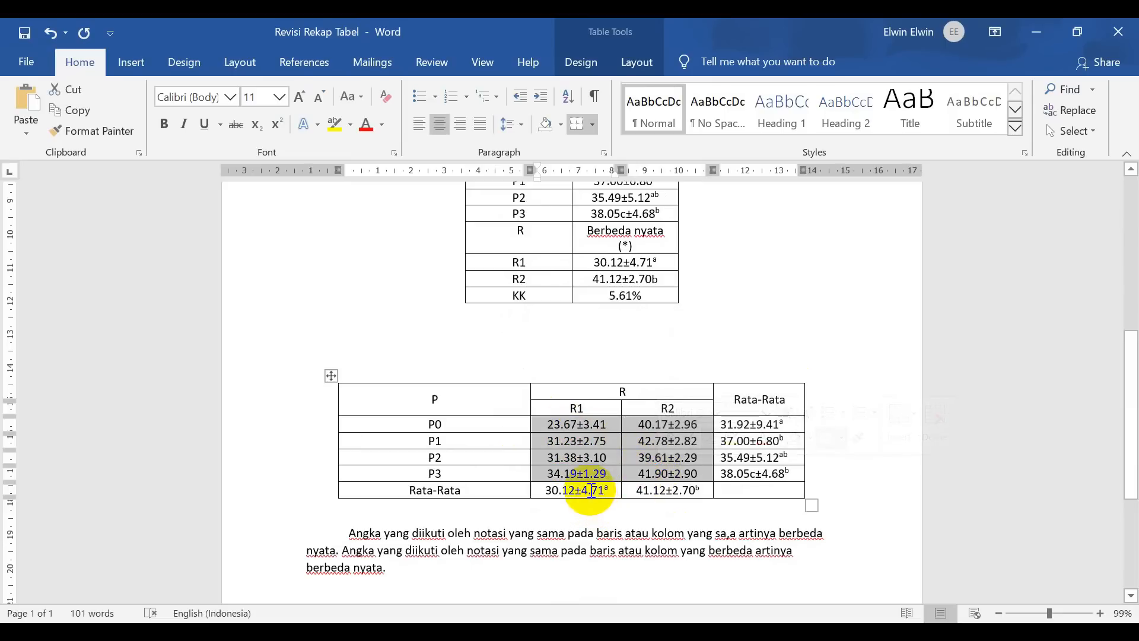
left_click_drag(579, 490, 673, 484)
left_click_drag(768, 425, 778, 469)
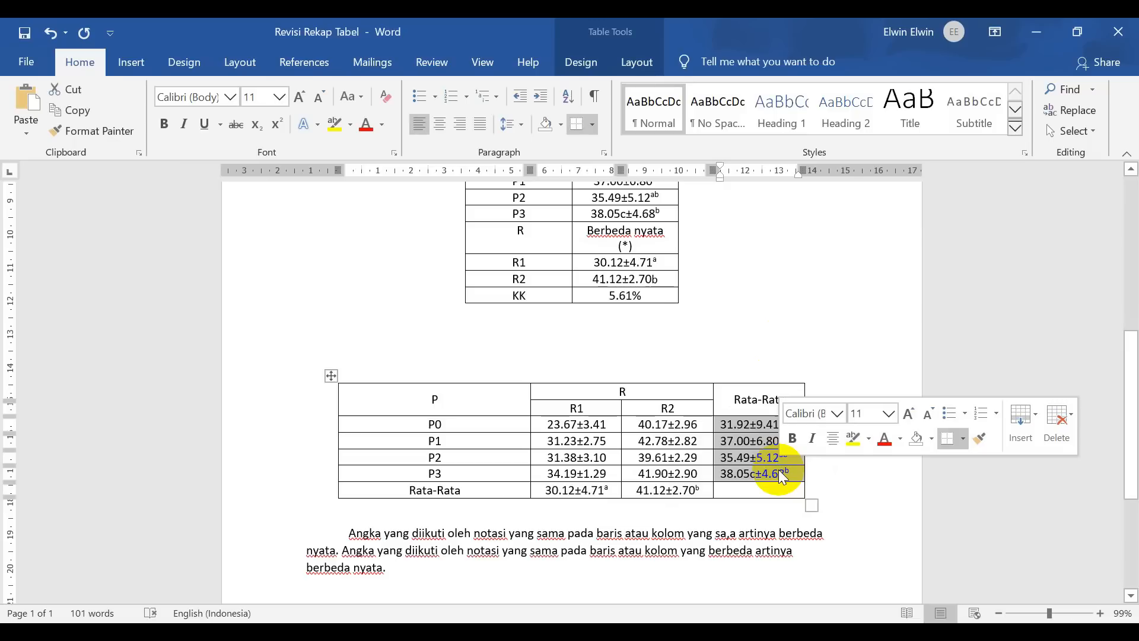